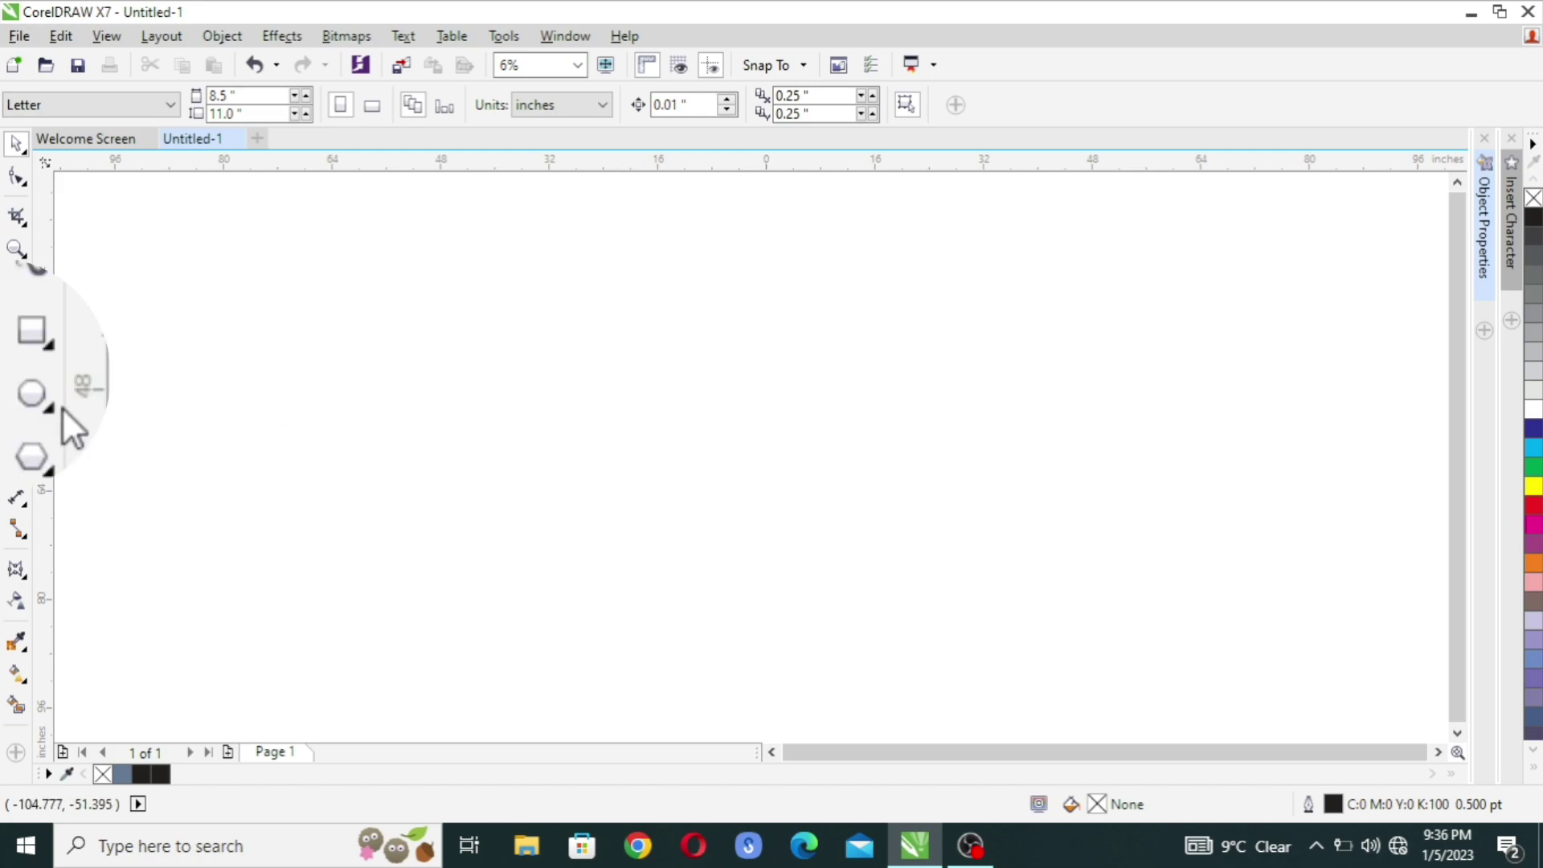
- Draw a circle about 39.3 inches in diameter on the empty canvas
click(17, 385)
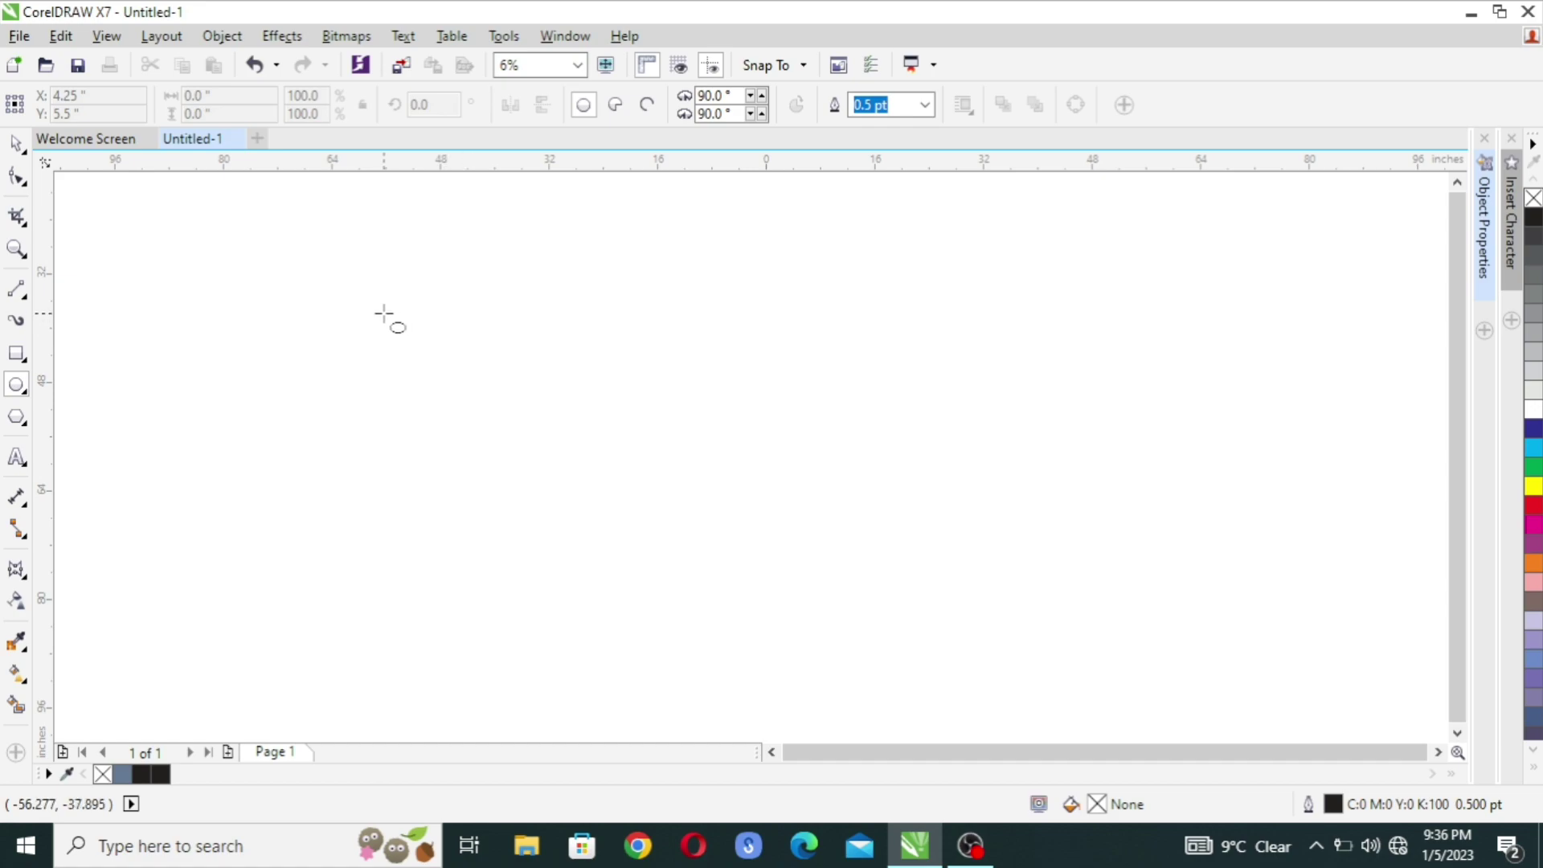
drag(384, 311, 550, 573)
key(space)
click(720, 517)
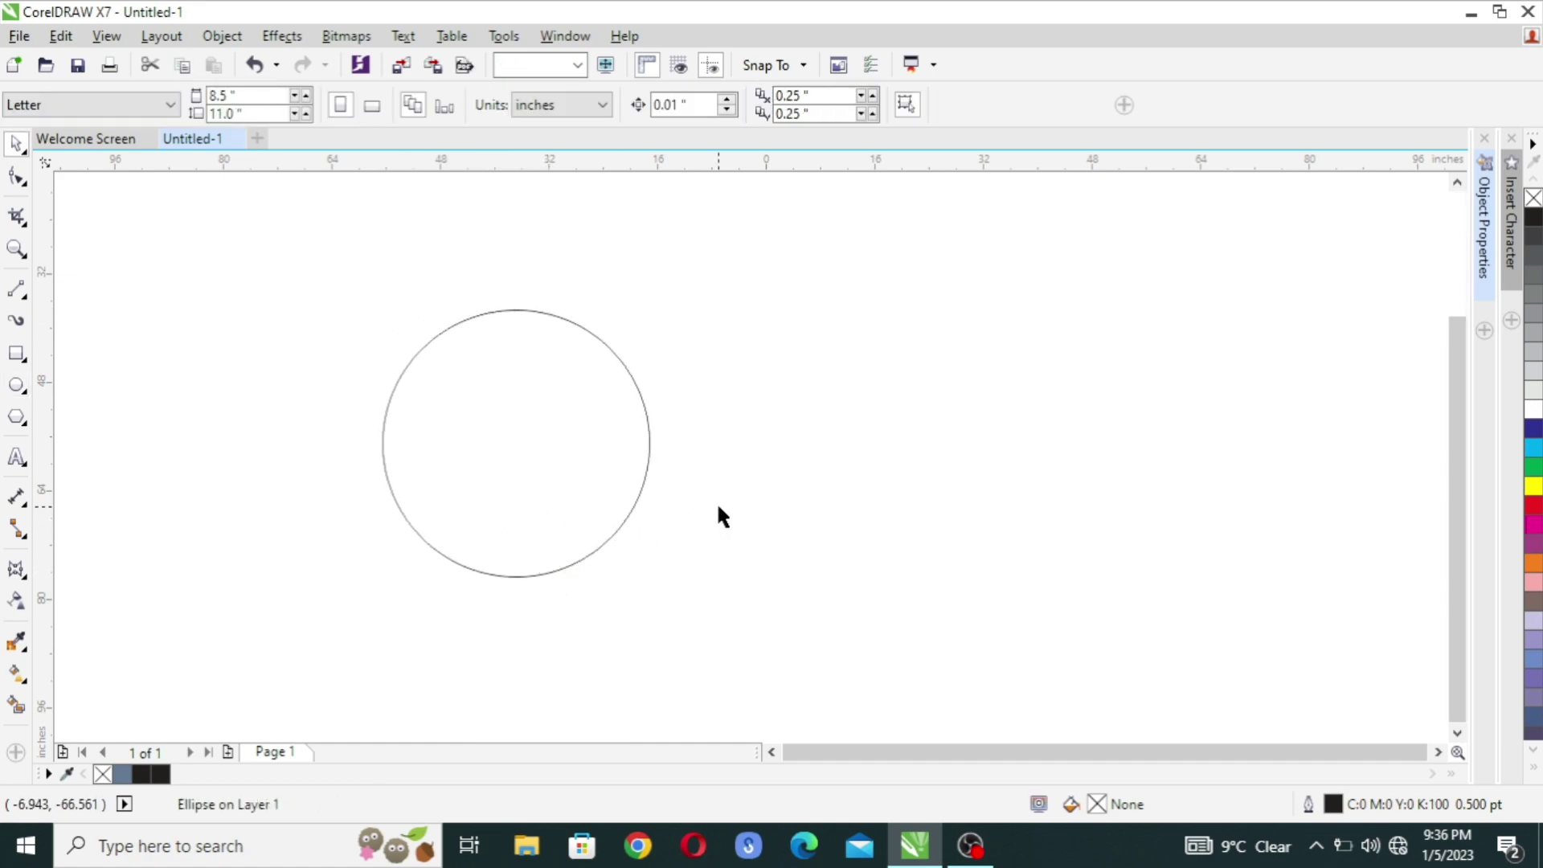
- Place a copy of the circle level with the original, about 21.7 inches to its right, so the two overlap
click(564, 466)
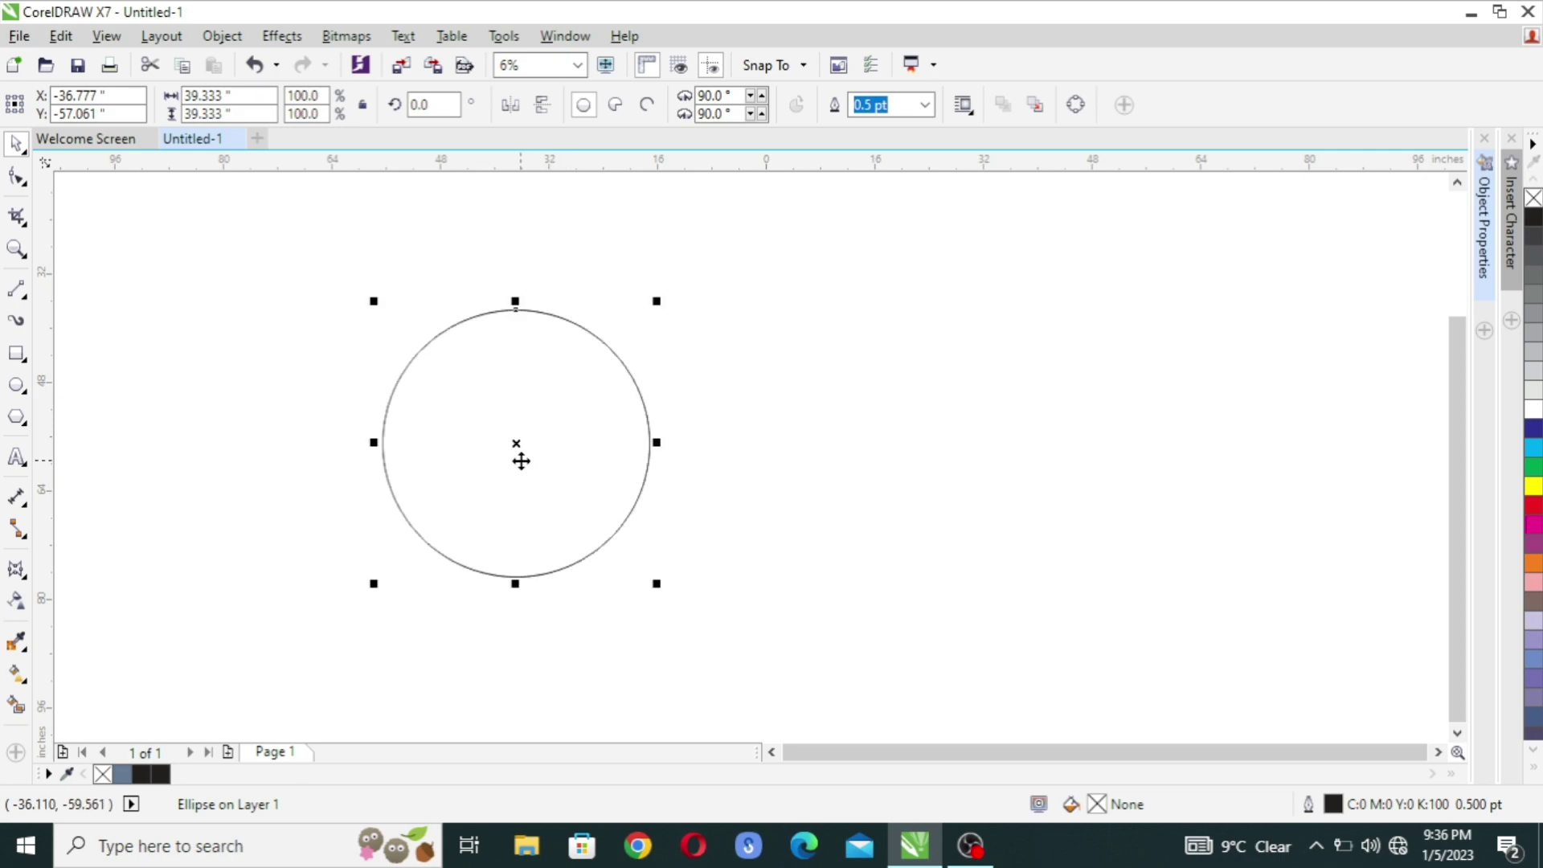
drag(517, 444, 517, 443)
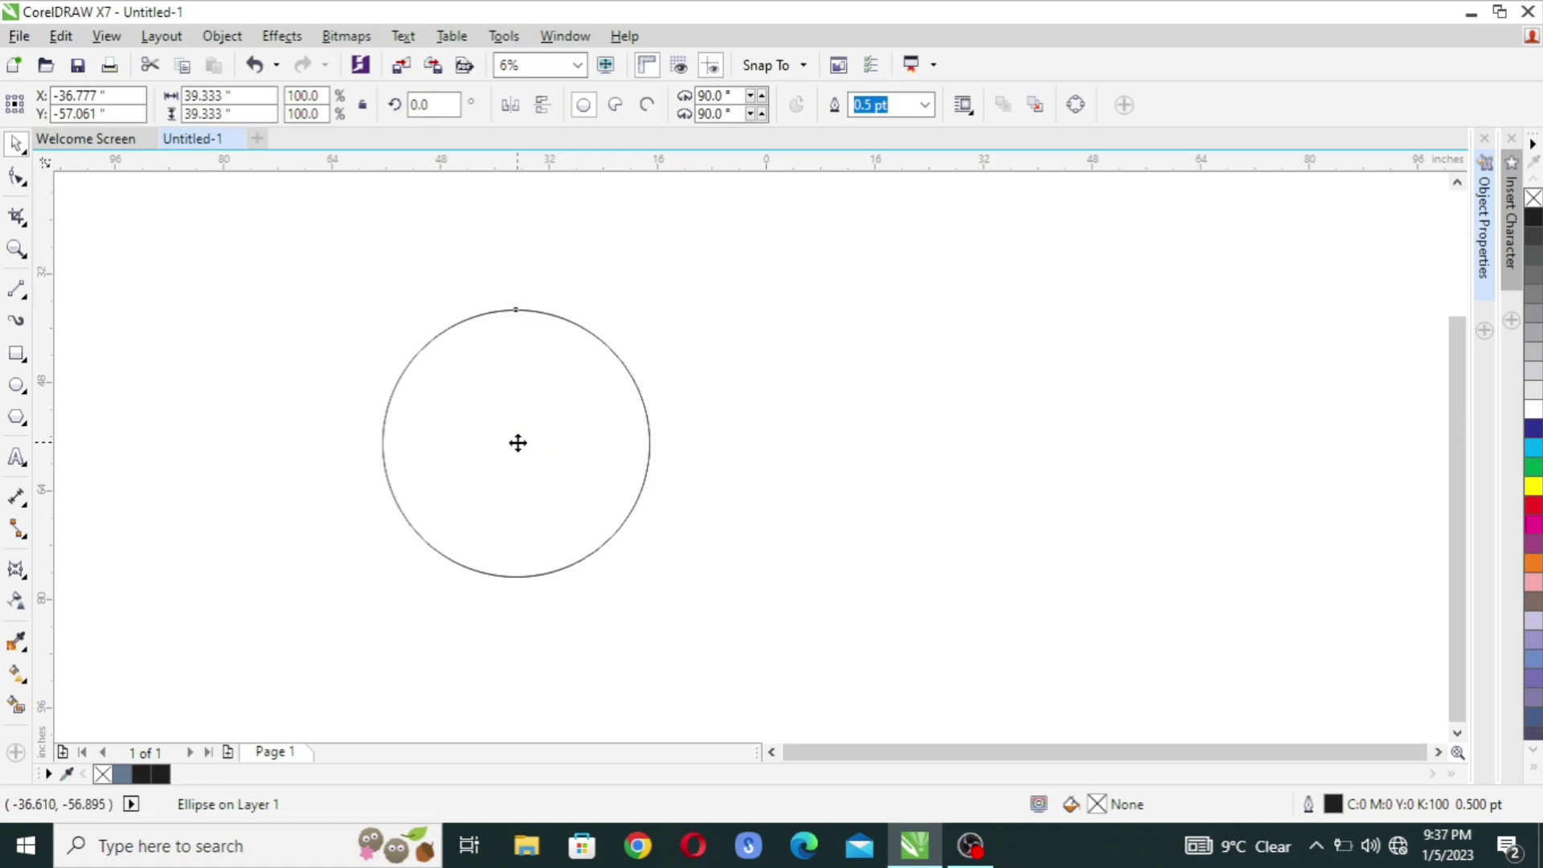
drag(517, 443, 664, 462)
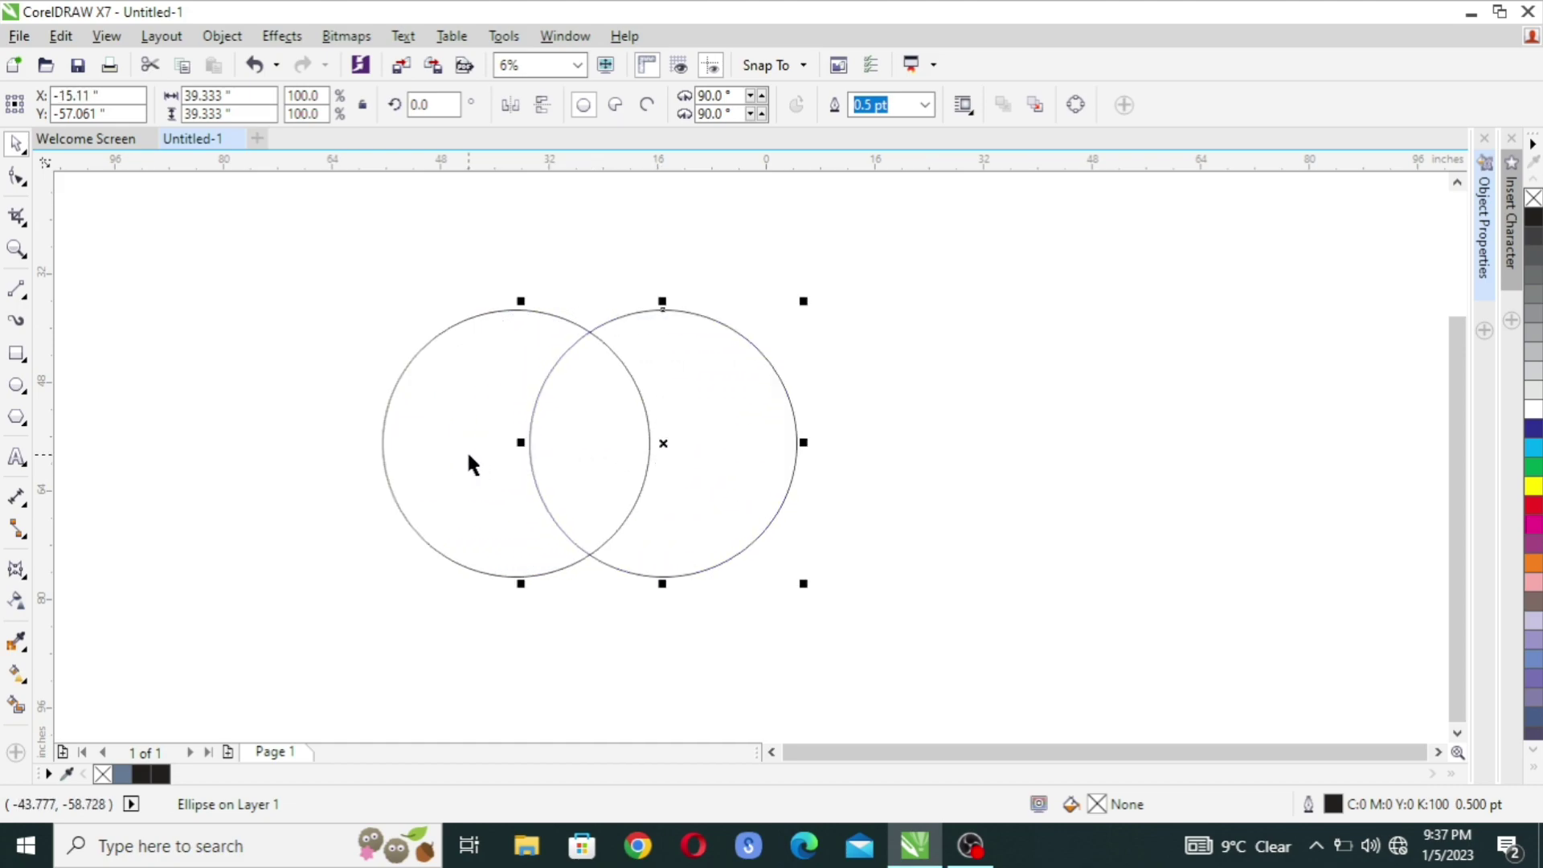
- Weld the two overlapping circles into a single outline
shift+click(469, 454)
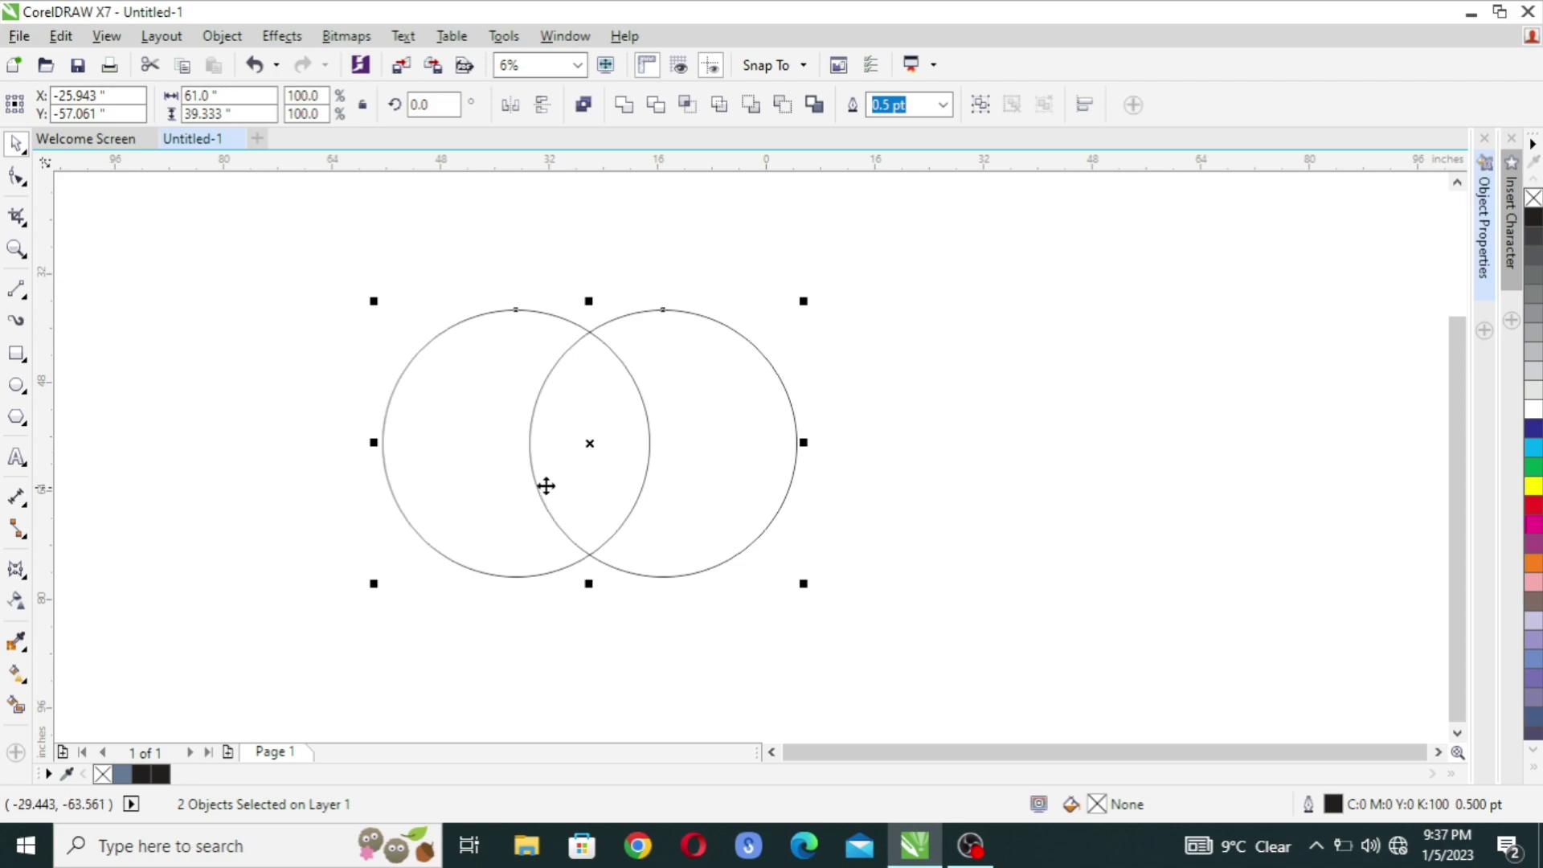
click(607, 113)
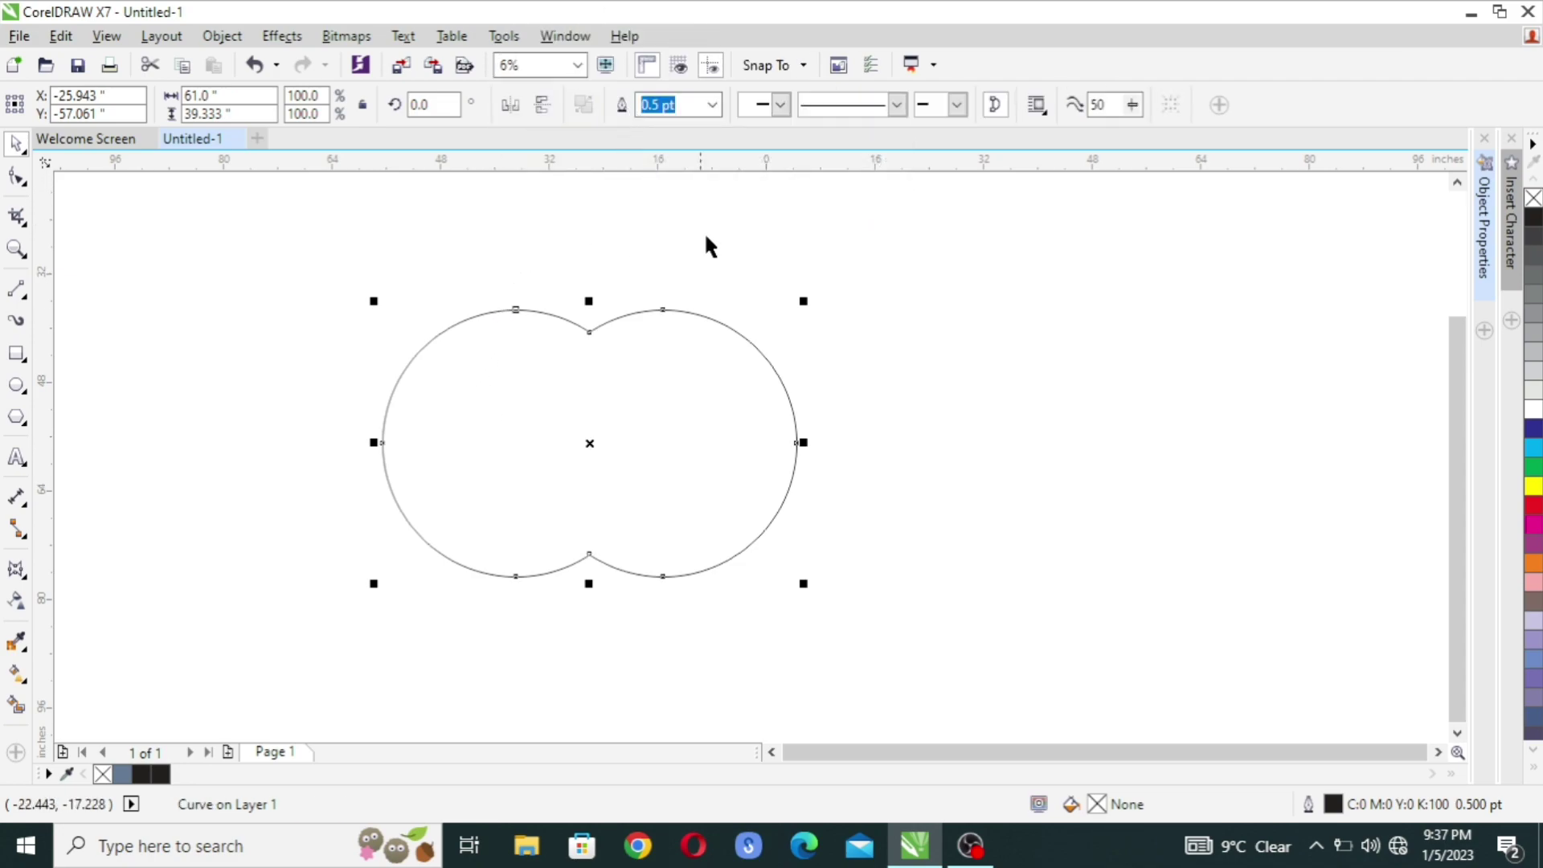
click(686, 458)
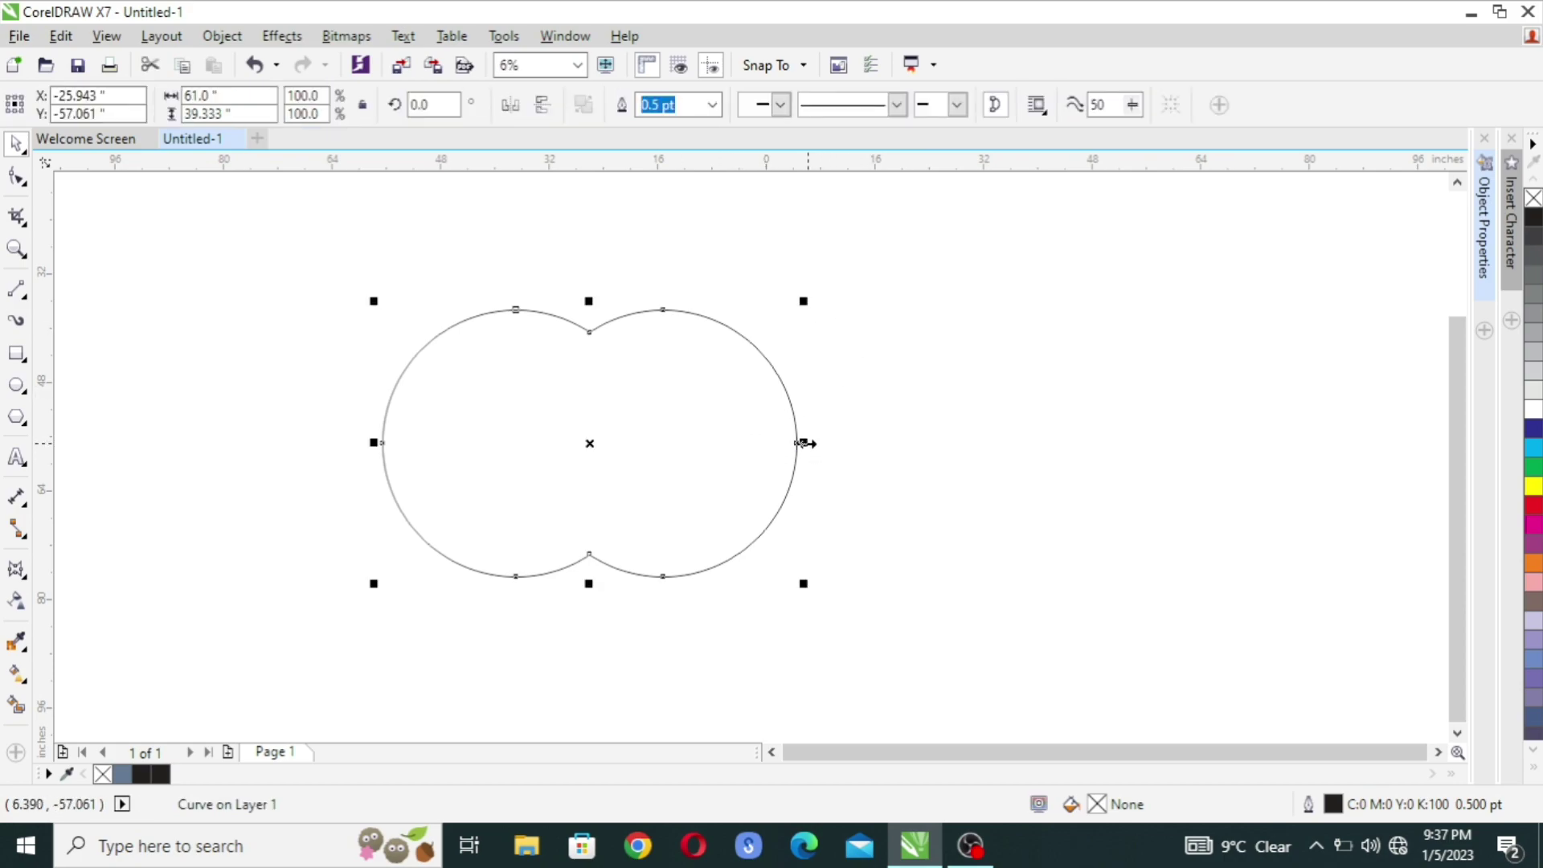
- Narrow the welded shape symmetrically about its centre to about 39 inches wide, keeping its height
drag(804, 442, 732, 438)
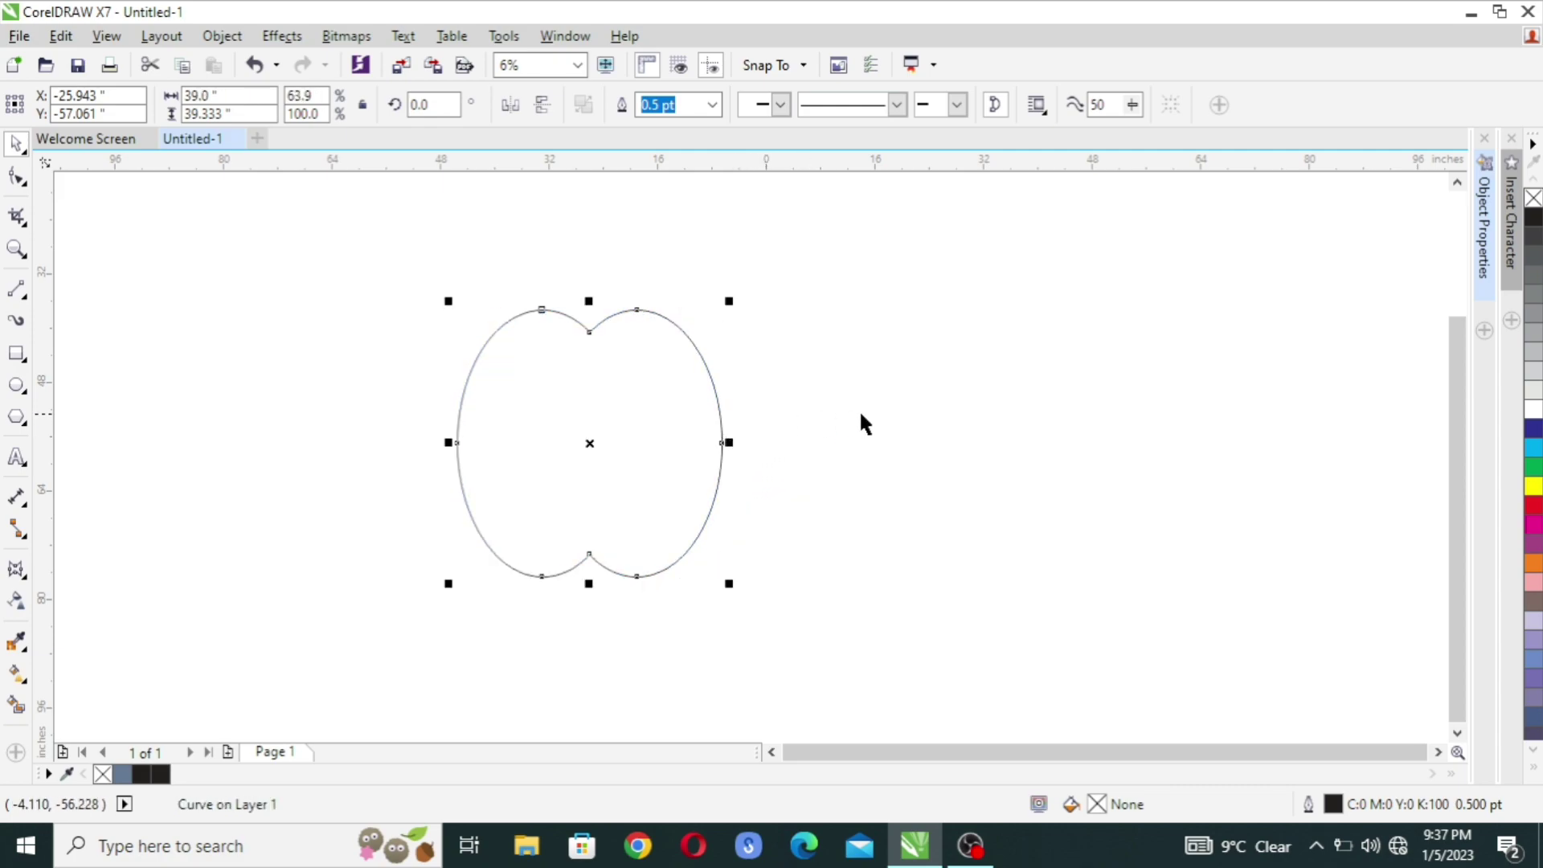
click(858, 421)
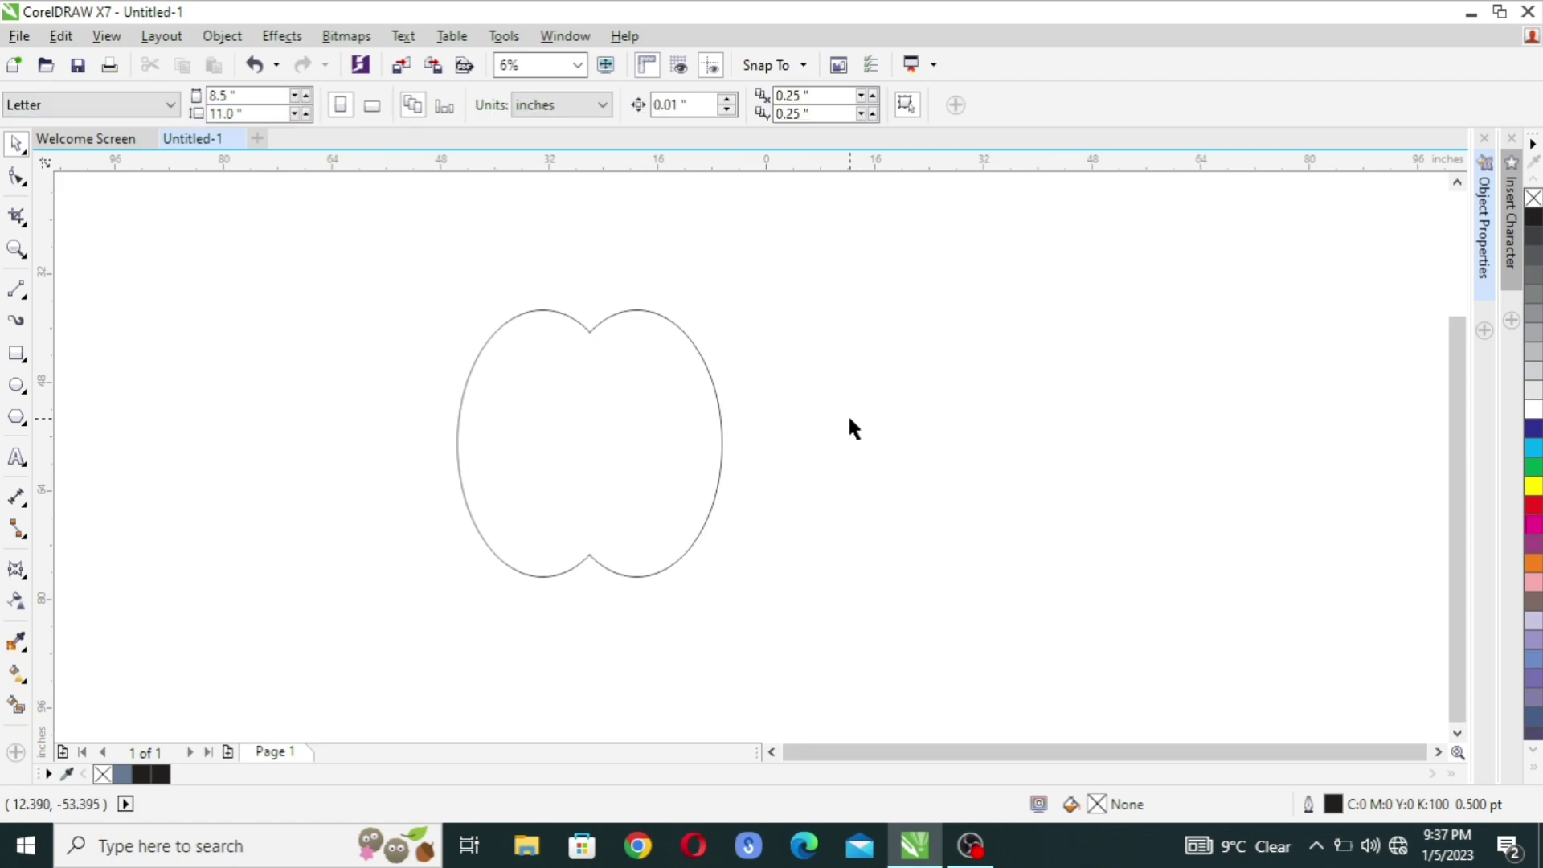
scroll(563, 442, down, 1)
scroll(585, 444, up, 1)
click(689, 426)
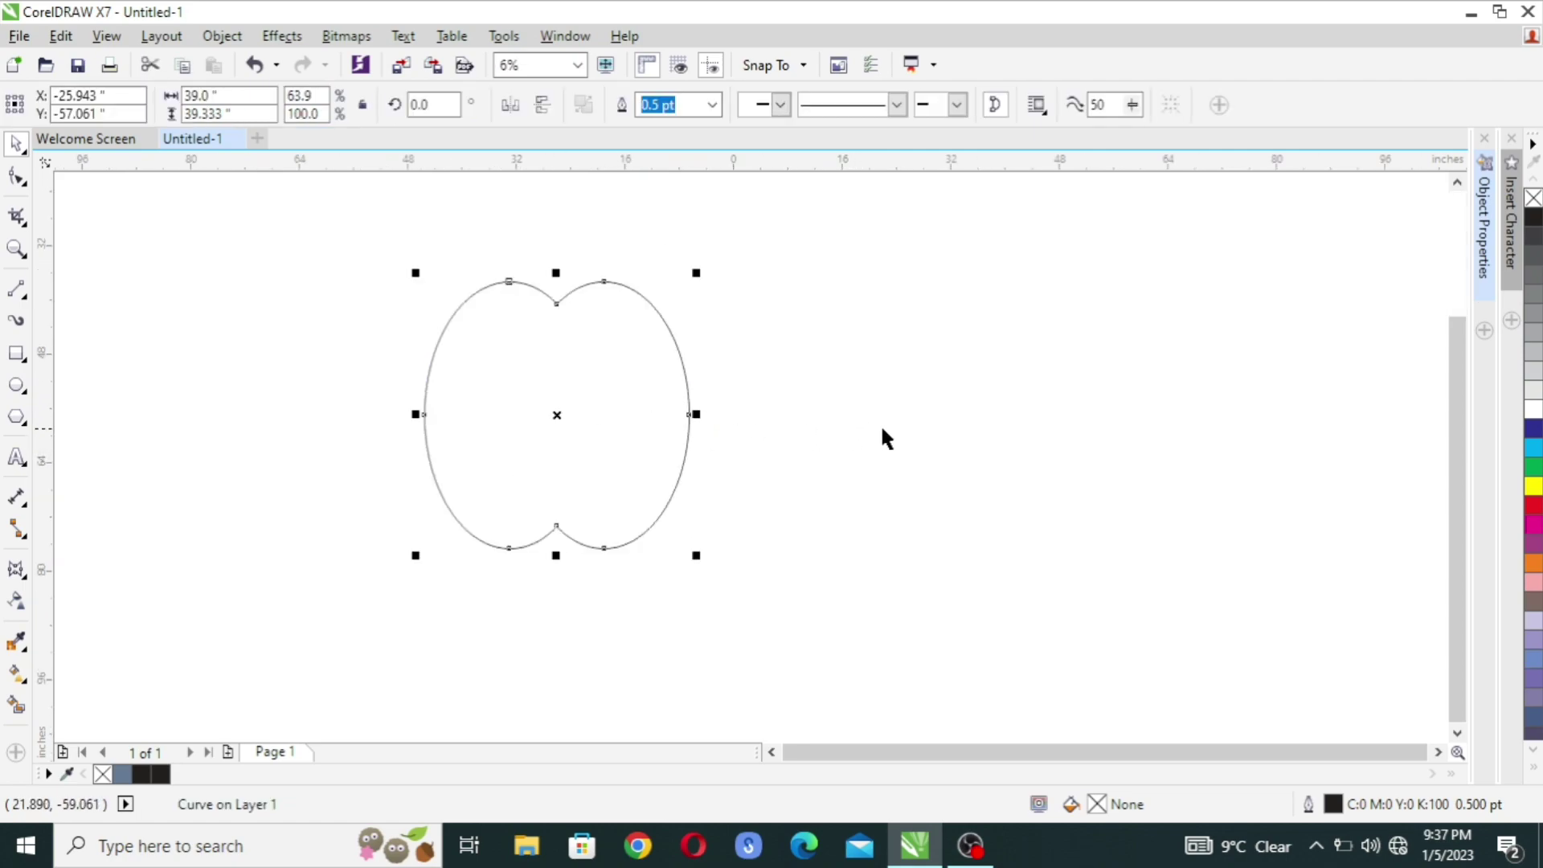
click(321, 306)
- Draw a vertical 2-Point Line about 55.8 inches long to the left of the welded shape
scroll(772, 383, down, 1)
scroll(469, 372, up, 1)
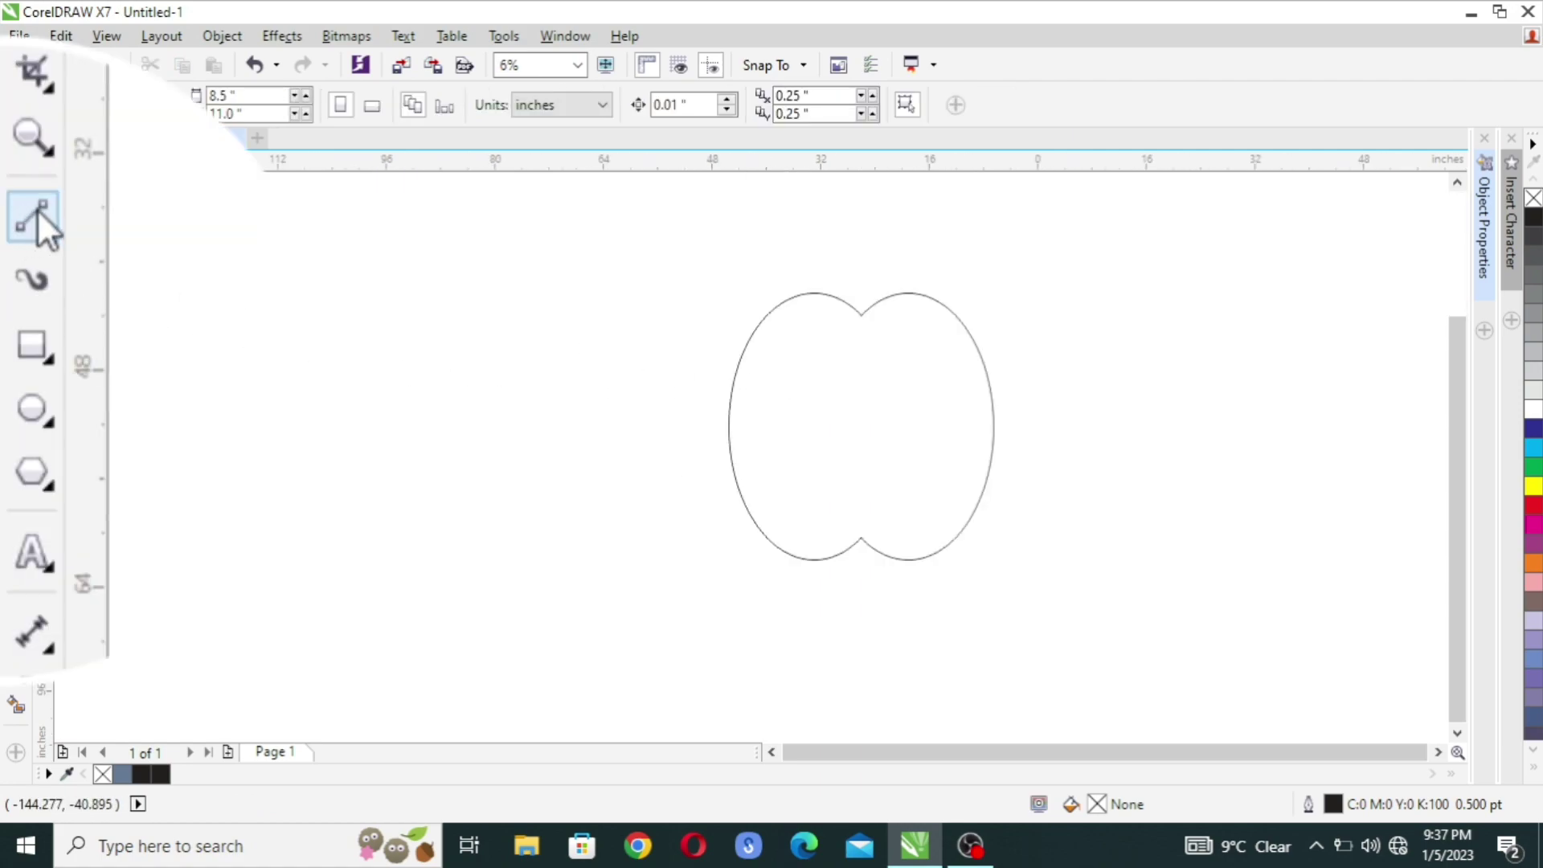
click(41, 227)
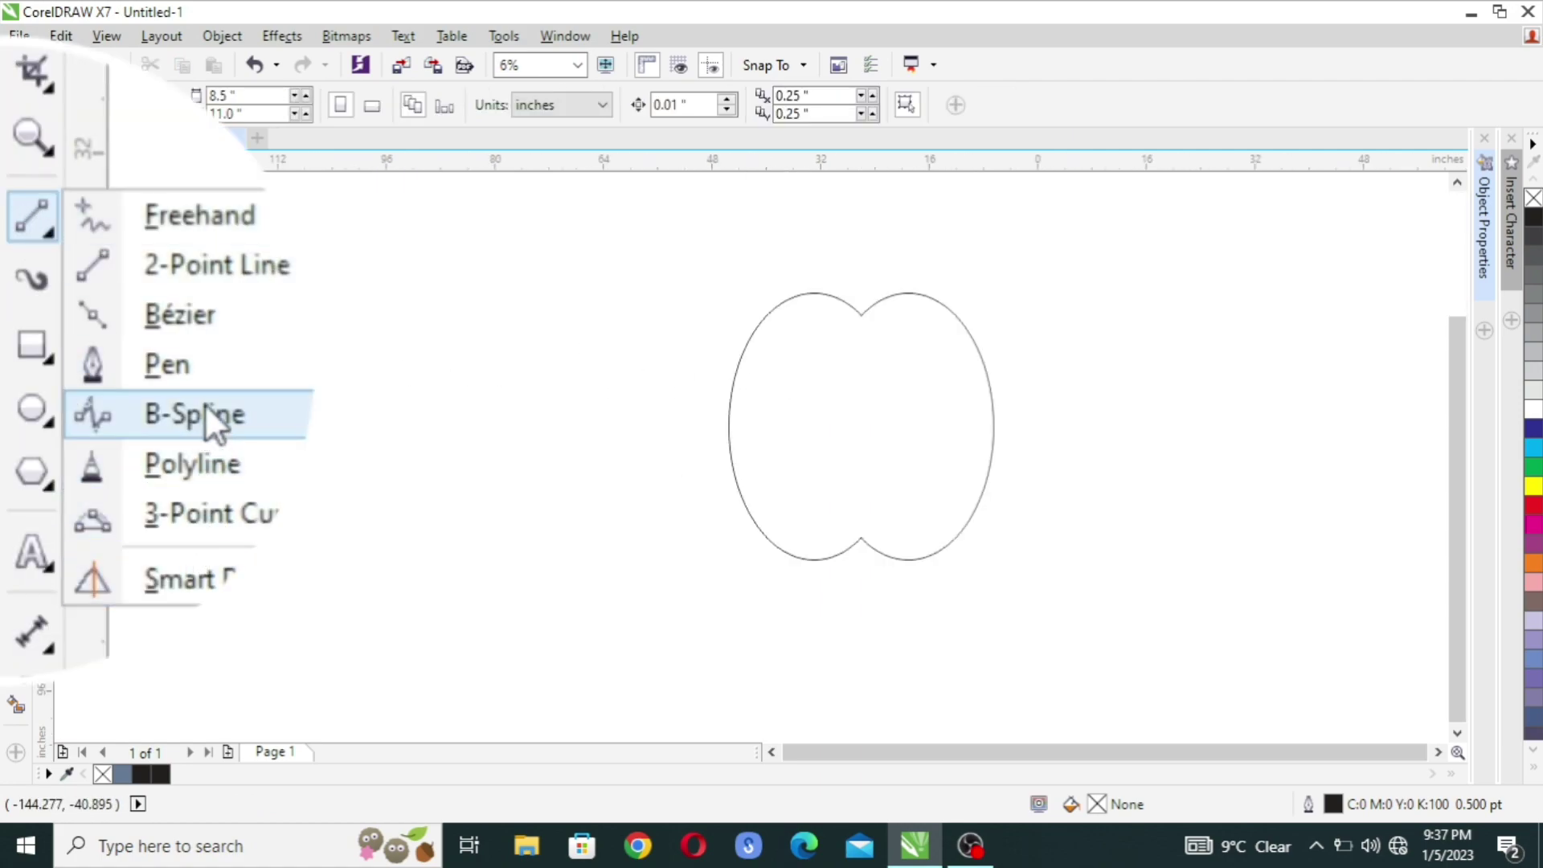
click(252, 260)
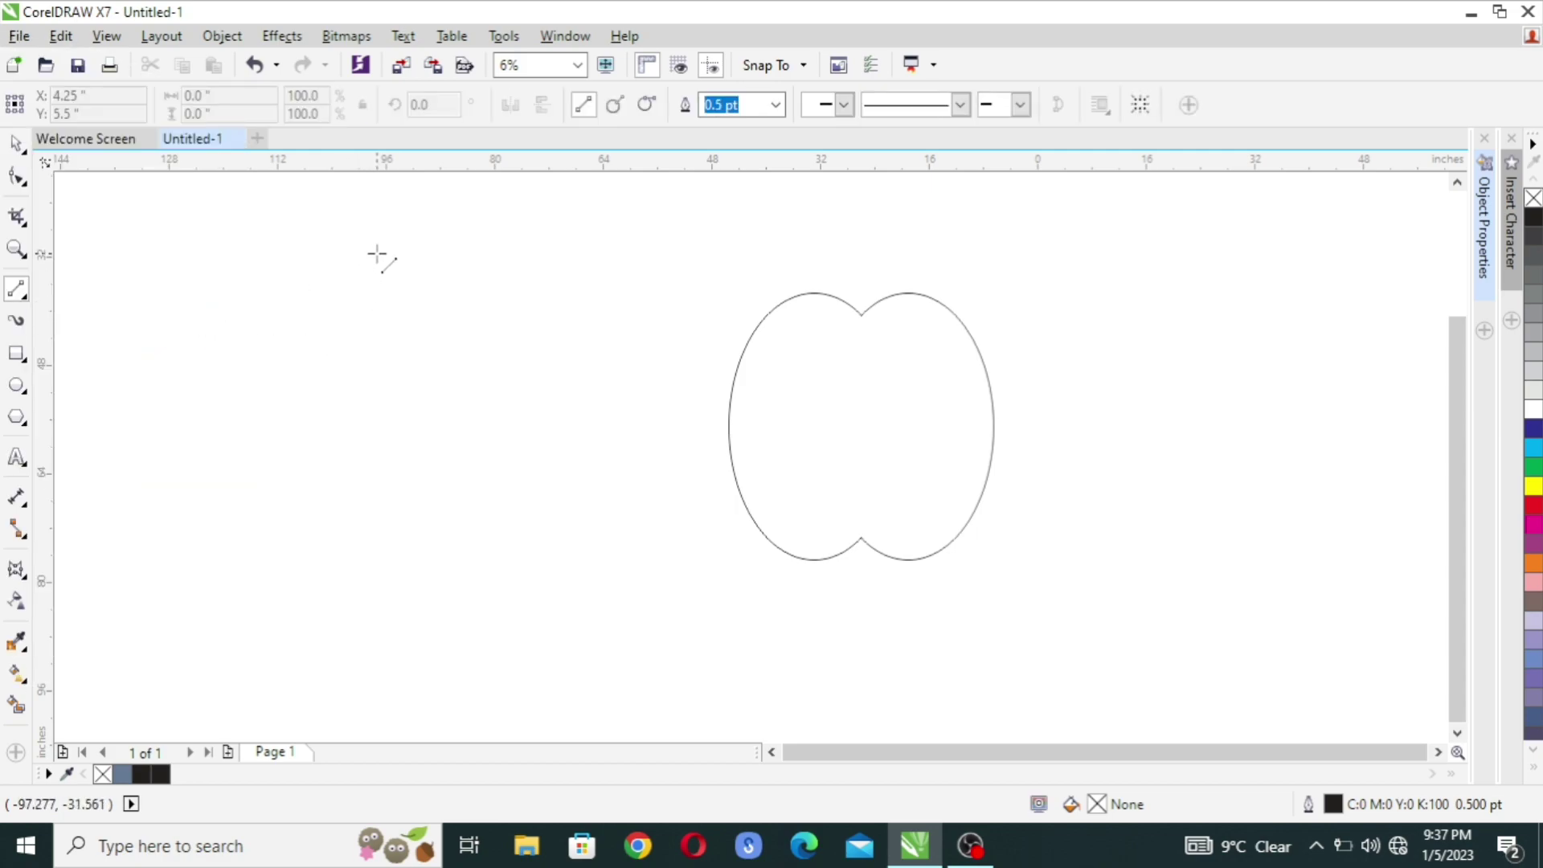
drag(363, 190, 363, 569)
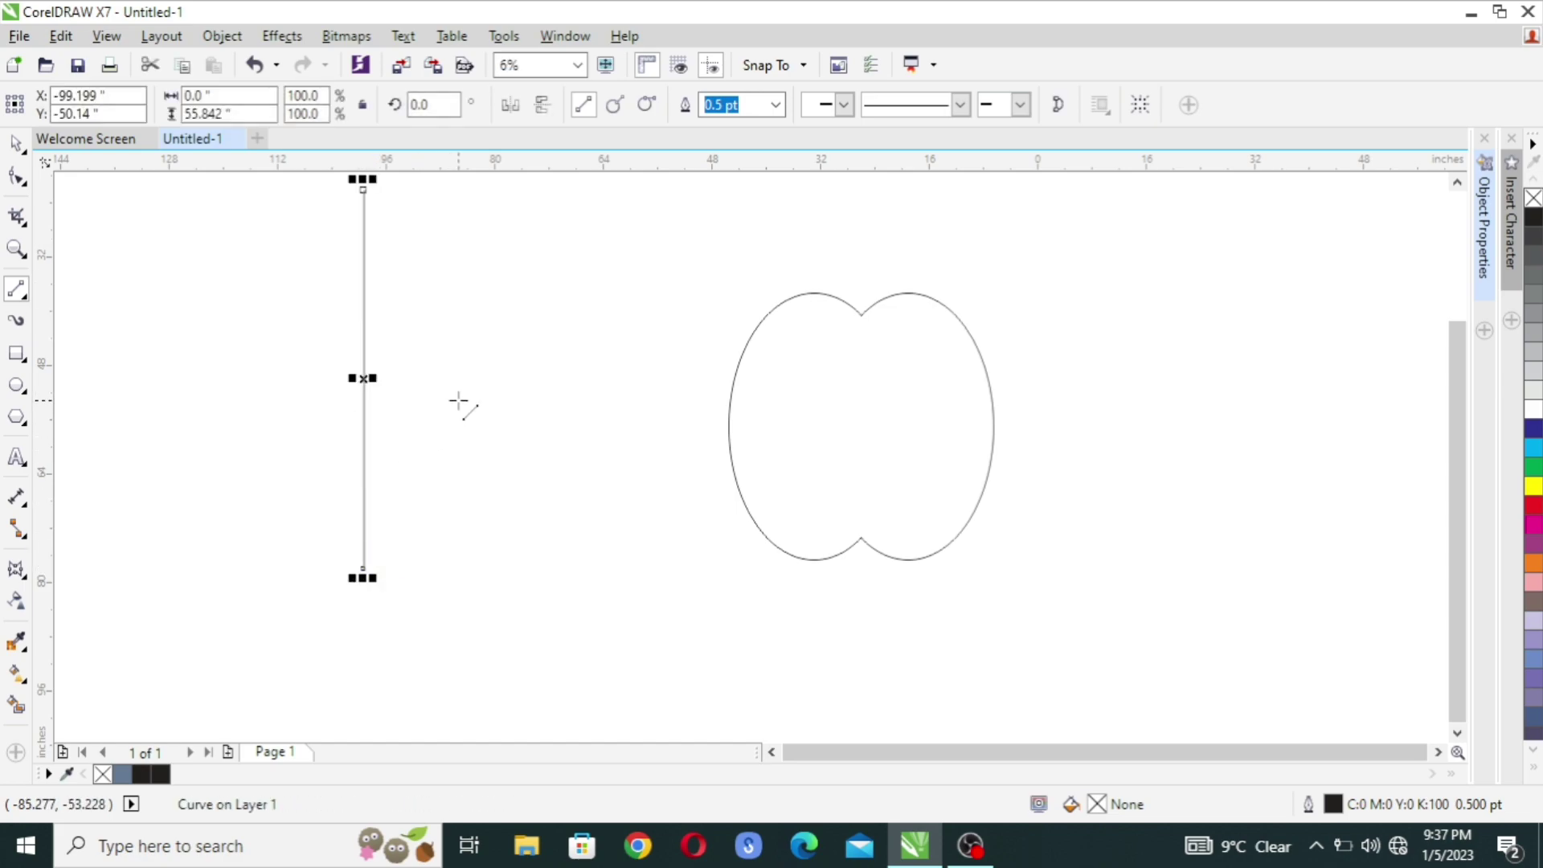
key(space)
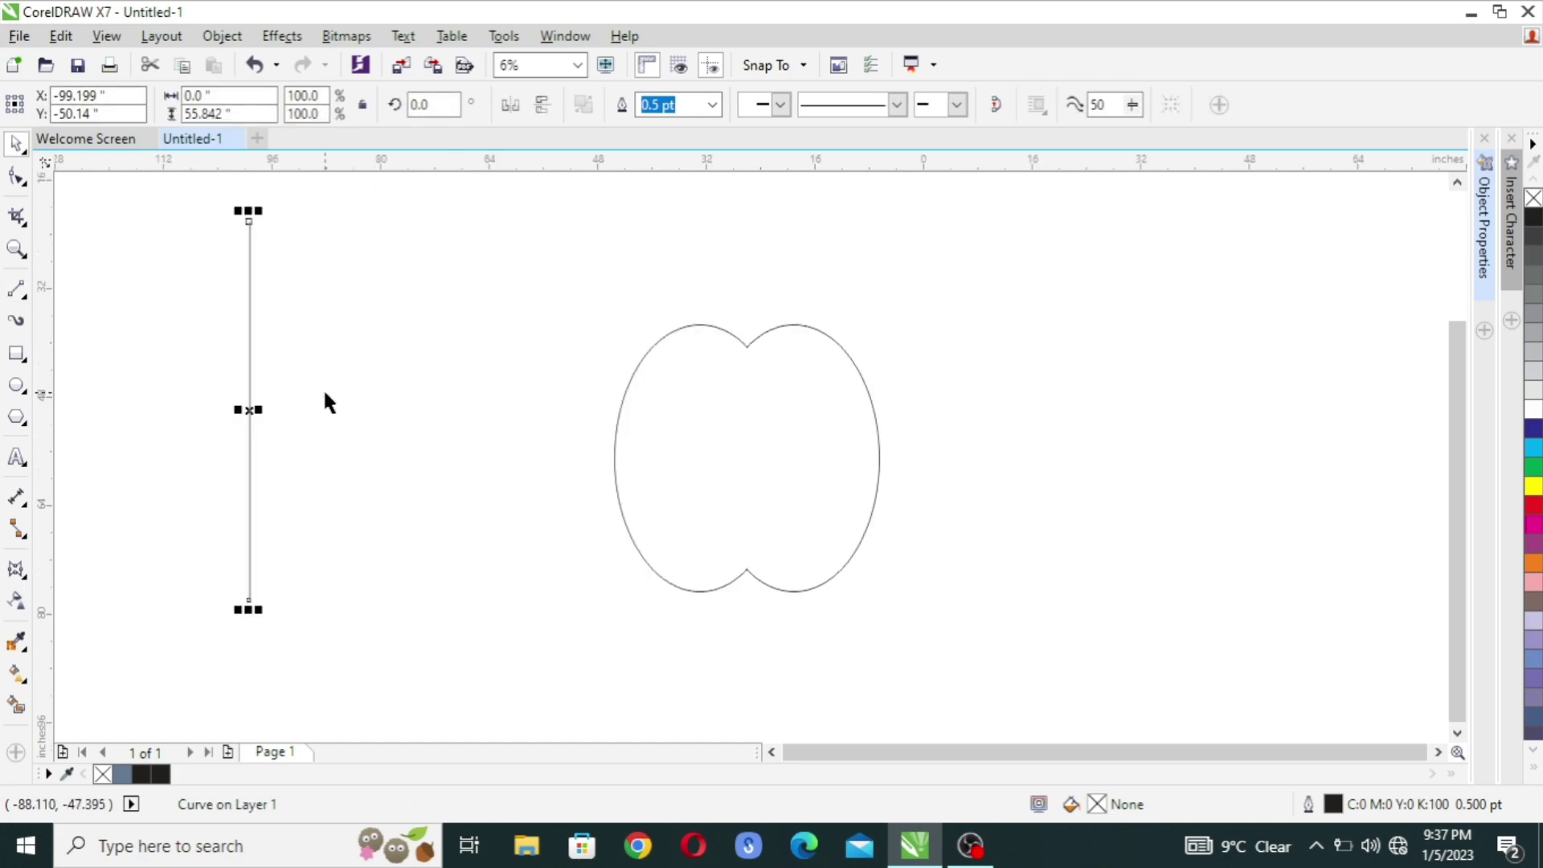
- Align the vertical line to the welded shape's centre both vertically and horizontally
shift+click(788, 503)
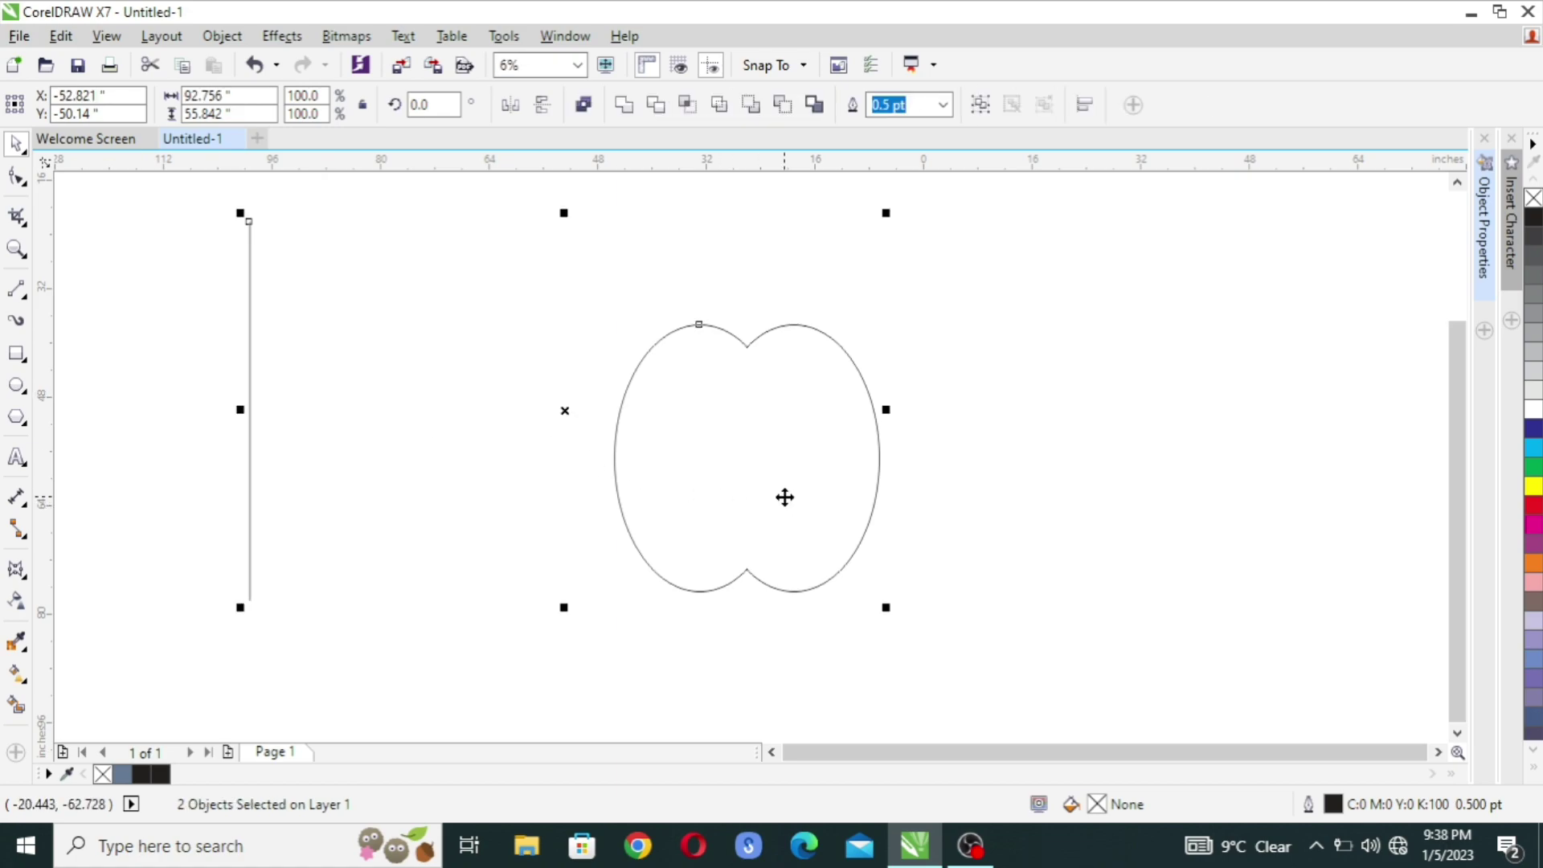
key(e)
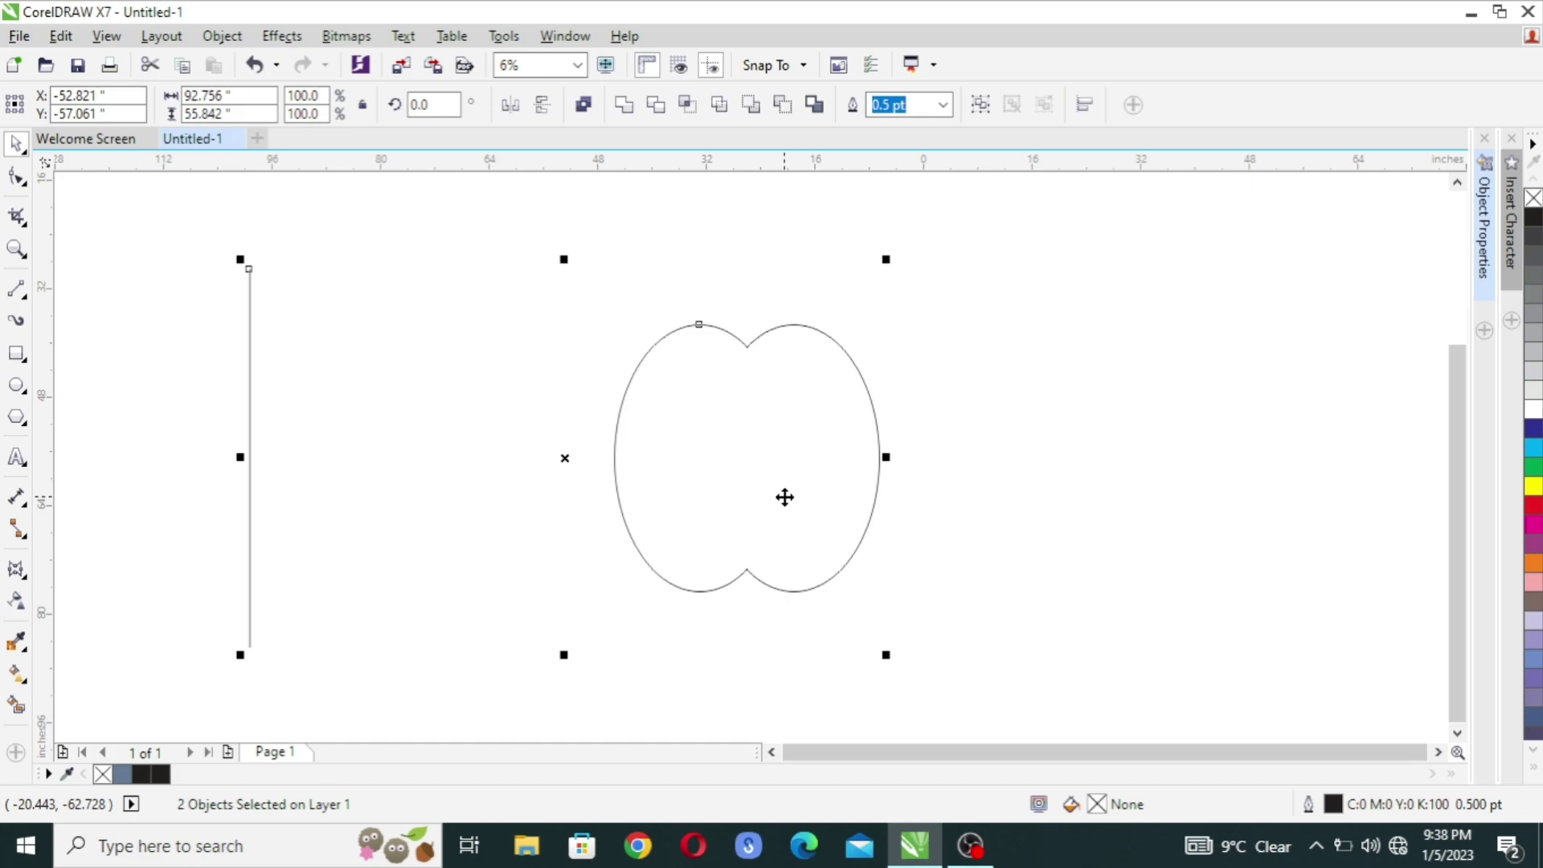
key(c)
click(991, 471)
scroll(666, 414, down, 1)
scroll(663, 414, up, 1)
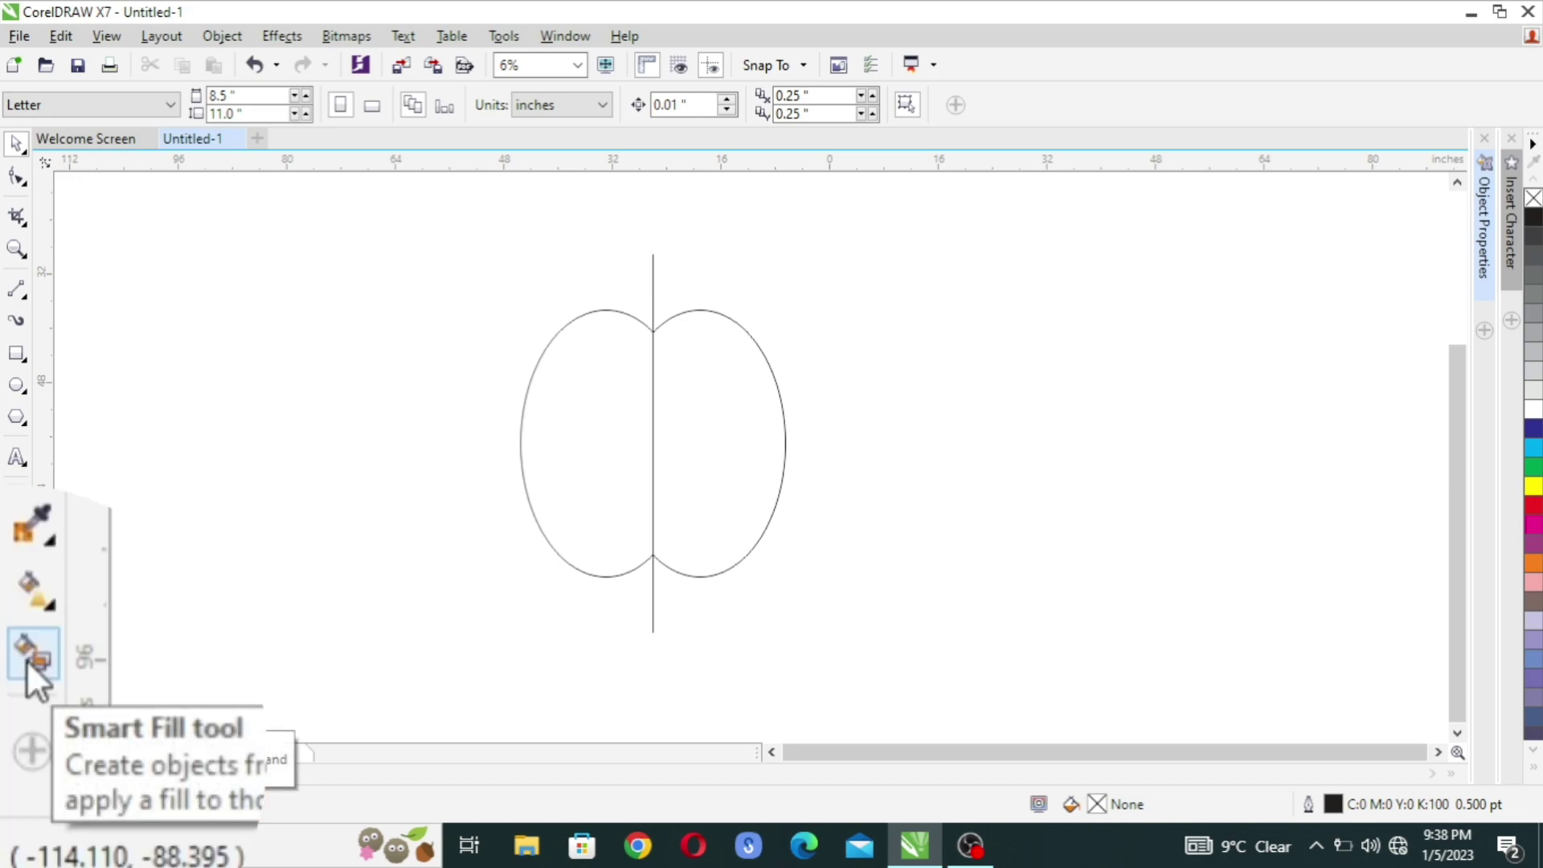
- Create a separate object from the shape's left half with Smart Fill and move it clear to the left
click(16, 705)
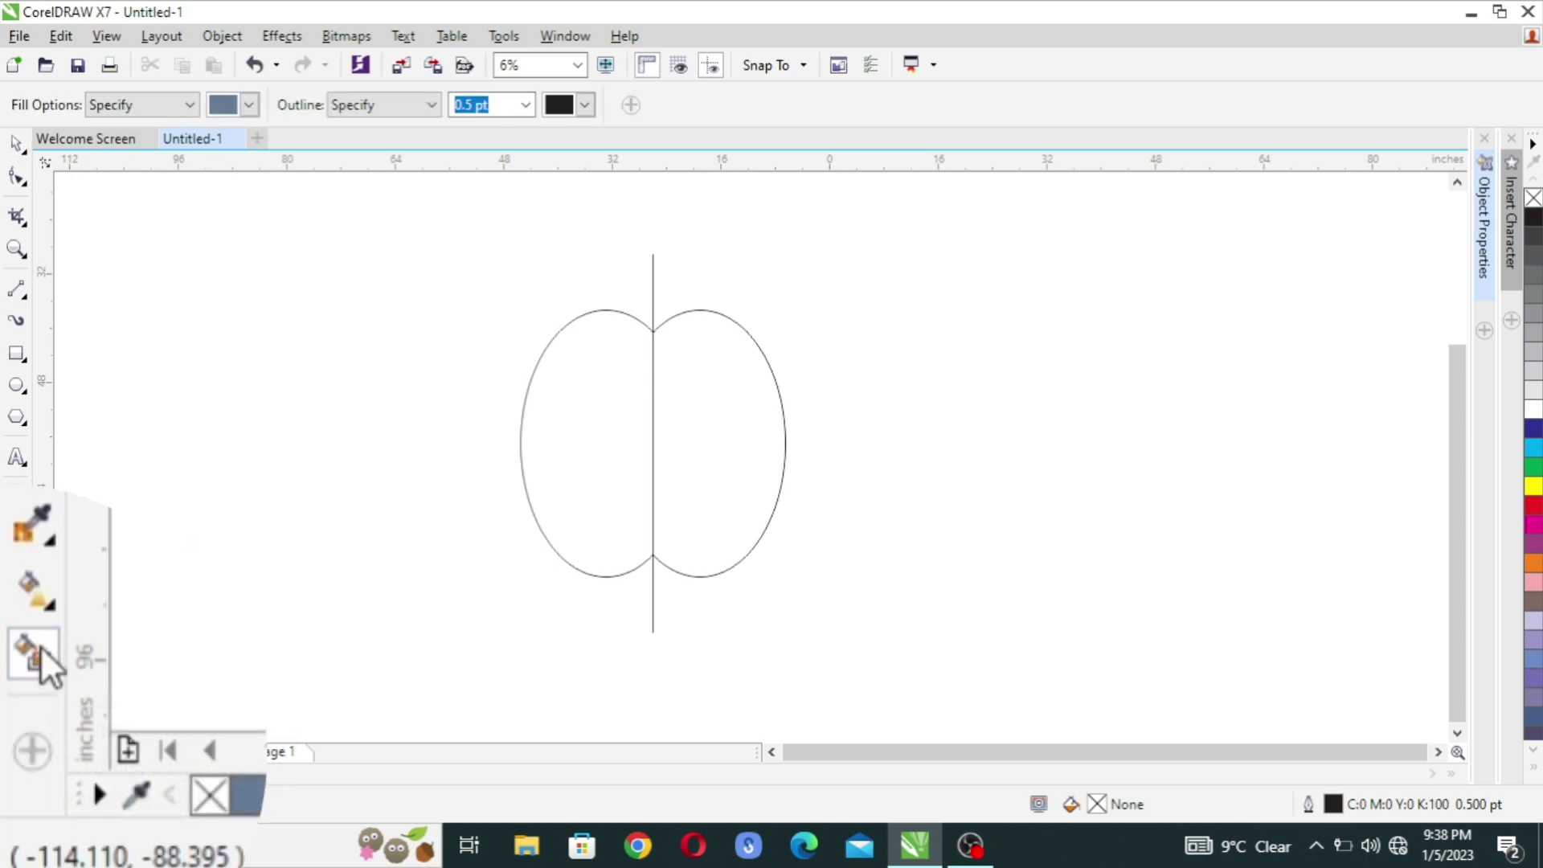
click(599, 433)
key(space)
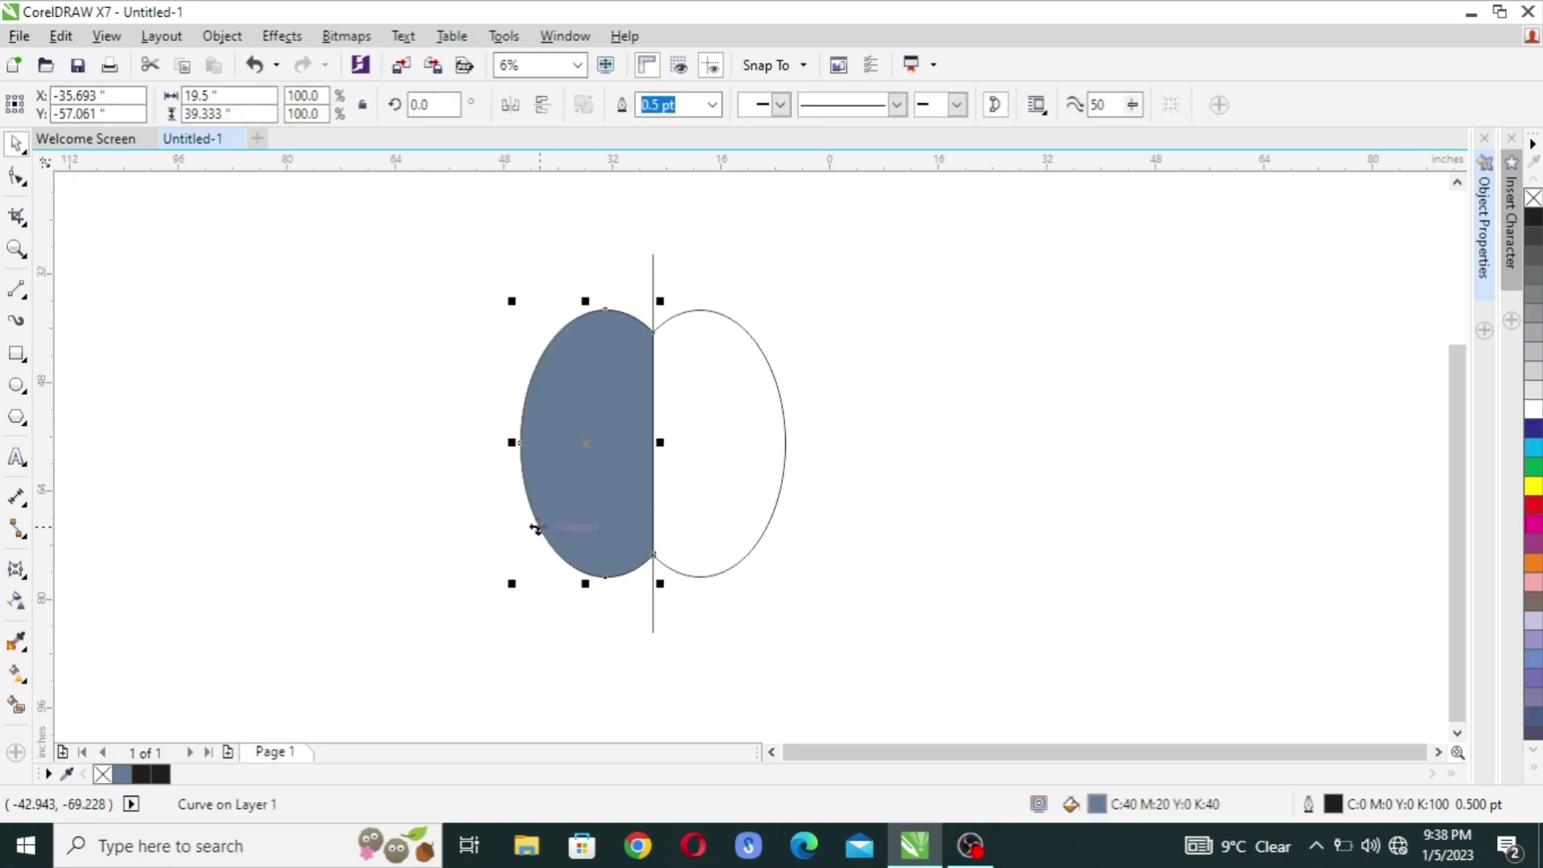
drag(595, 464, 304, 447)
- Delete the original welded outline together with its vertical centre line
click(456, 344)
drag(512, 233, 861, 722)
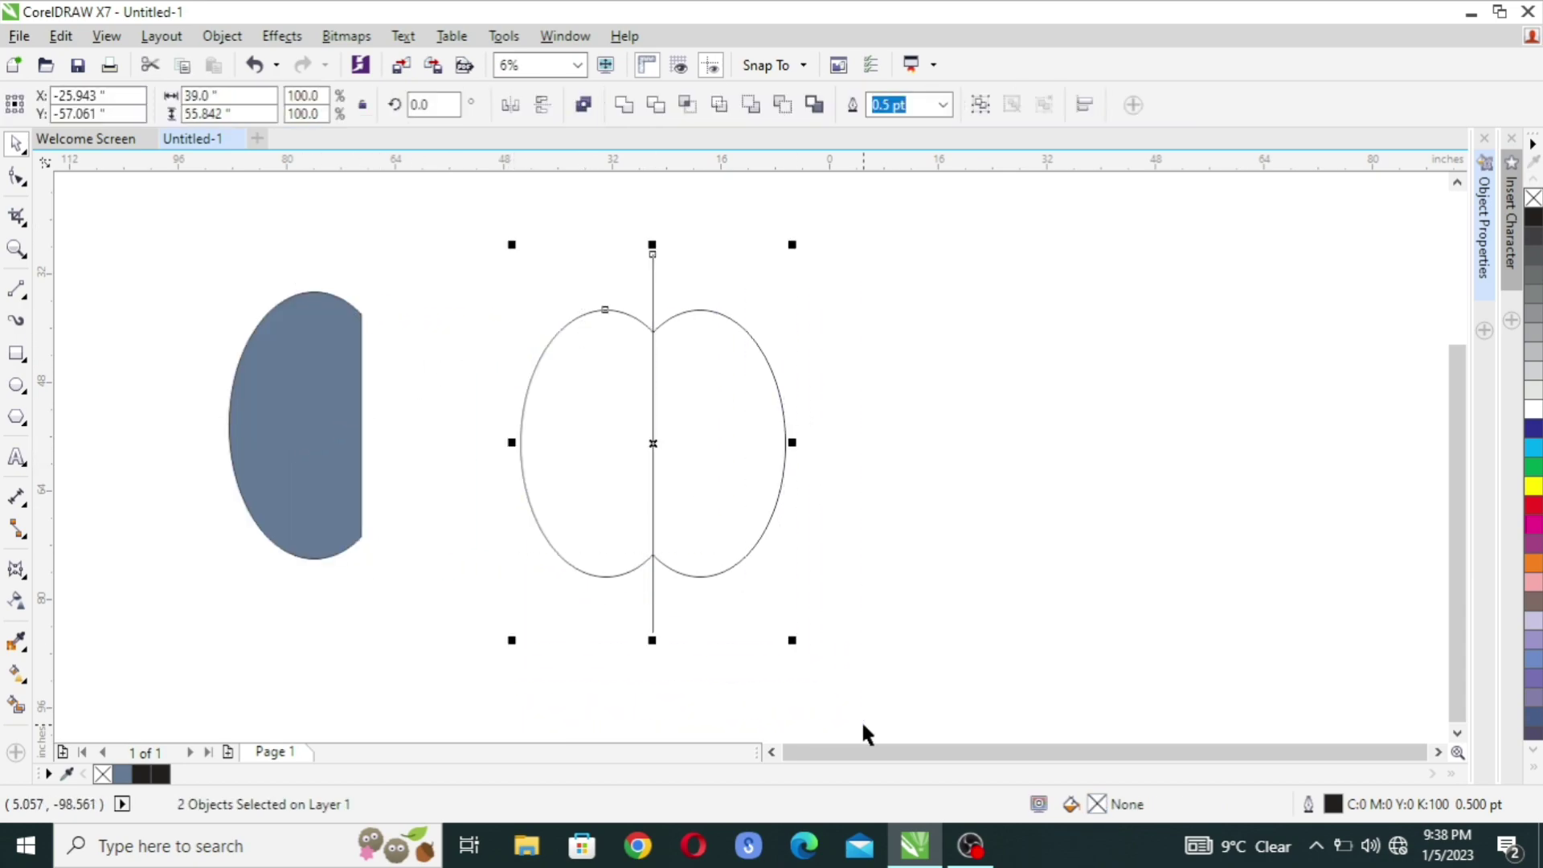
key(Delete)
scroll(760, 481, down, 1)
scroll(582, 474, up, 1)
- Remove the blue-grey fill from the remaining half shape
click(436, 447)
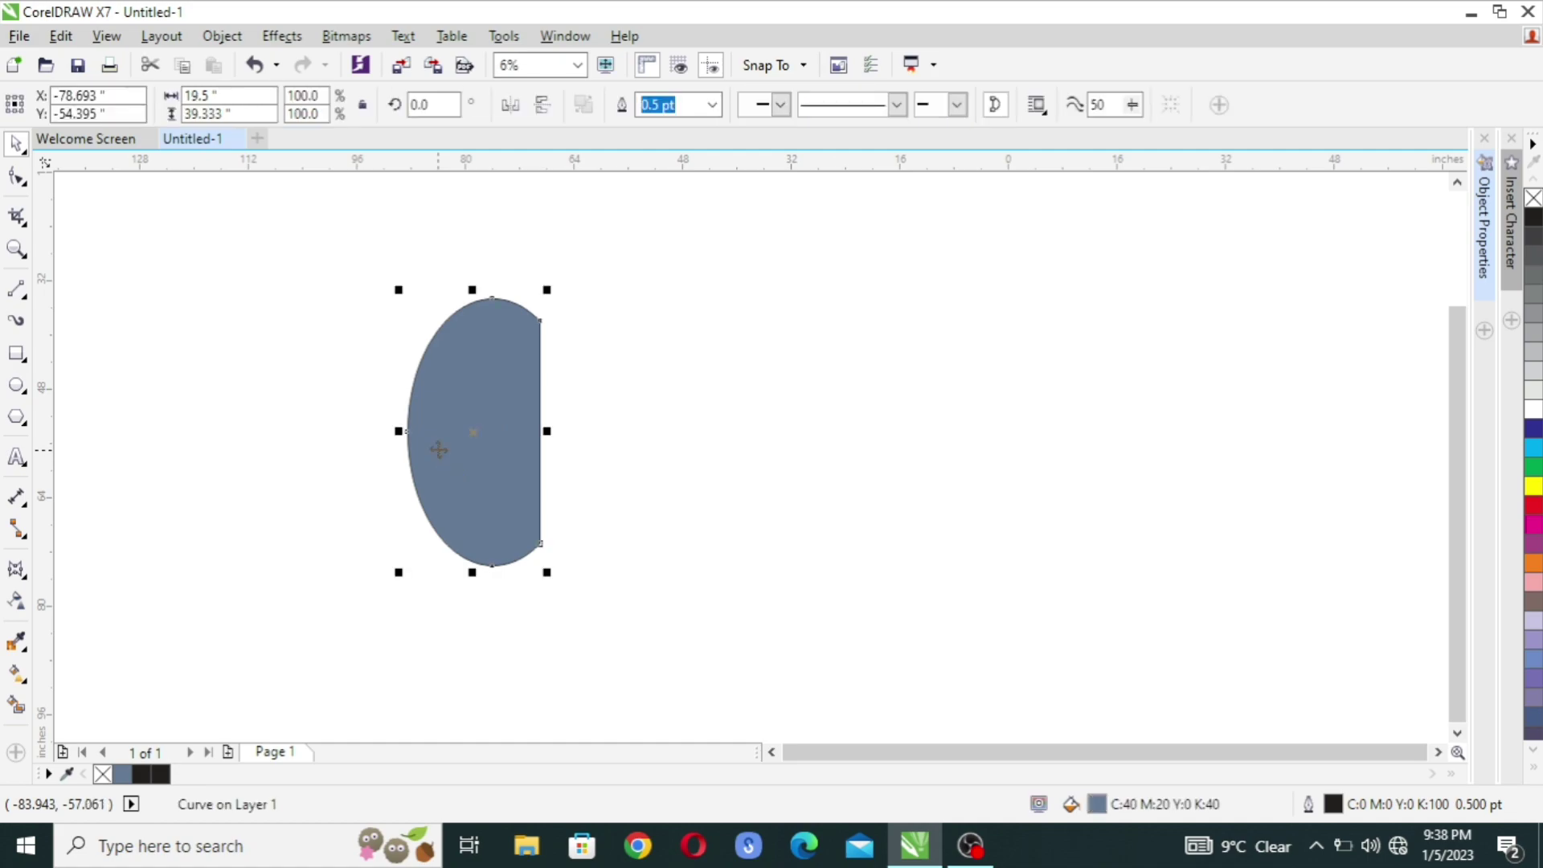
scroll(466, 365, up, 1)
scroll(623, 354, down, 1)
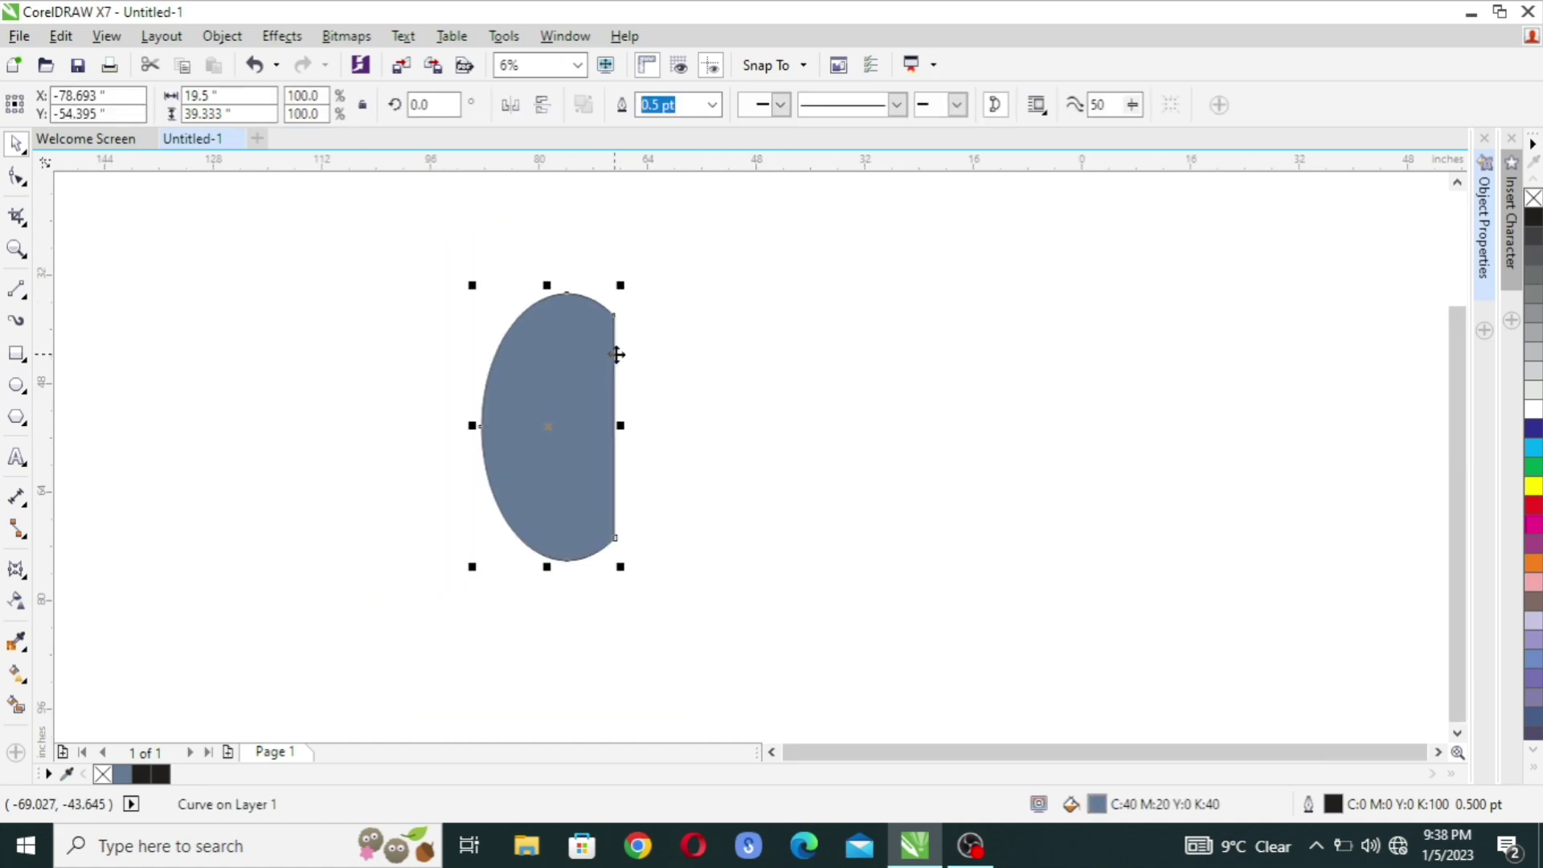
scroll(611, 362, up, 1)
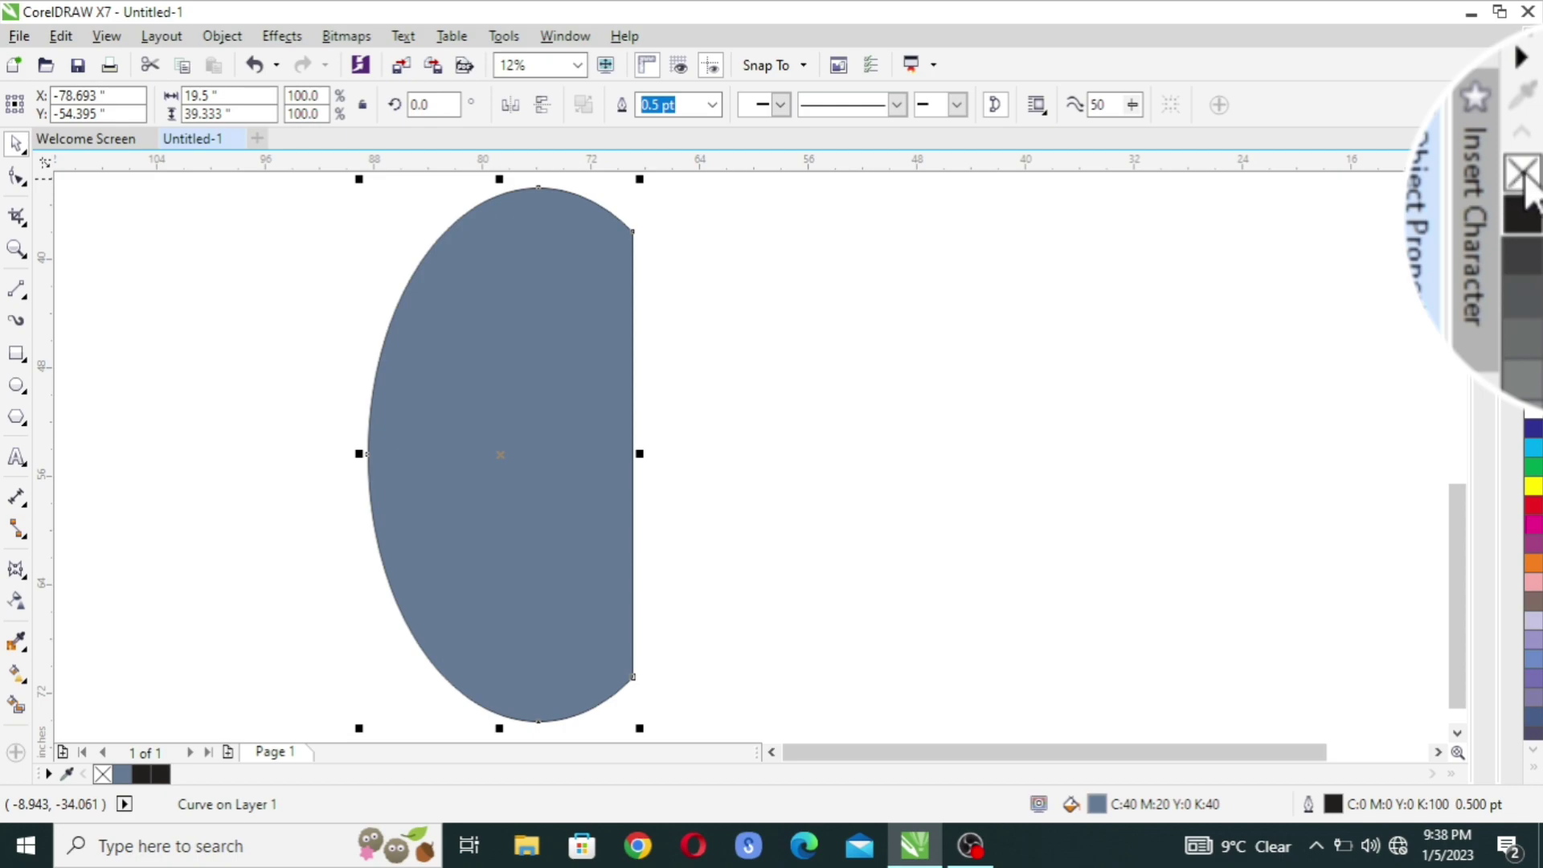
click(1533, 198)
scroll(643, 309, down, 1)
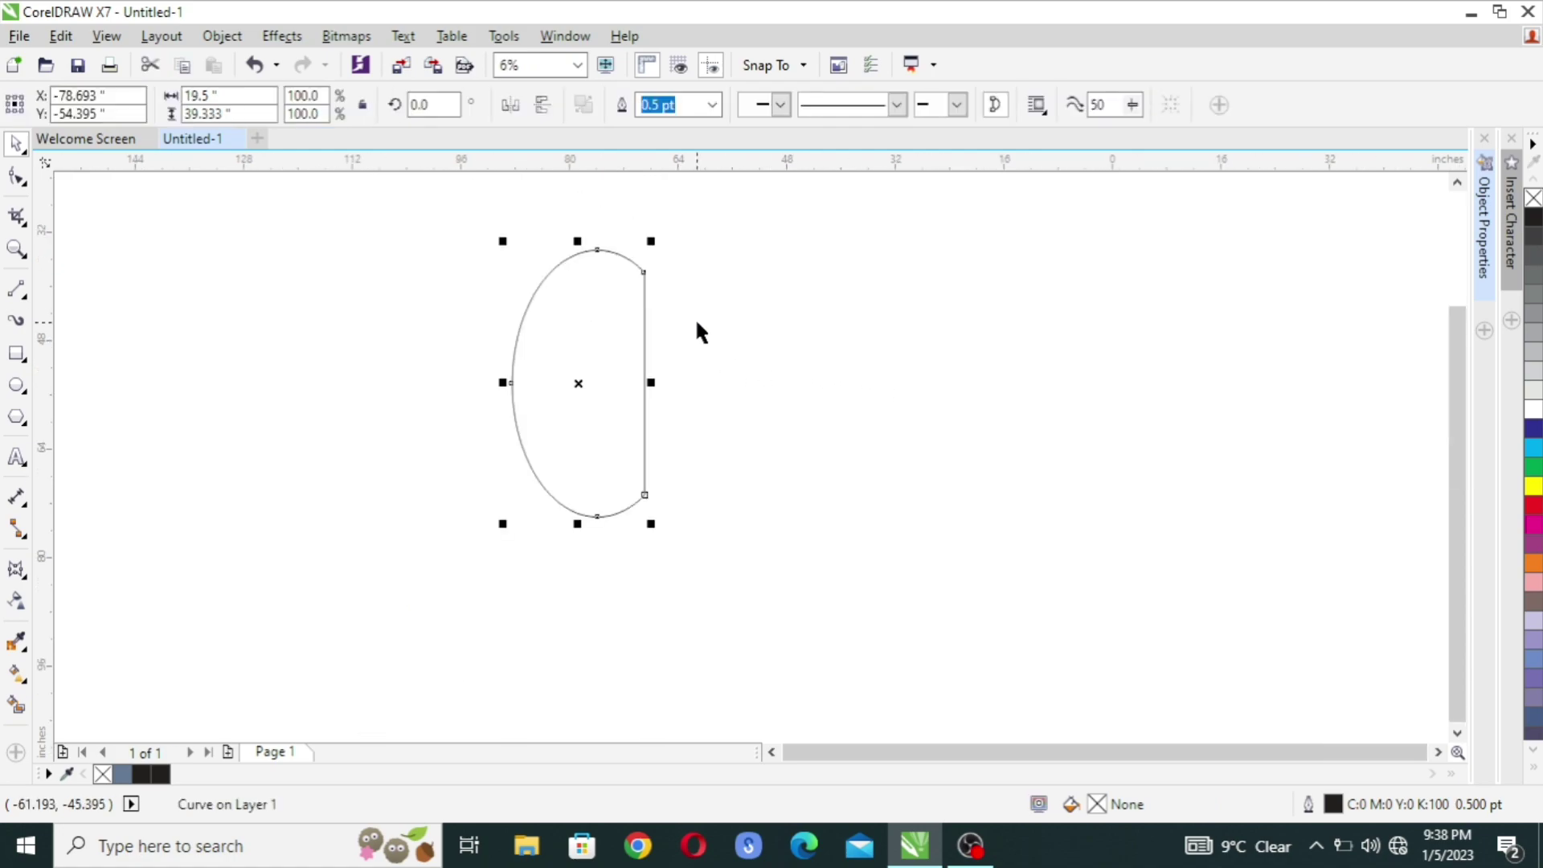
- Apply an unconstrained envelope to the half shape and remove the envelope's bottom middle node
scroll(566, 345, up, 1)
scroll(435, 396, down, 1)
scroll(510, 351, up, 1)
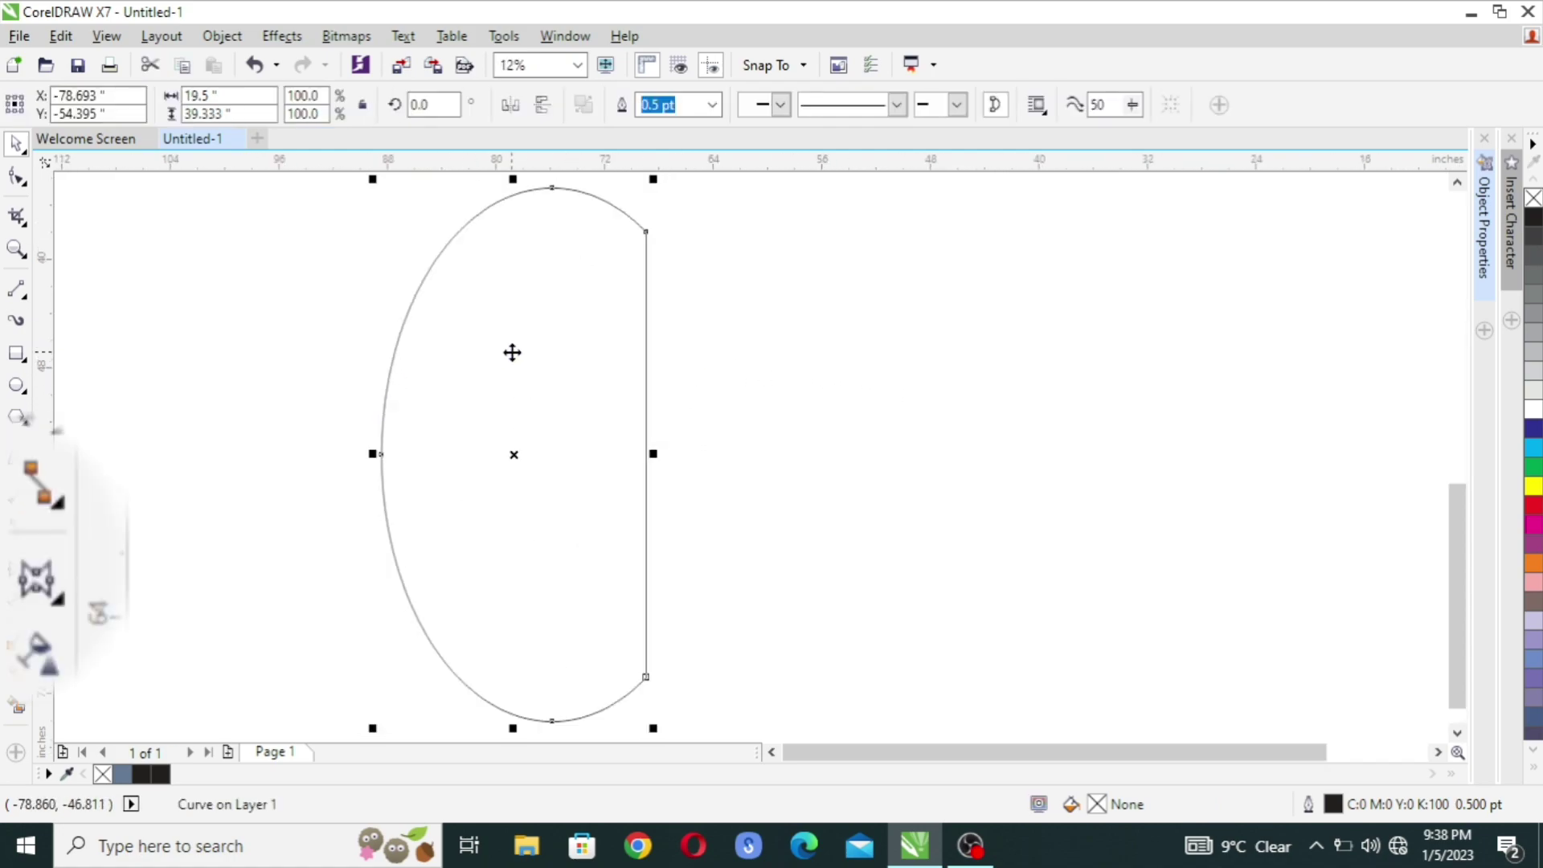
click(17, 572)
scroll(344, 399, down, 1)
scroll(418, 552, up, 1)
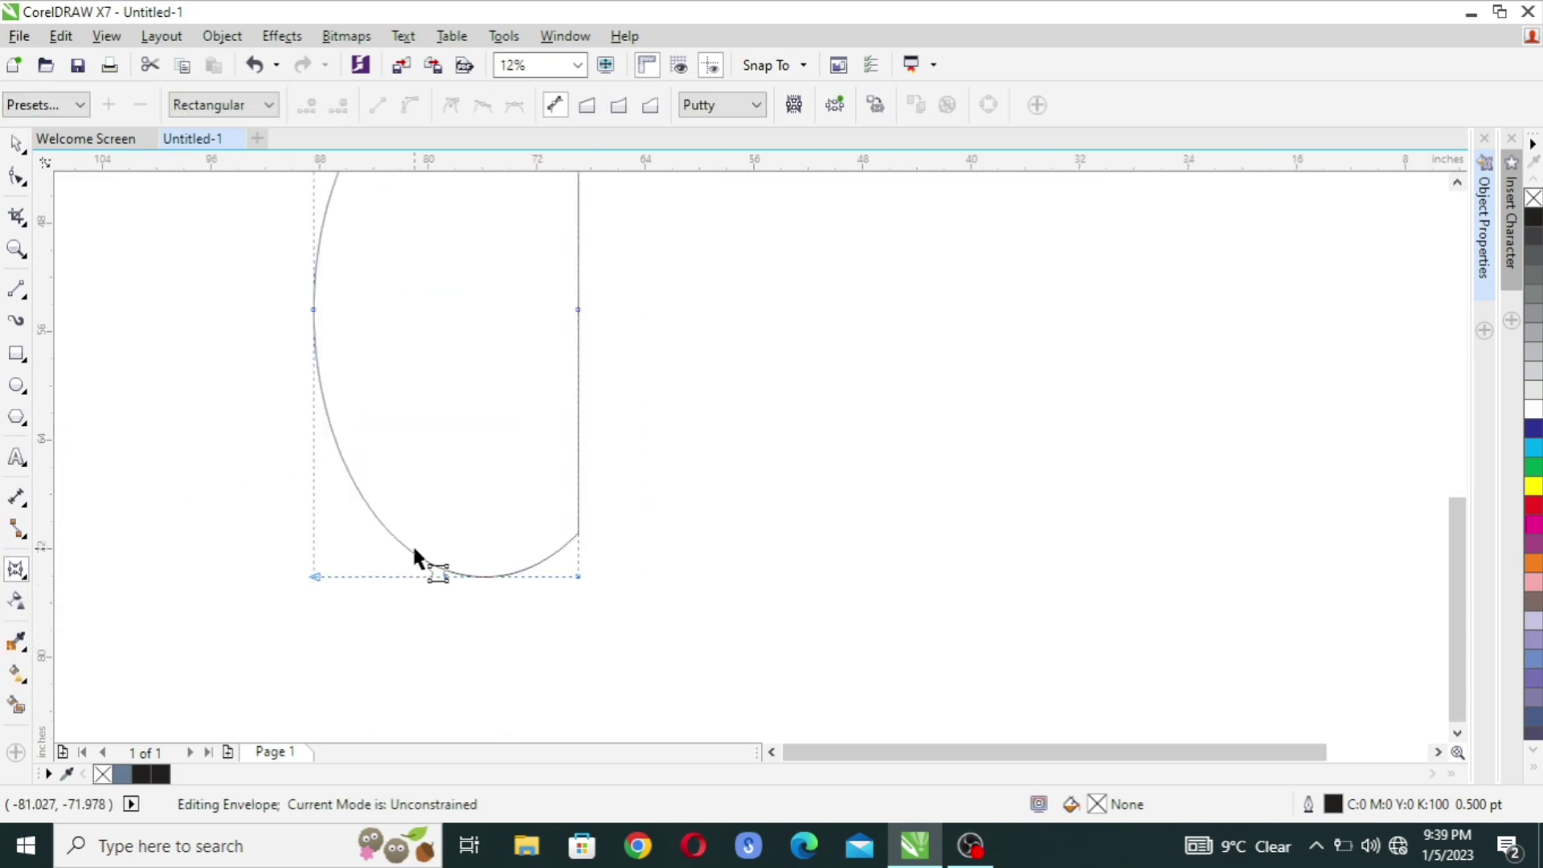
drag(500, 634, 347, 487)
scroll(461, 606, up, 1)
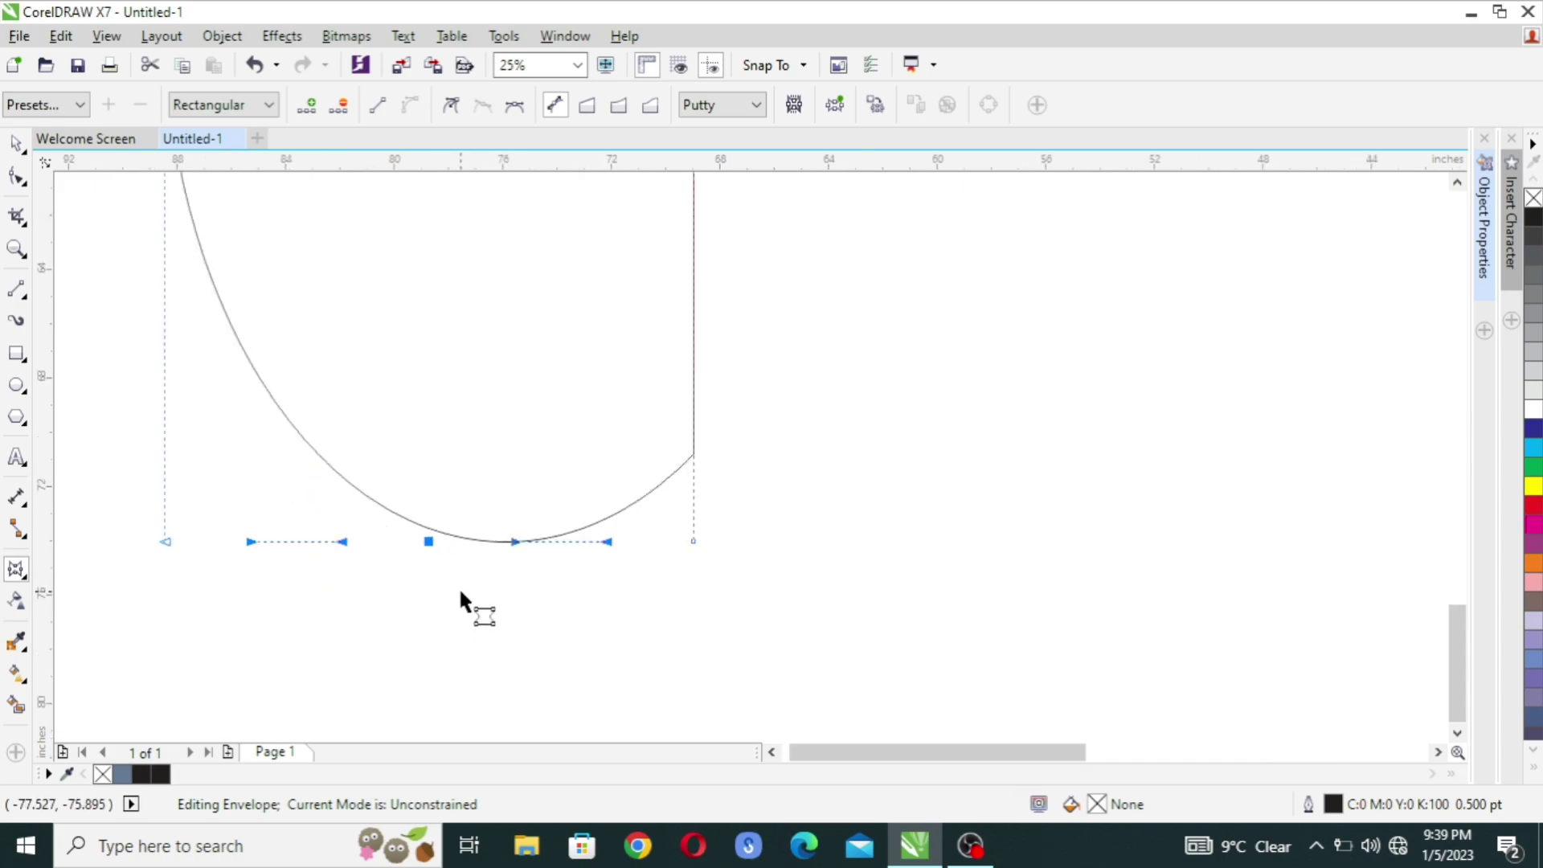
click(453, 595)
- Move the envelope's bottom-left corner node about 5 inches to the right to taper the half shape's lower part
scroll(450, 586, left, 2)
drag(246, 473, 442, 631)
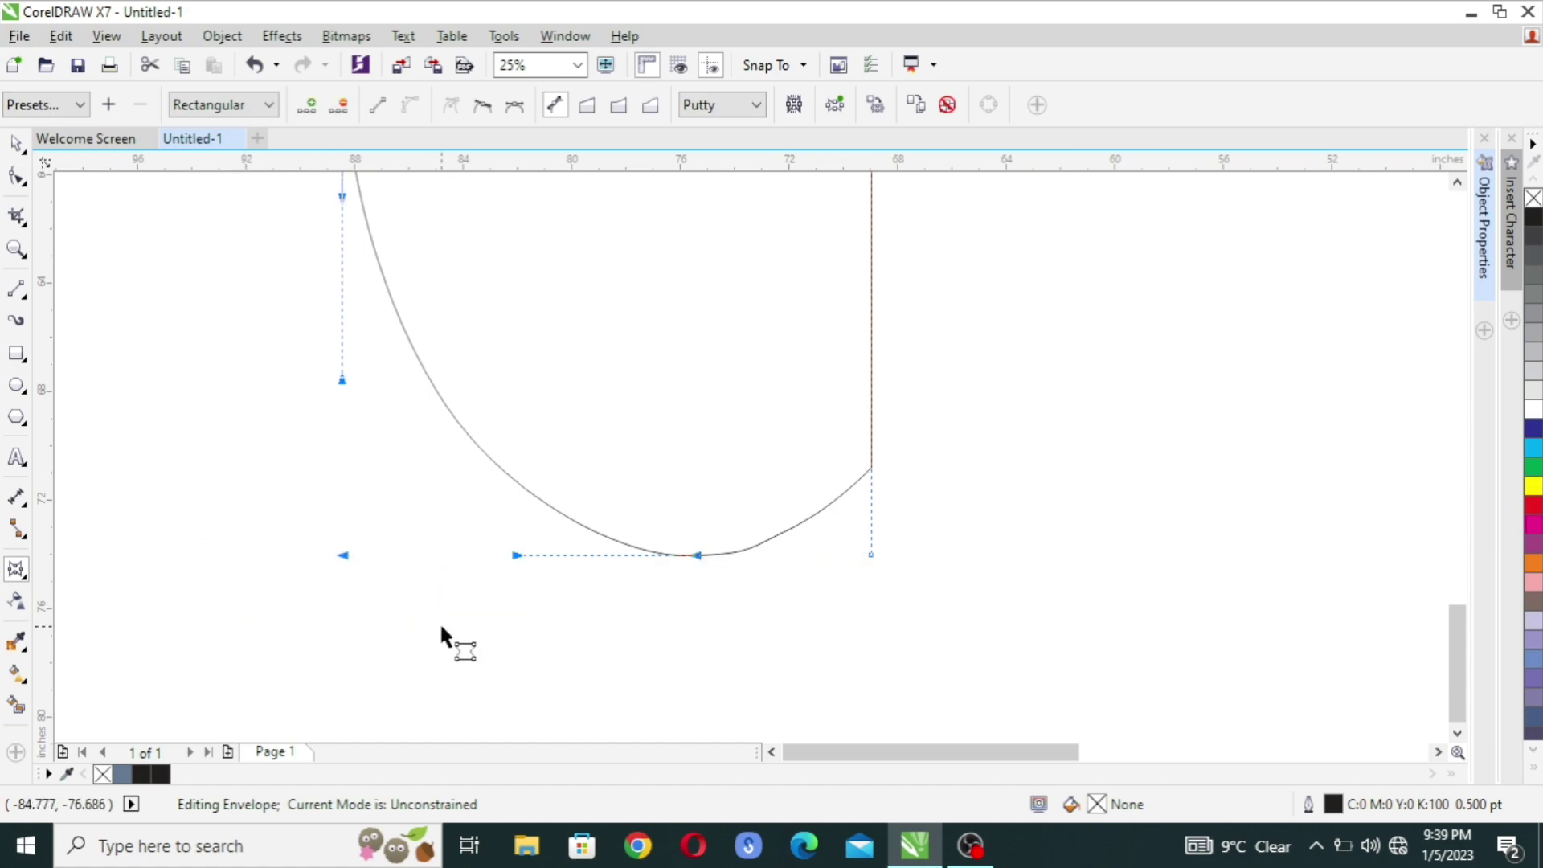
click(345, 556)
drag(344, 557, 475, 562)
scroll(423, 455, down, 1)
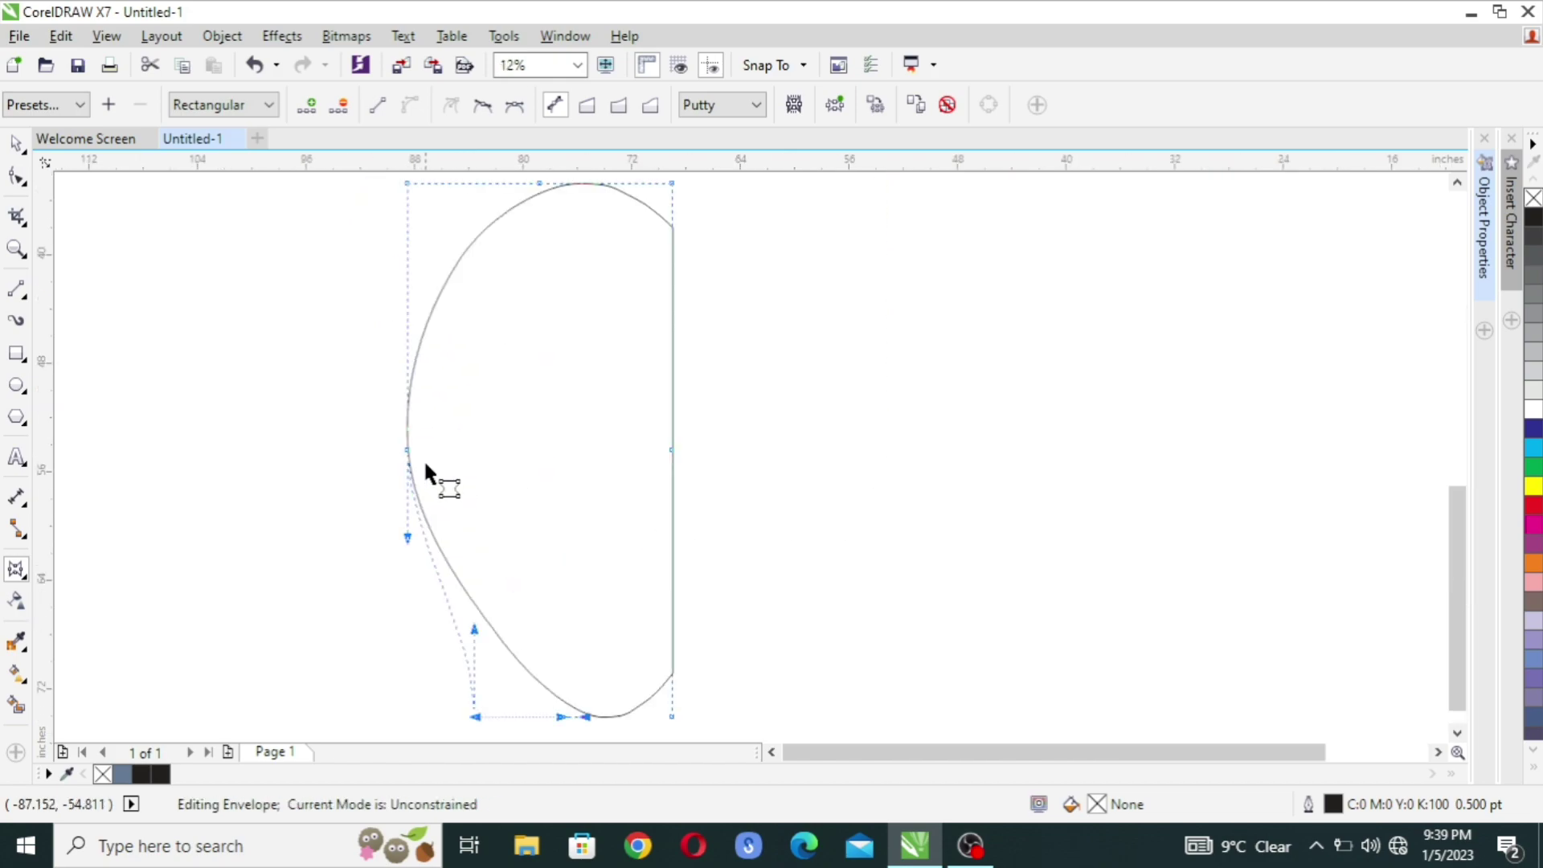
- Remove the envelope's left middle node to smooth the side curve, and finish editing the envelope
drag(292, 360, 469, 490)
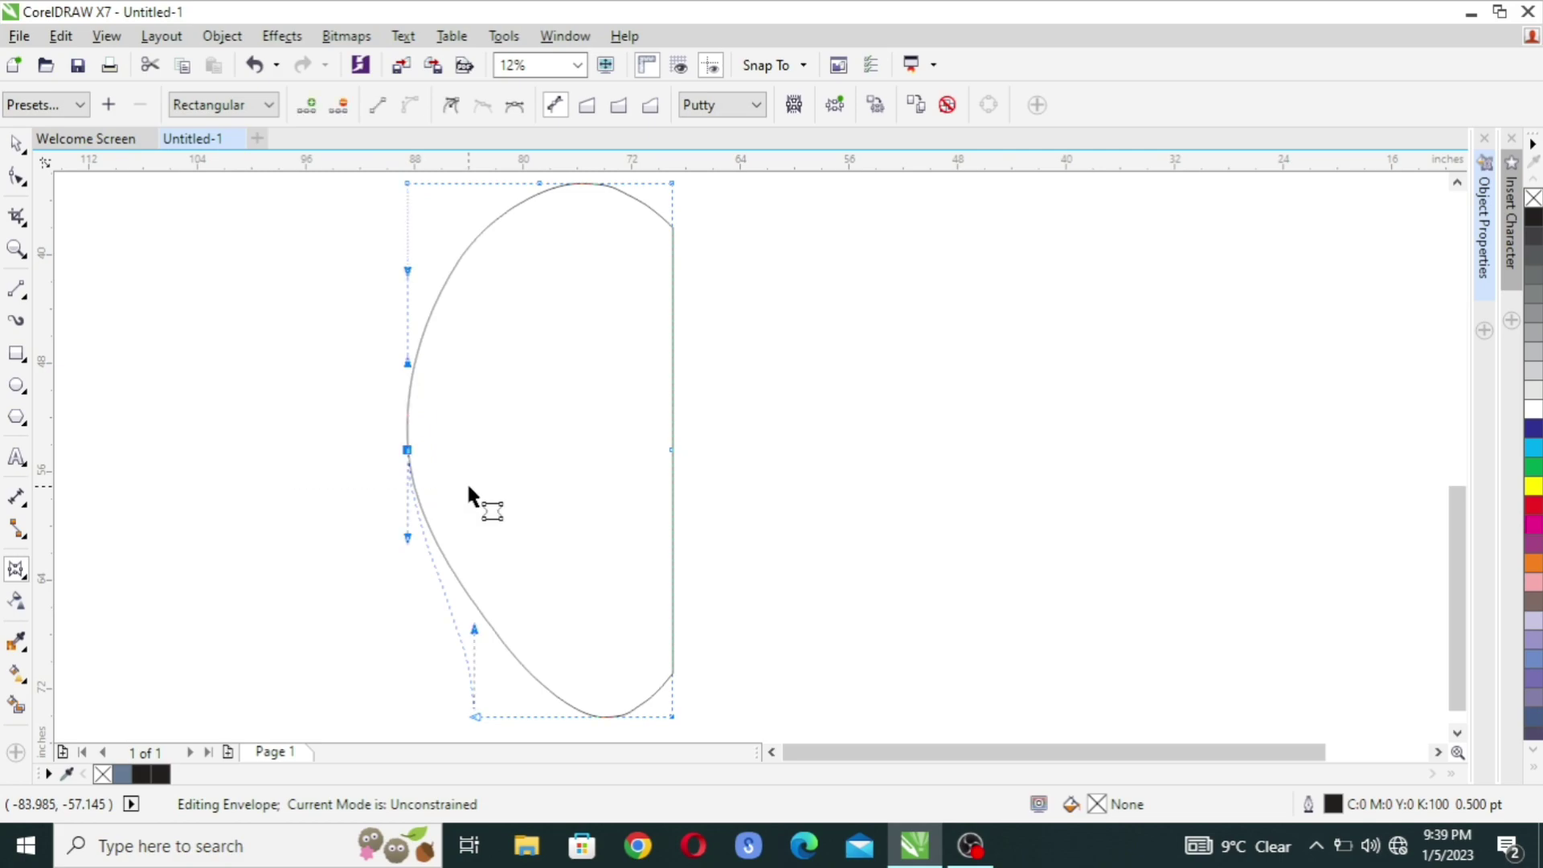
scroll(450, 482, down, 1)
key(space)
click(460, 472)
click(454, 471)
scroll(451, 479, up, 1)
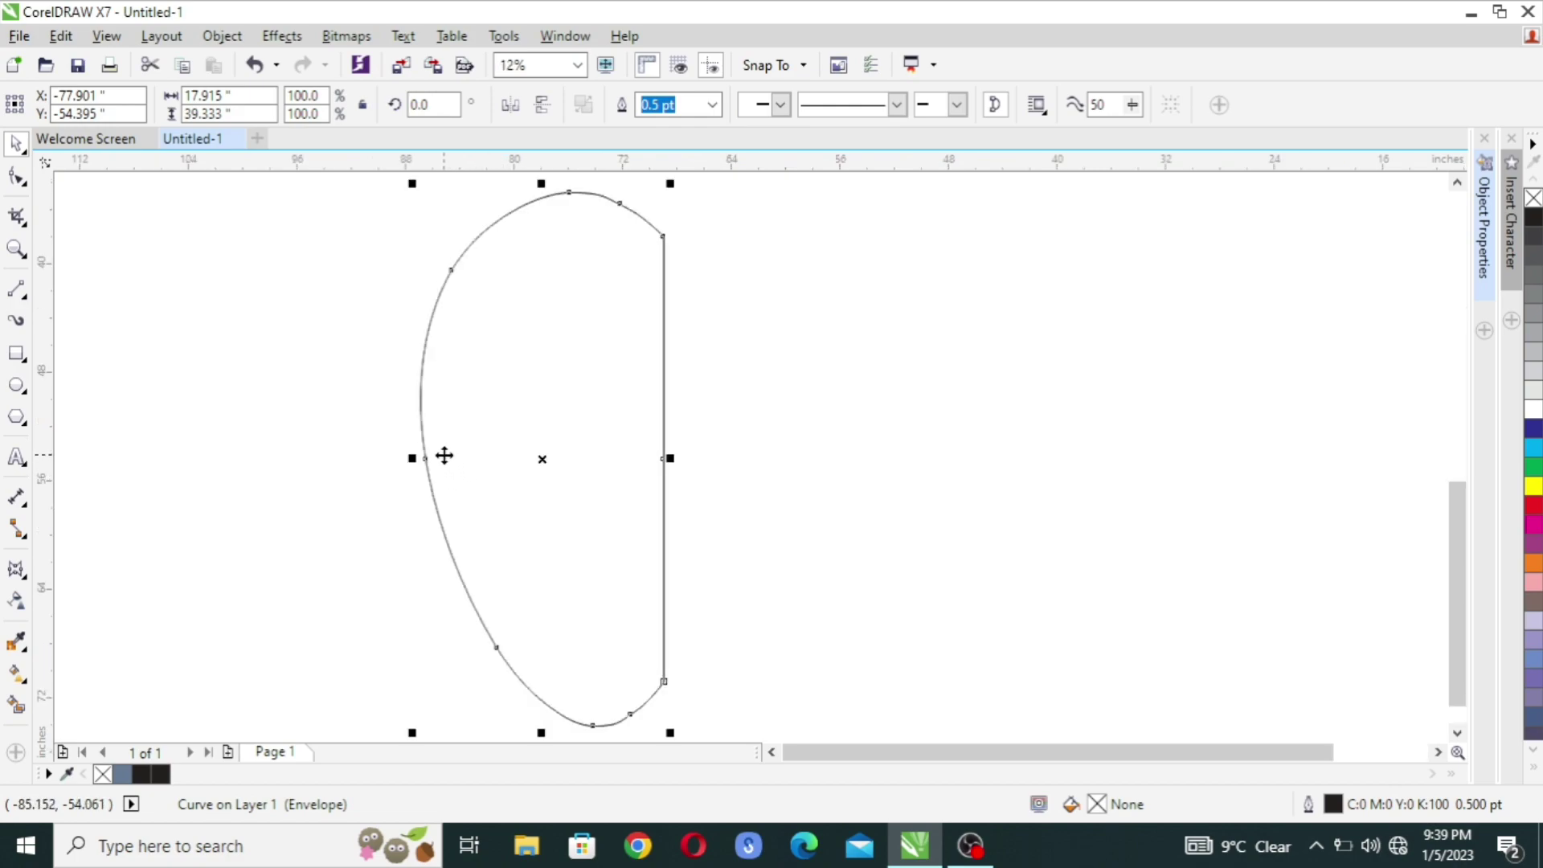
- Mirror a copy of the half shape horizontally across its straight right edge, keeping the original
scroll(445, 456, down, 1)
scroll(451, 472, up, 1)
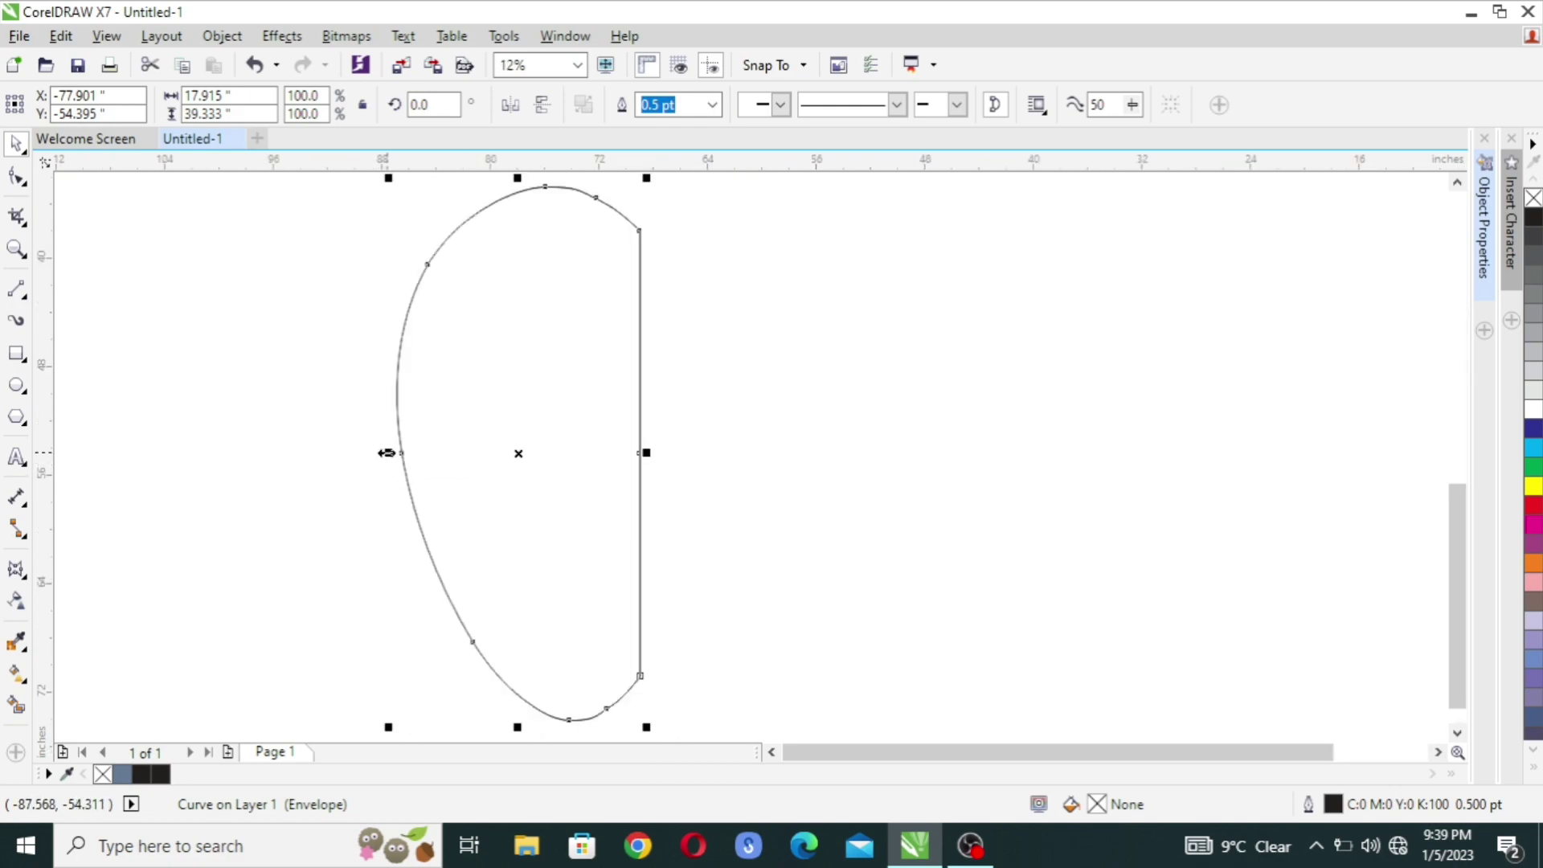
drag(389, 452, 689, 444)
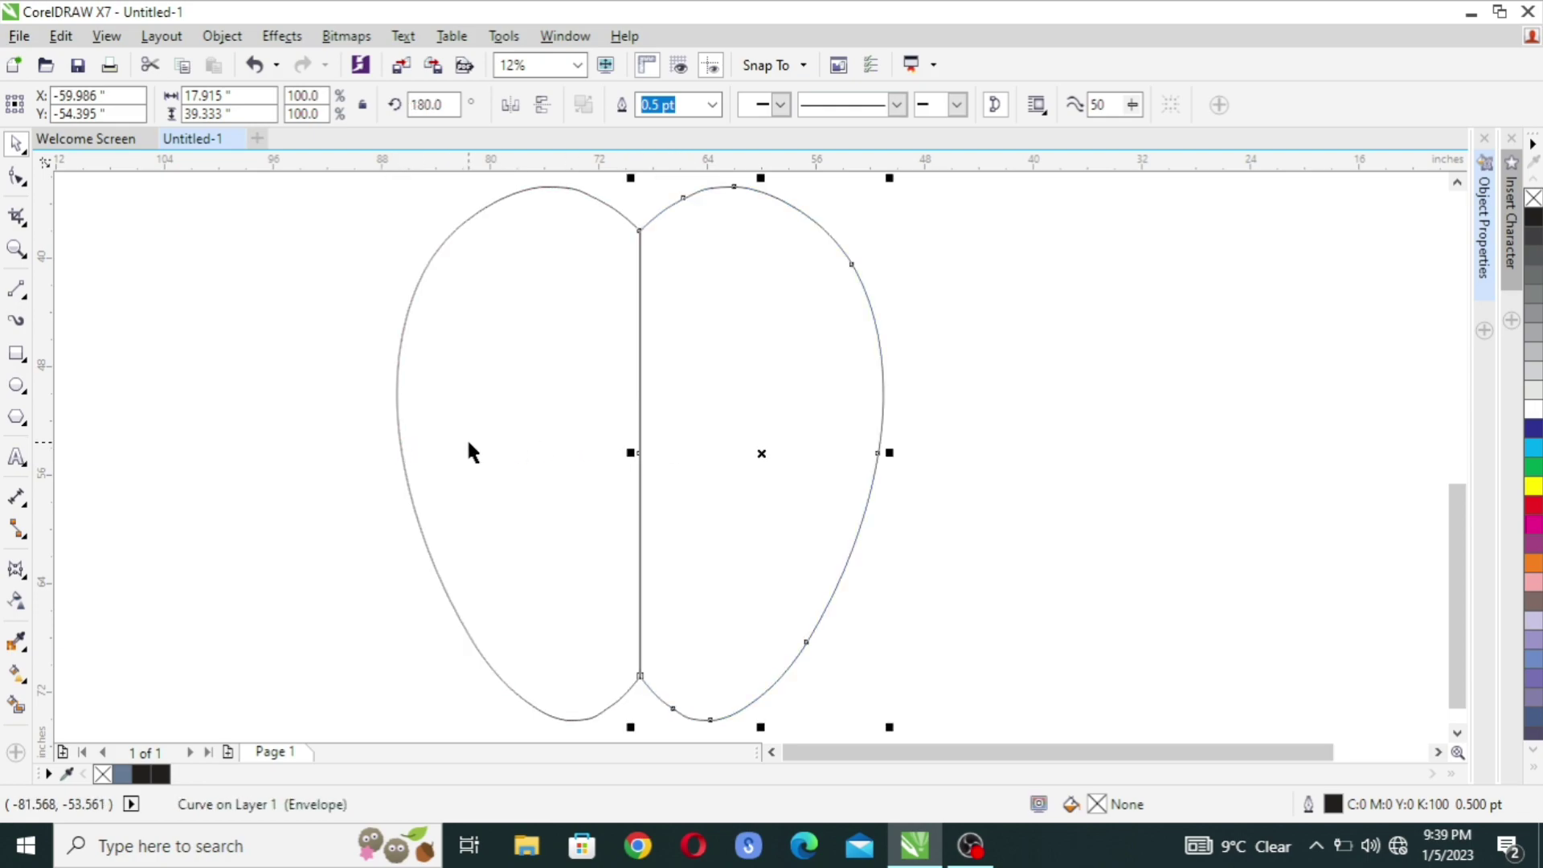
- Select both mirrored halves and weld them into a single outline
scroll(469, 443, down, 1)
key(ctrl+a)
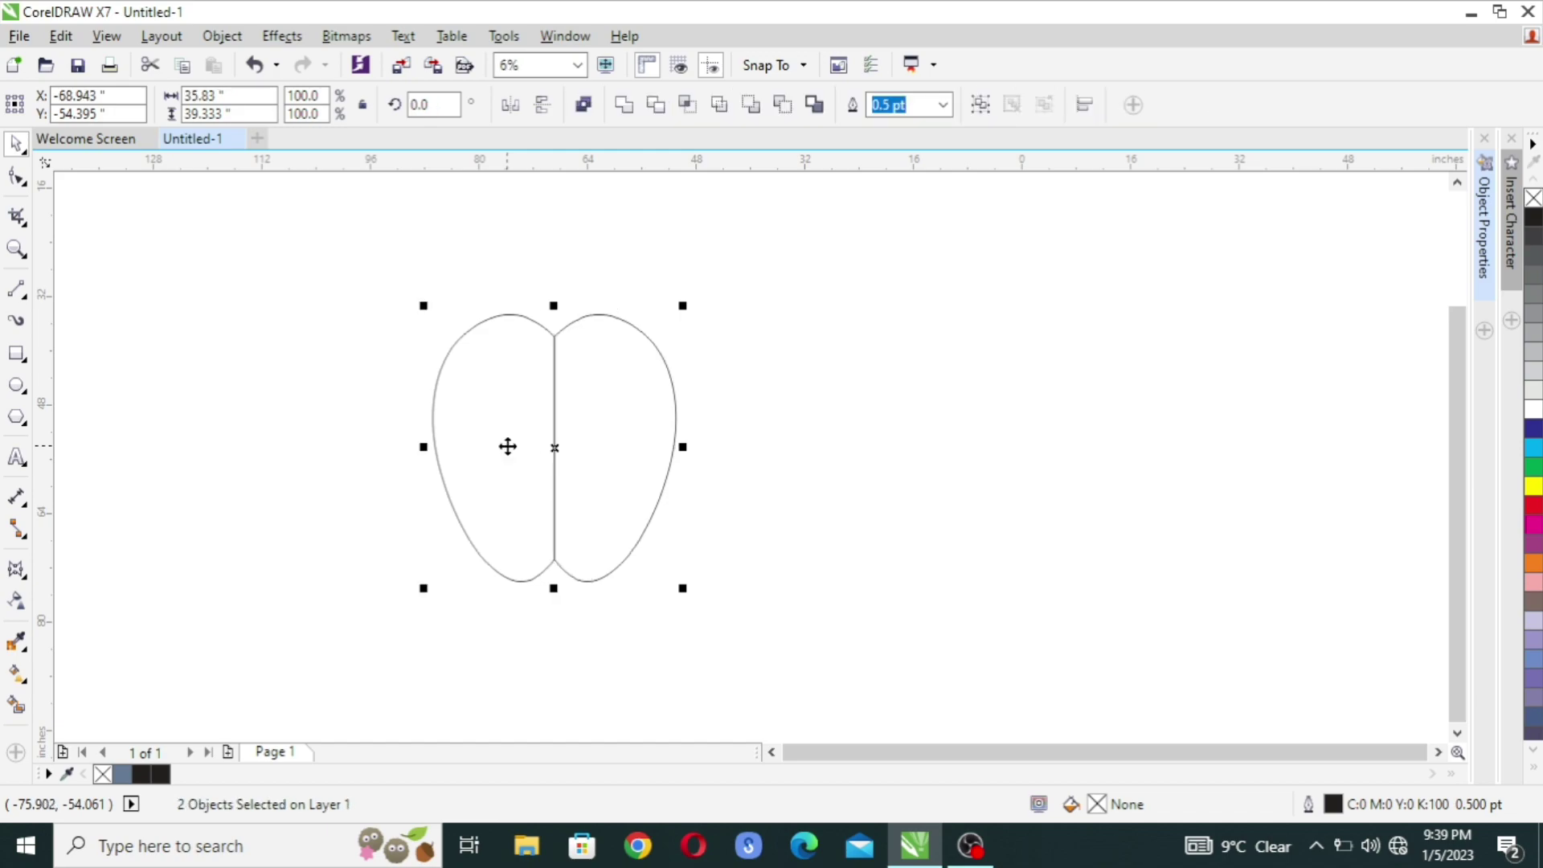
scroll(651, 444, up, 1)
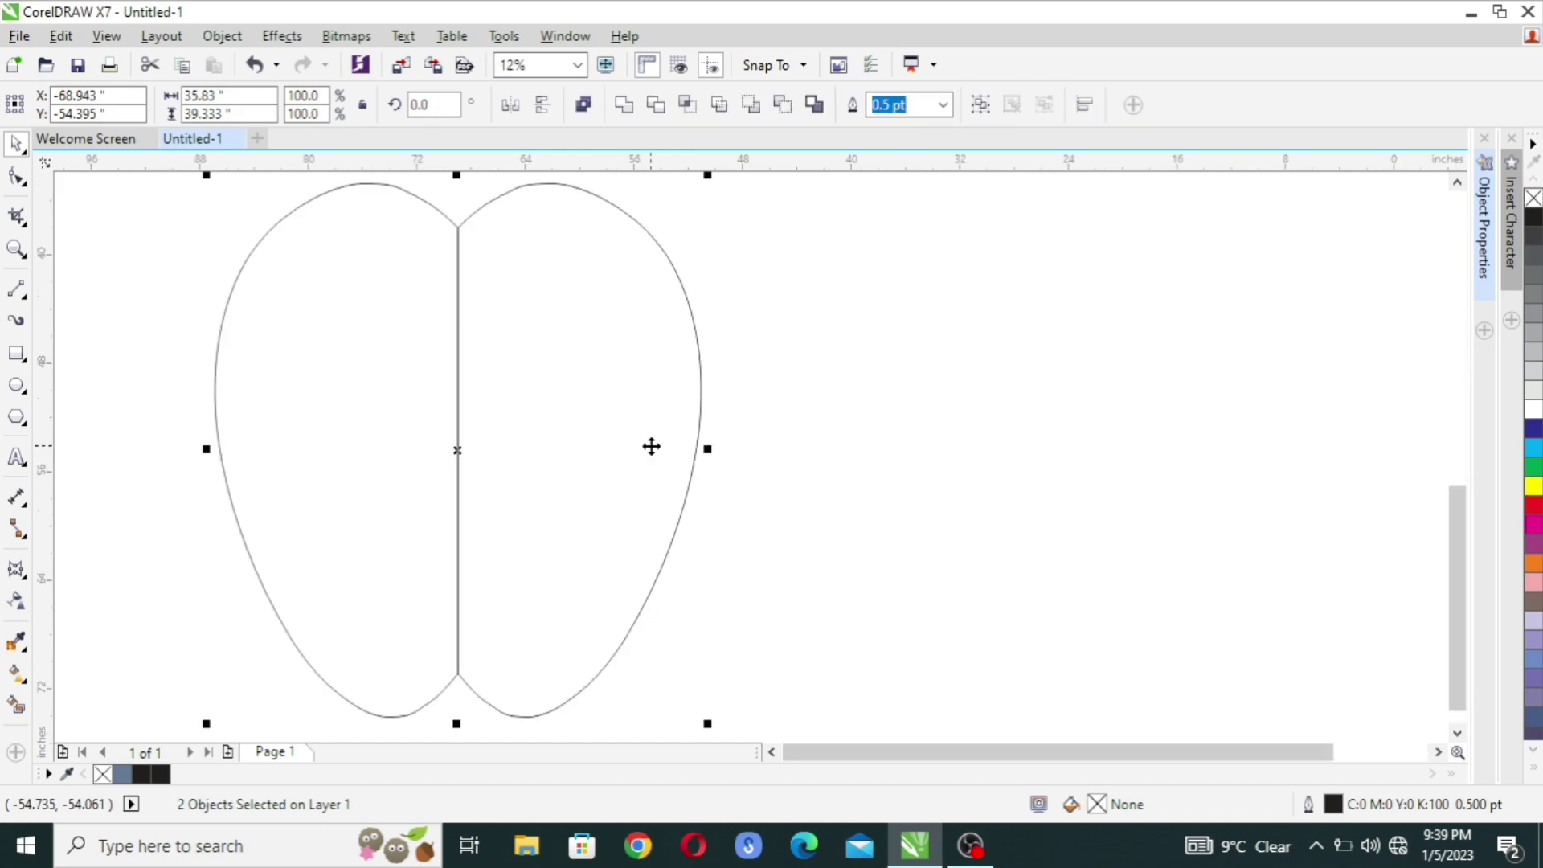
click(625, 105)
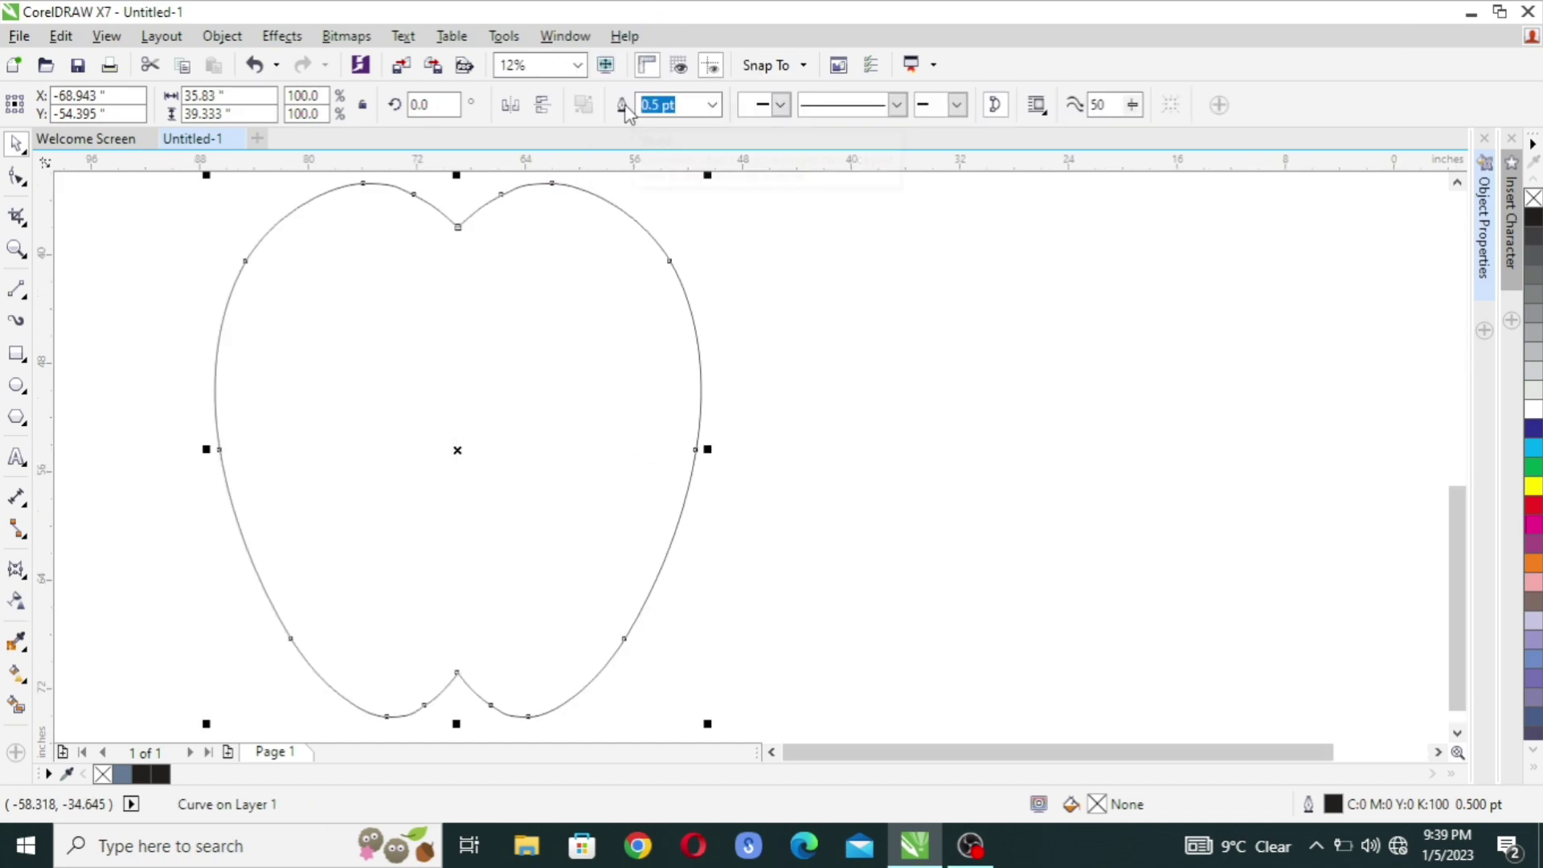
- Delete the two extra nodes on either side of the outline's top notch to smooth its curves
scroll(552, 357, down, 1)
scroll(561, 283, up, 3)
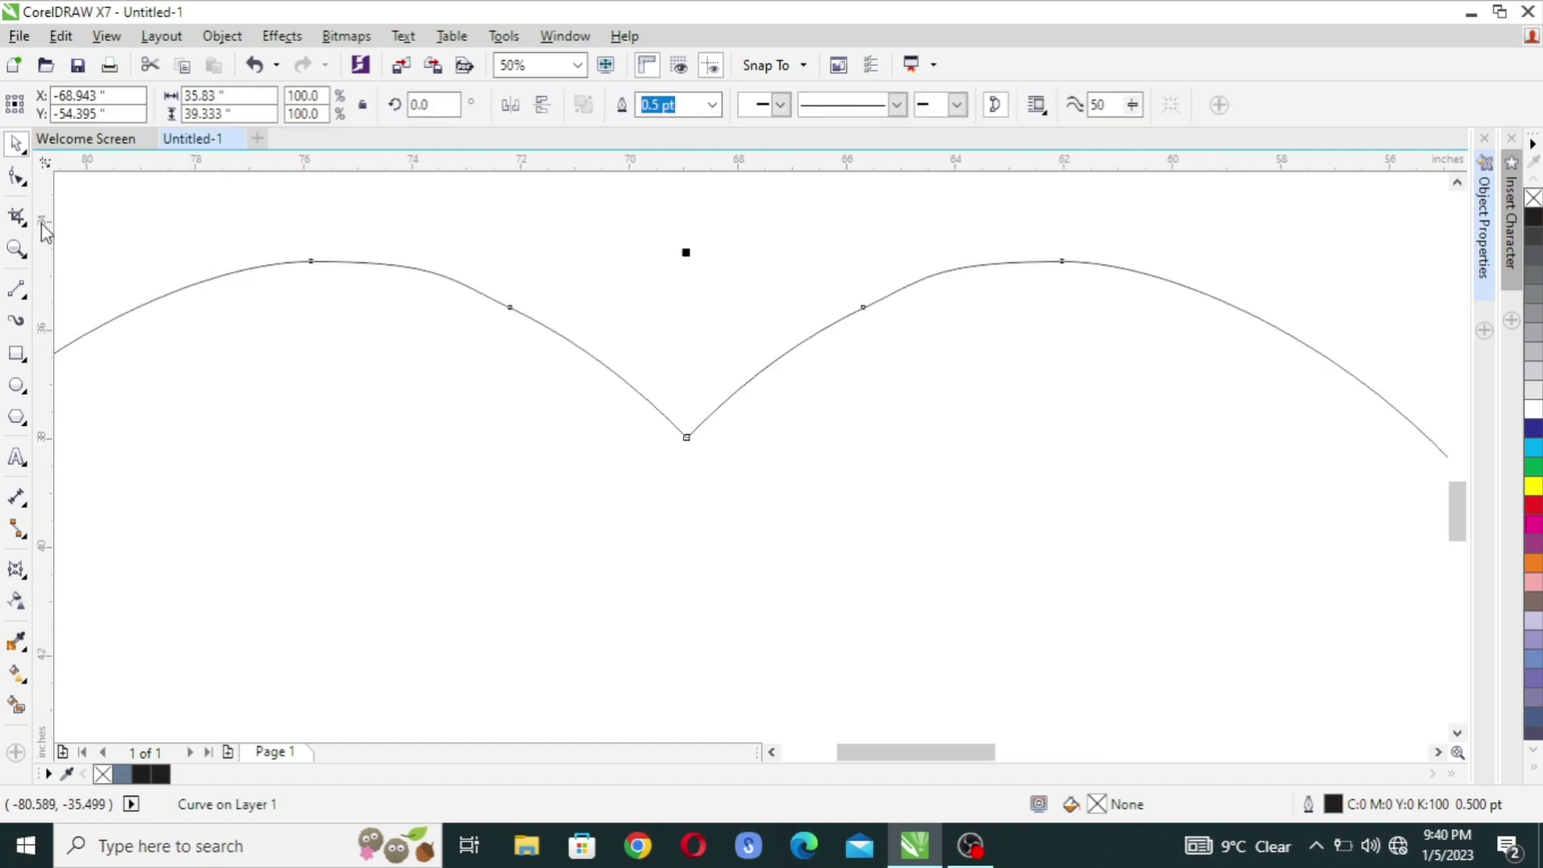
click(22, 182)
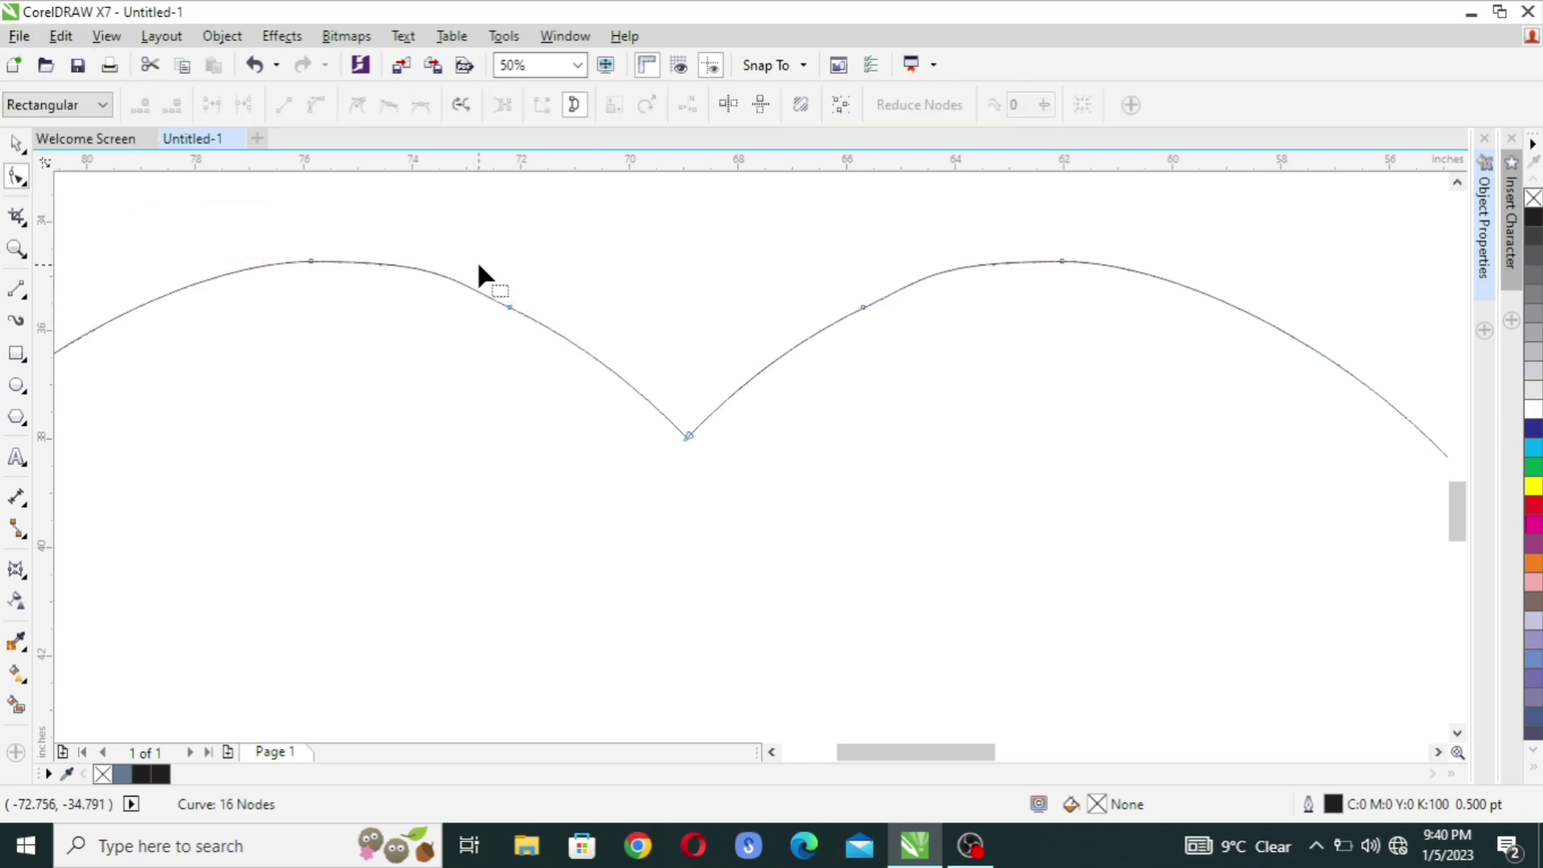
drag(465, 248, 907, 359)
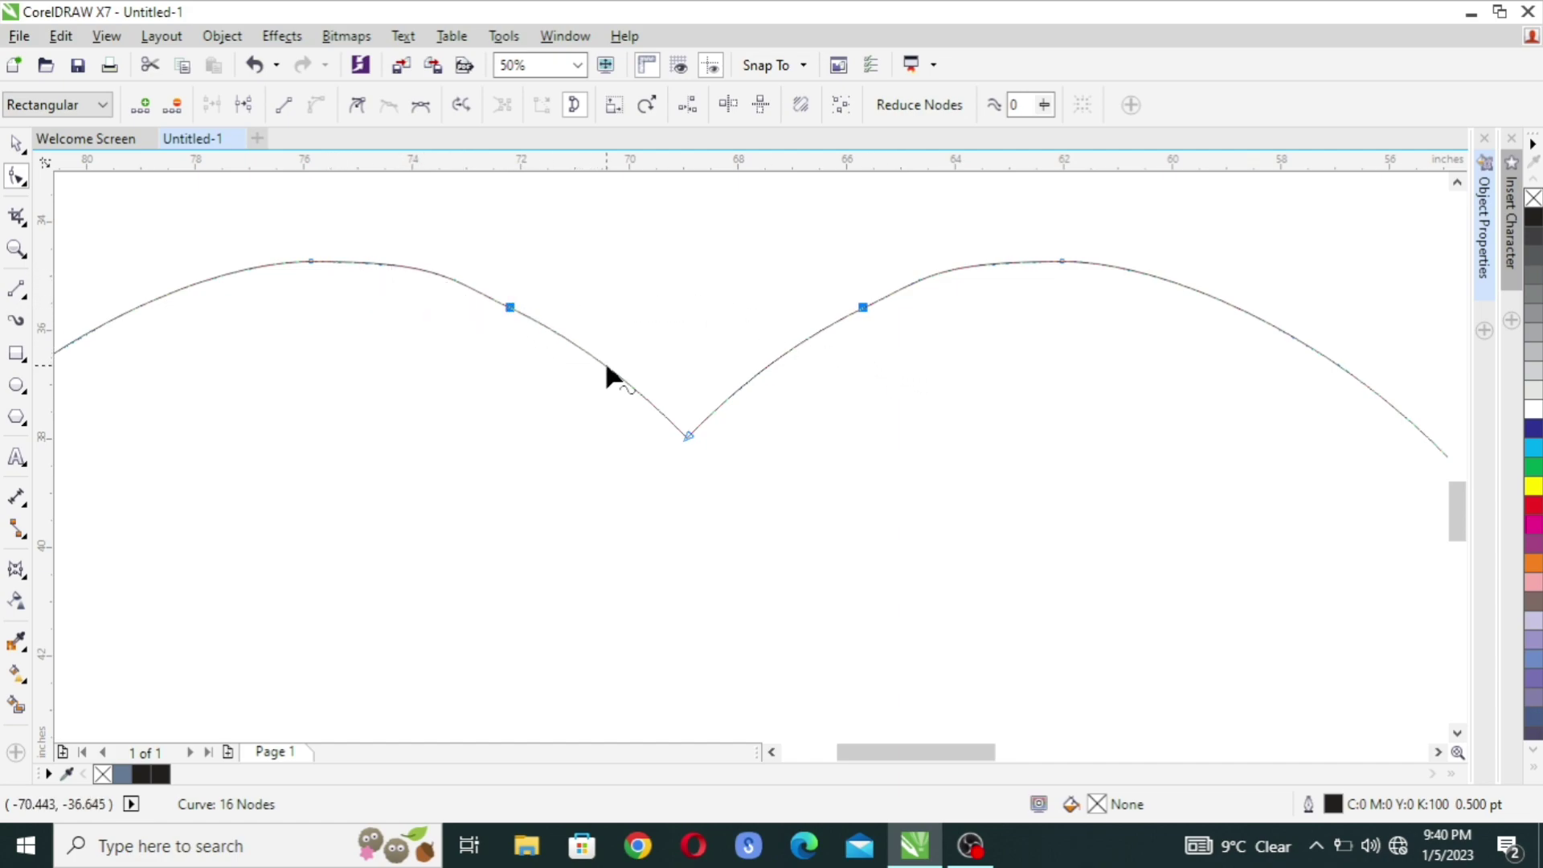
key(Delete)
- Delete the two extra nodes on either side of the outline's bottom notch
scroll(638, 265, down, 2)
scroll(638, 257, down, 1)
scroll(659, 514, up, 3)
scroll(582, 481, up, 3)
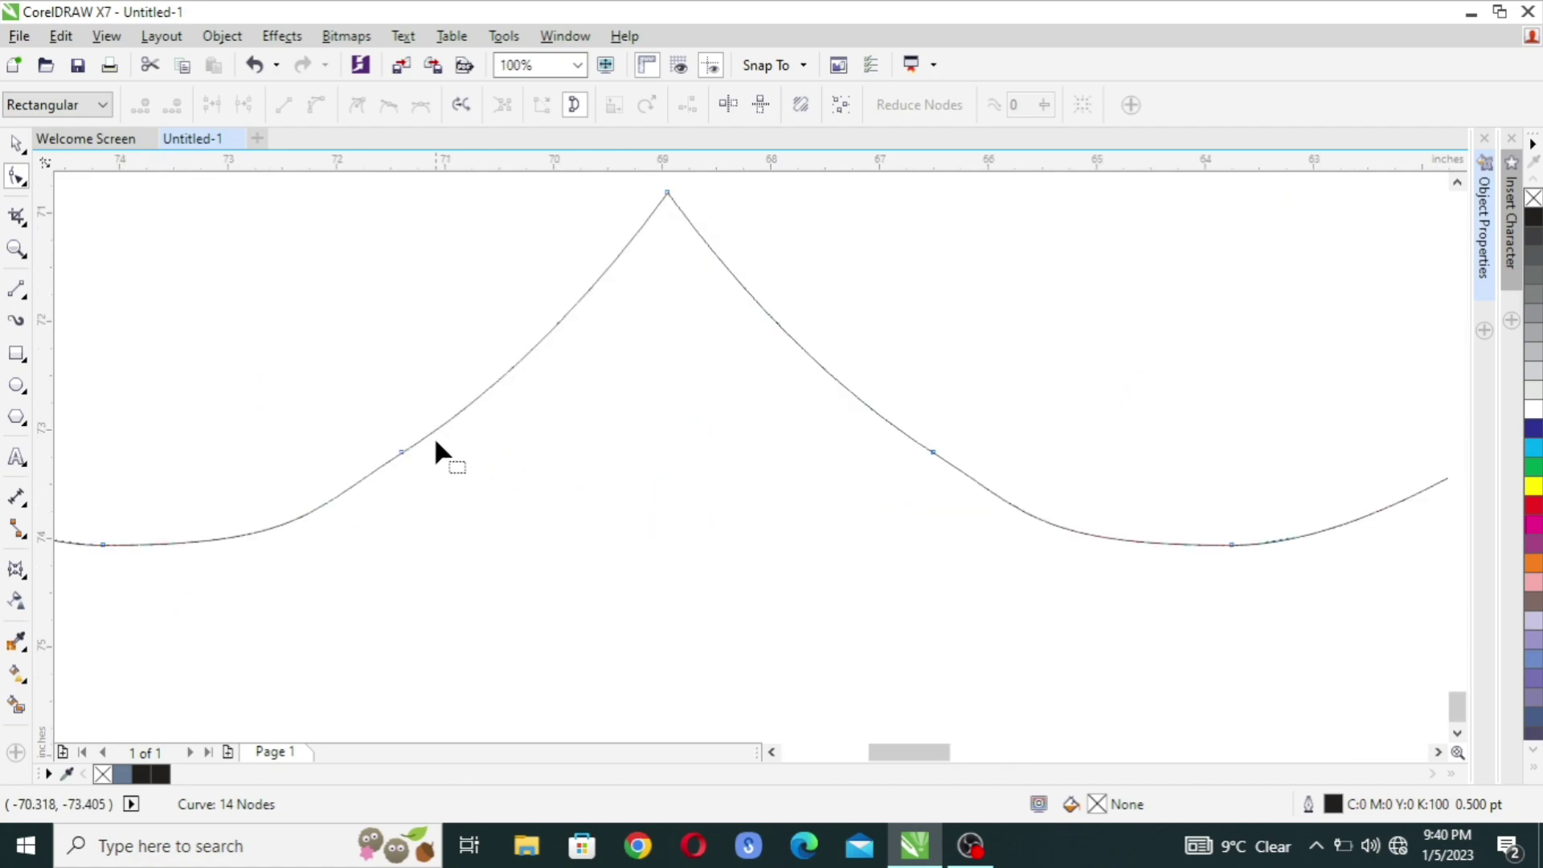
drag(335, 376, 949, 511)
key(Delete)
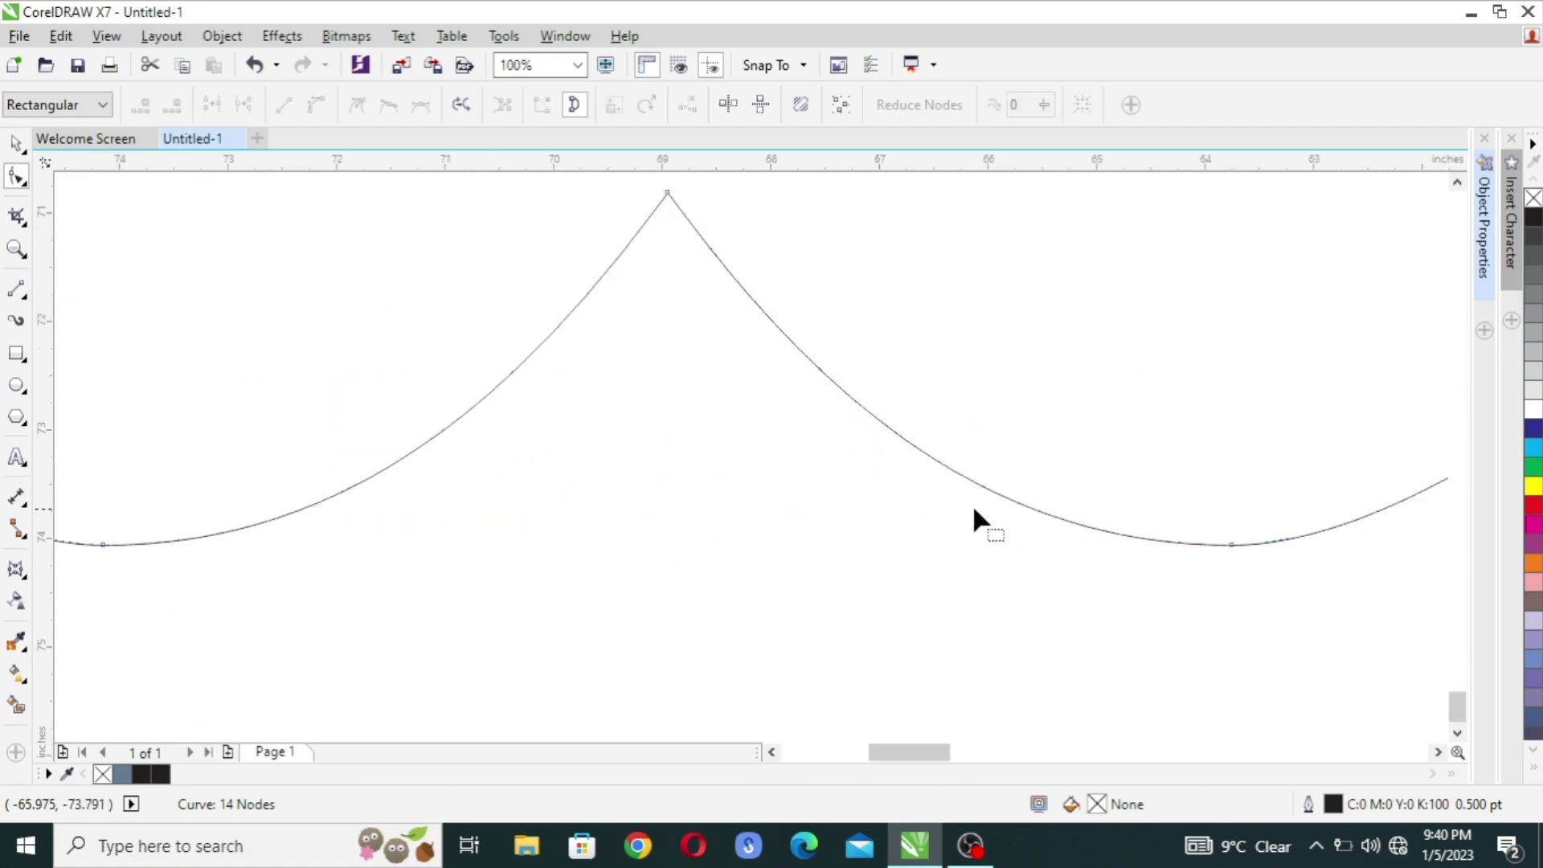
scroll(517, 533, down, 4)
- Squash the outline from its top edge to a height of about 35.3 inches and fill it with black
key(space)
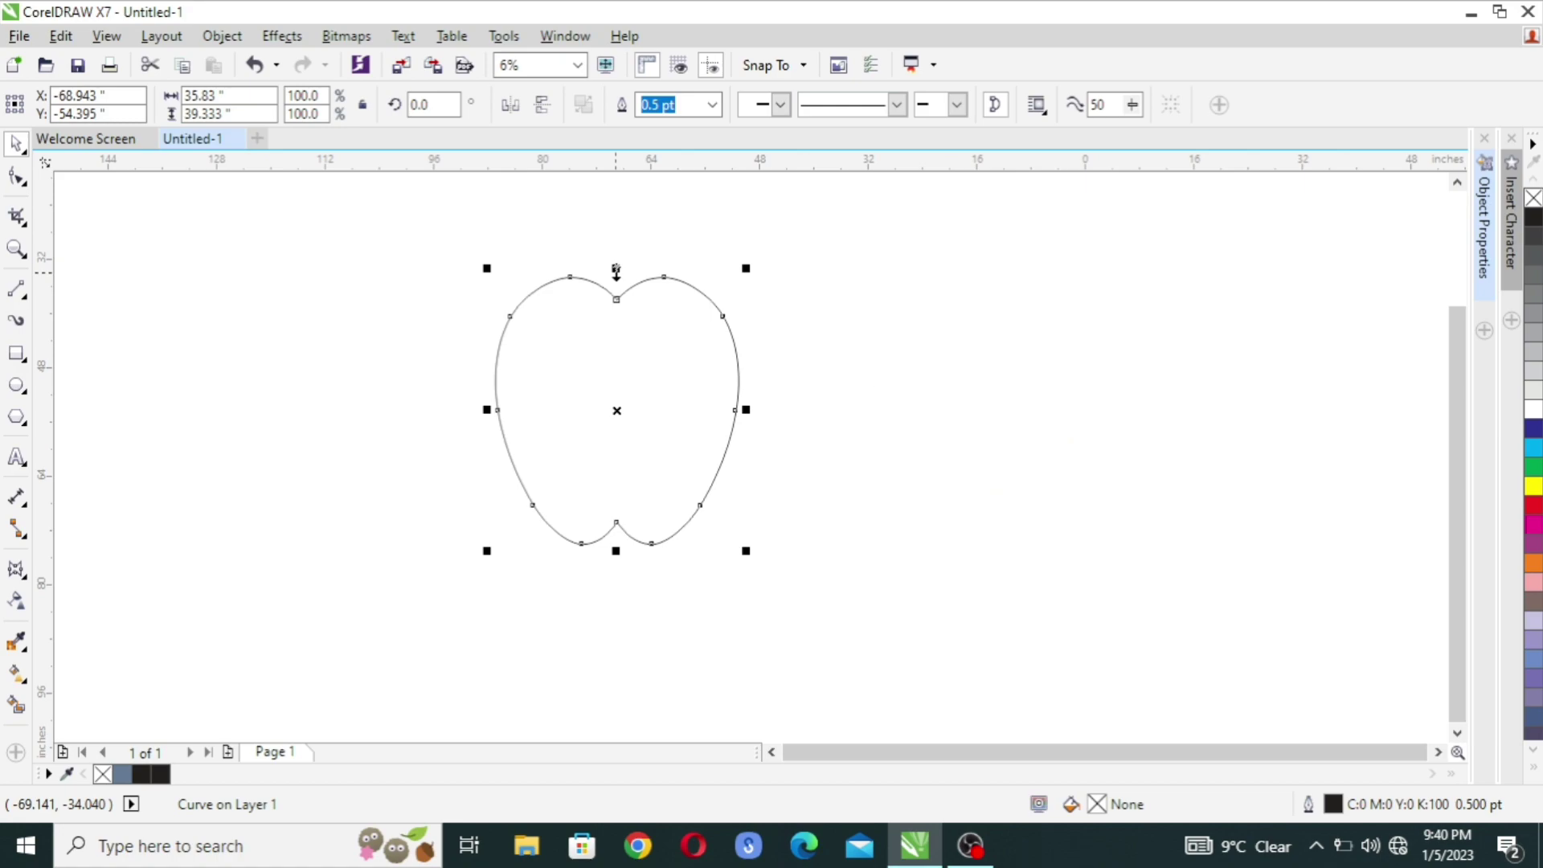
drag(616, 268, 616, 297)
scroll(702, 388, up, 2)
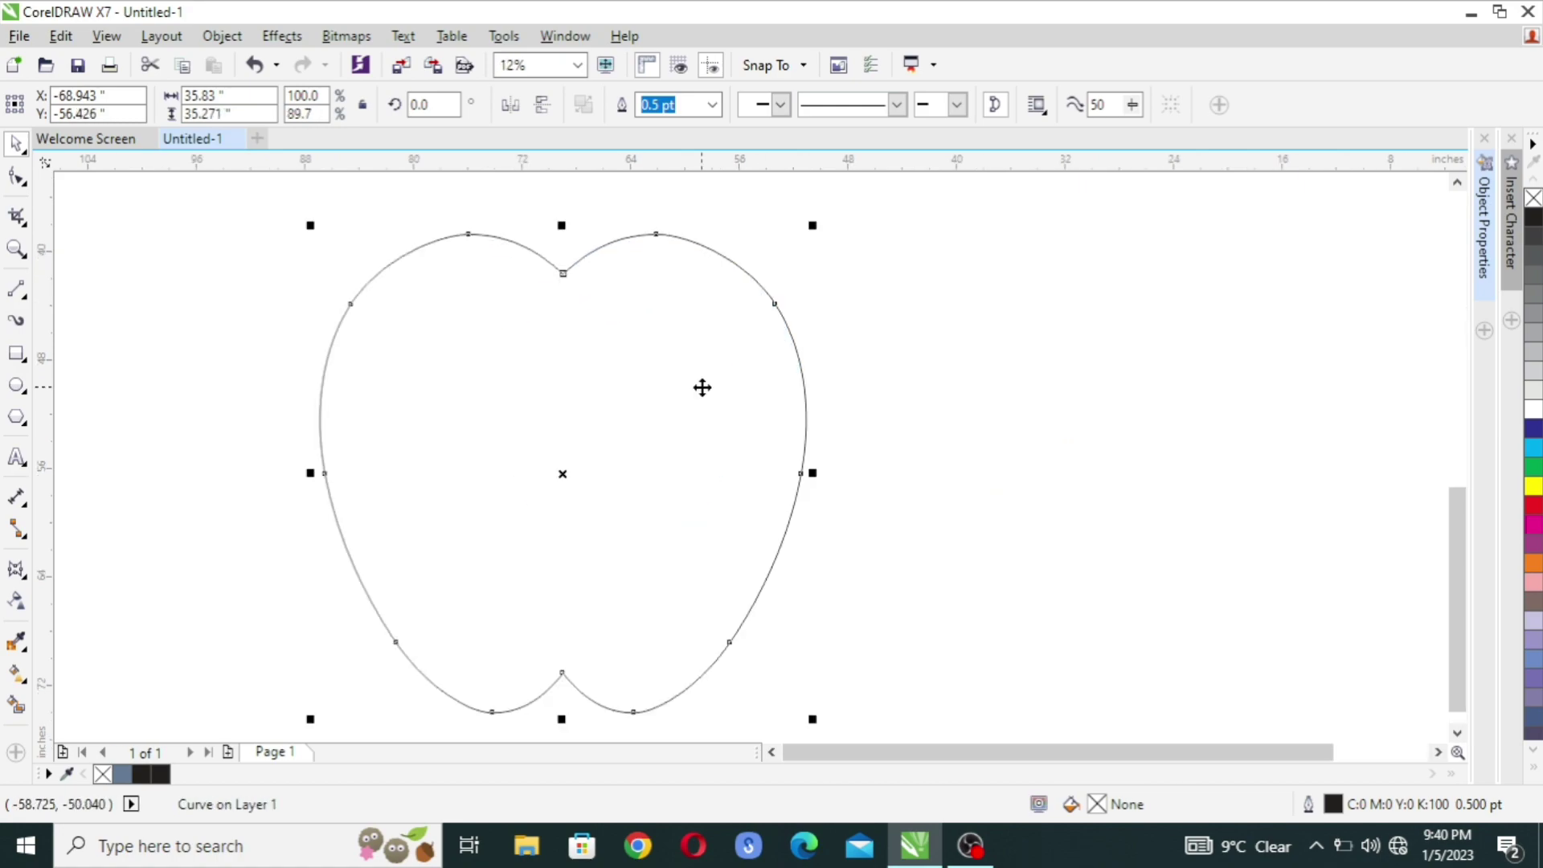
click(958, 380)
click(798, 412)
scroll(658, 418, down, 2)
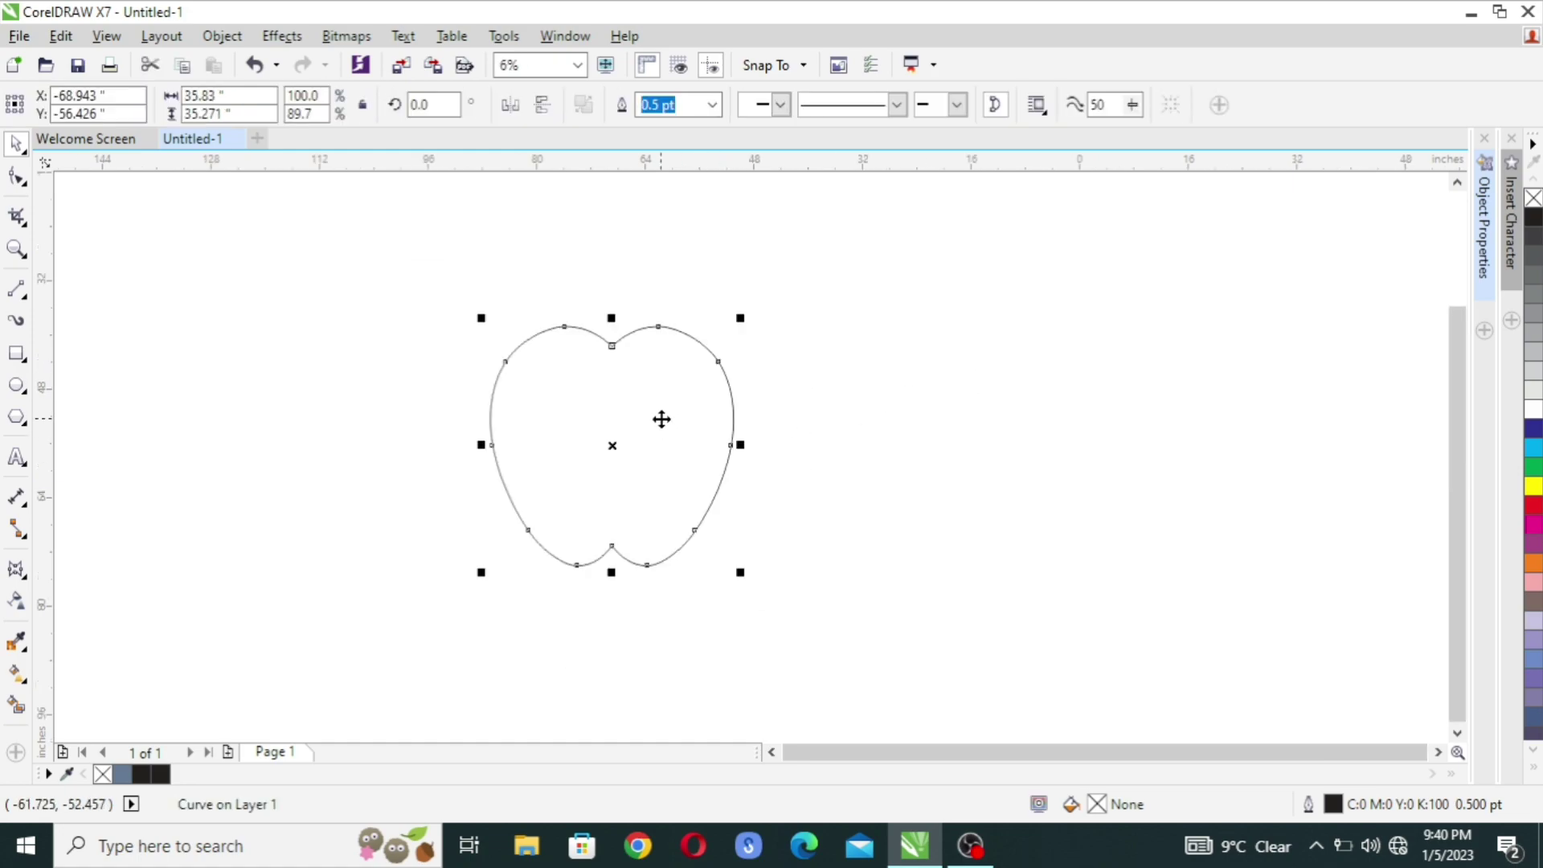
click(1532, 217)
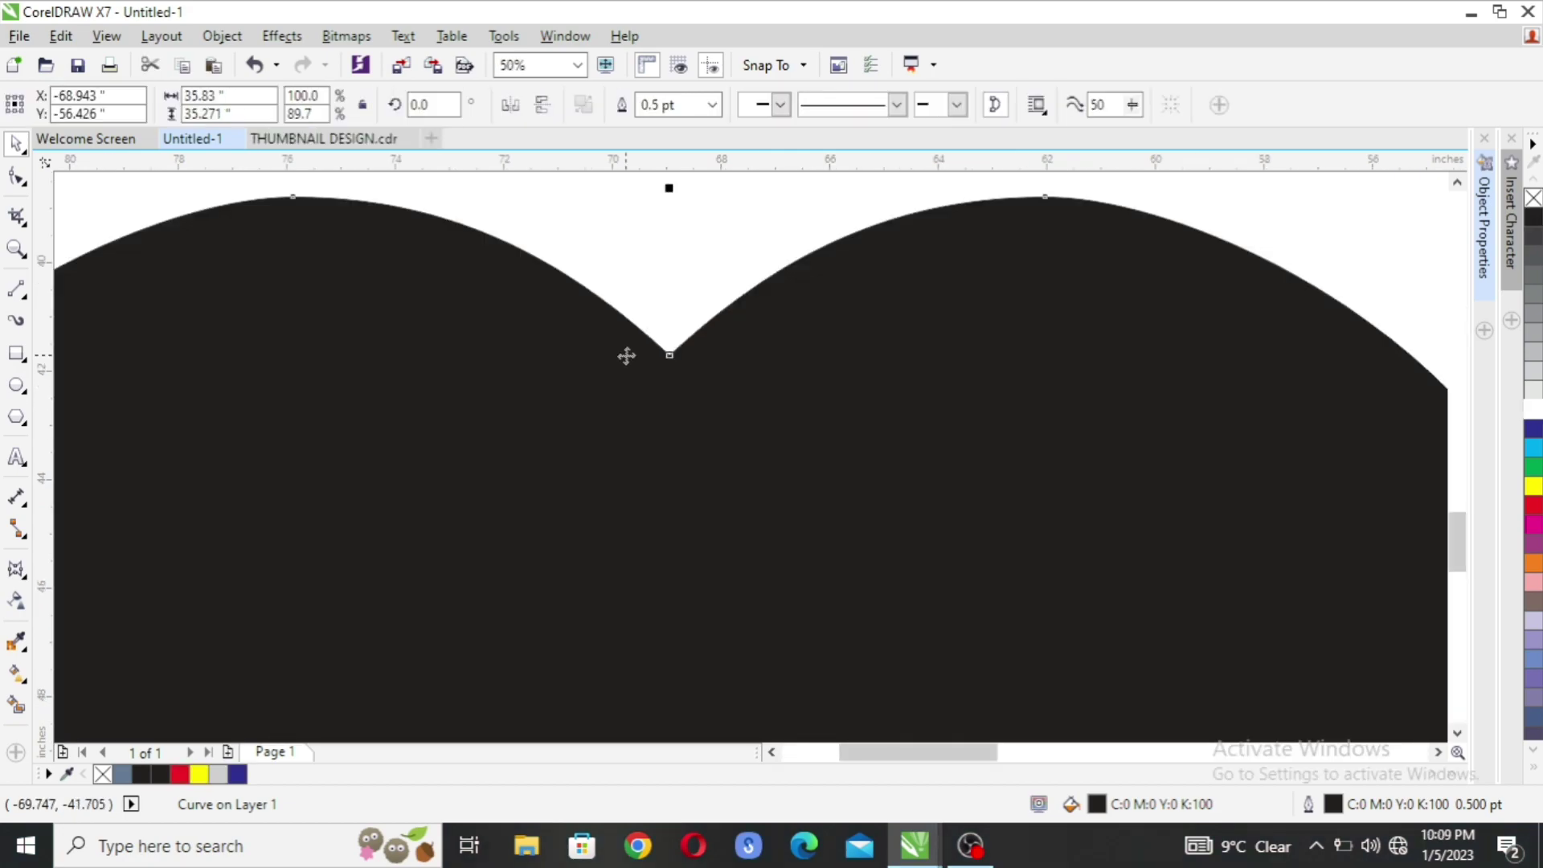
- Round the apple's top notch by converting its corner node to a symmetrical node
click(16, 177)
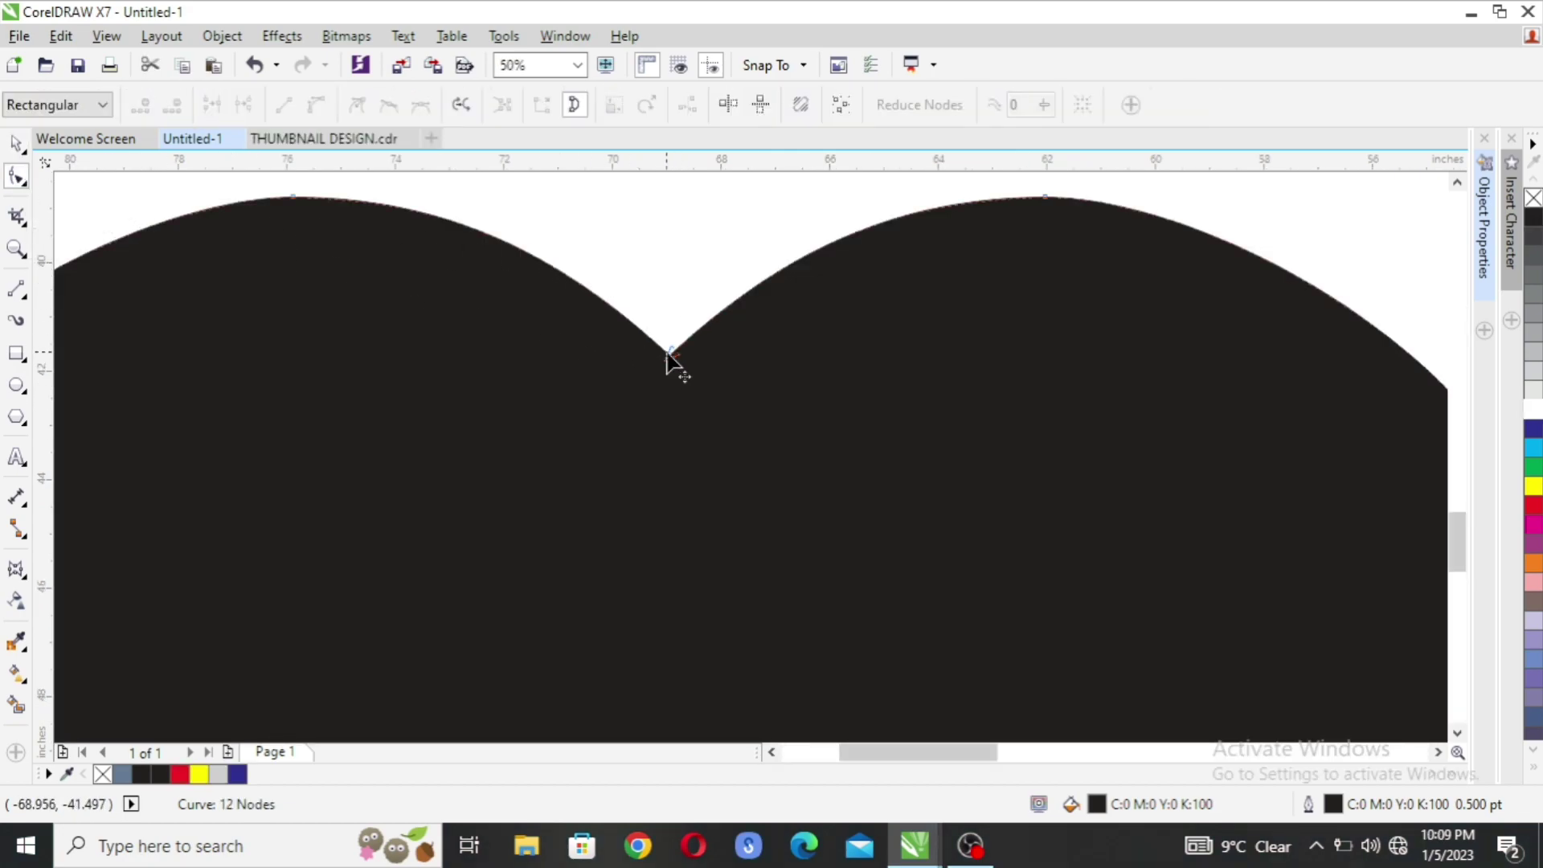
scroll(665, 362, up, 2)
scroll(675, 354, up, 1)
scroll(691, 366, down, 2)
click(578, 288)
scroll(582, 475, down, 2)
scroll(585, 430, up, 1)
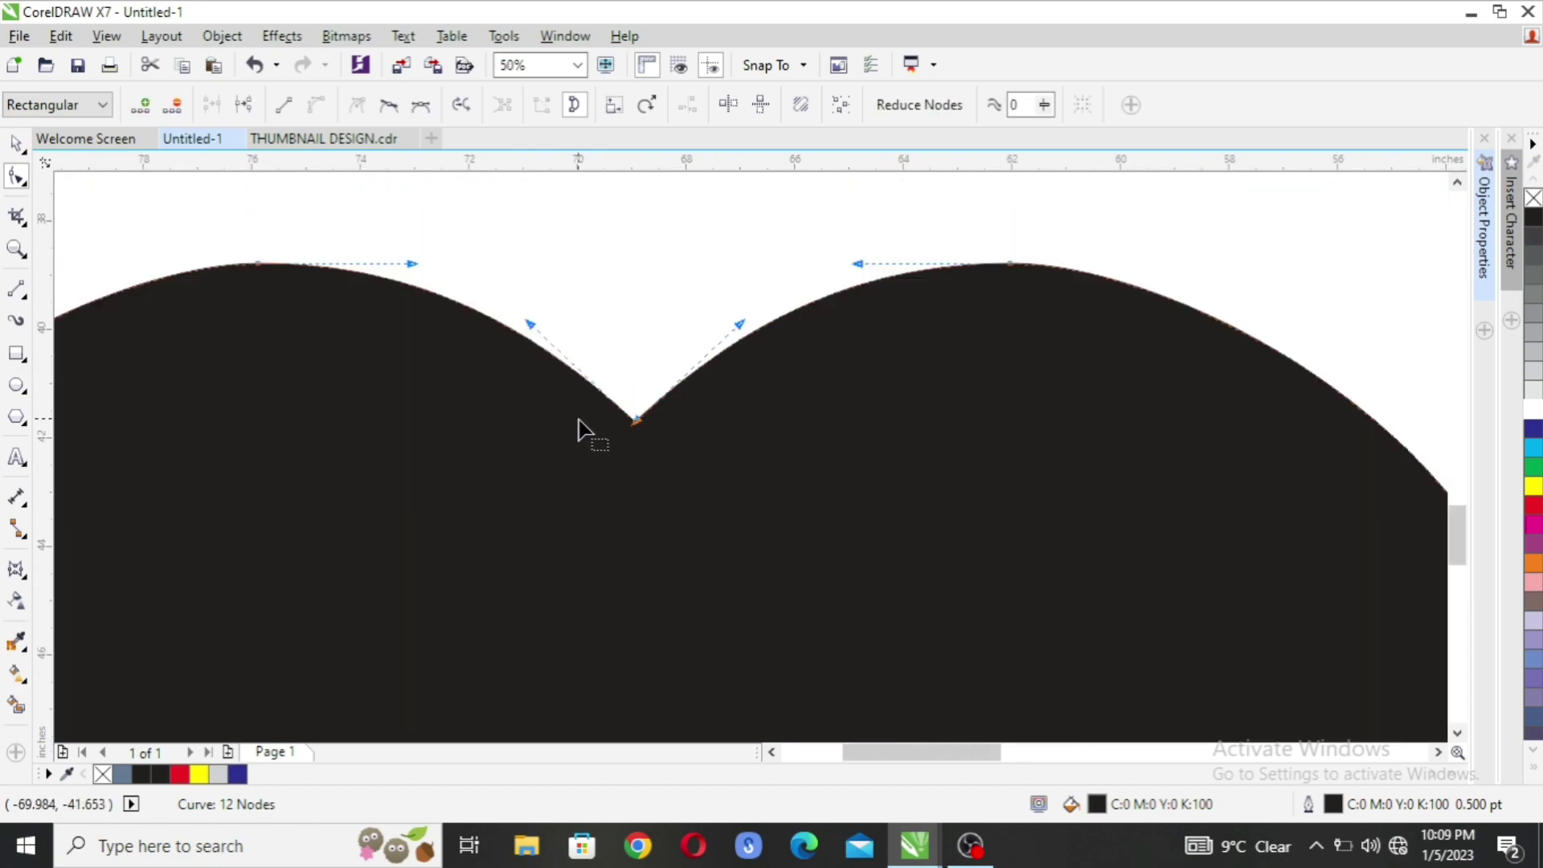
click(421, 106)
- Convert the bottom notch's corner node to a symmetrical node and finish editing the apple's nodes
key(F3)
drag(639, 549, 759, 657)
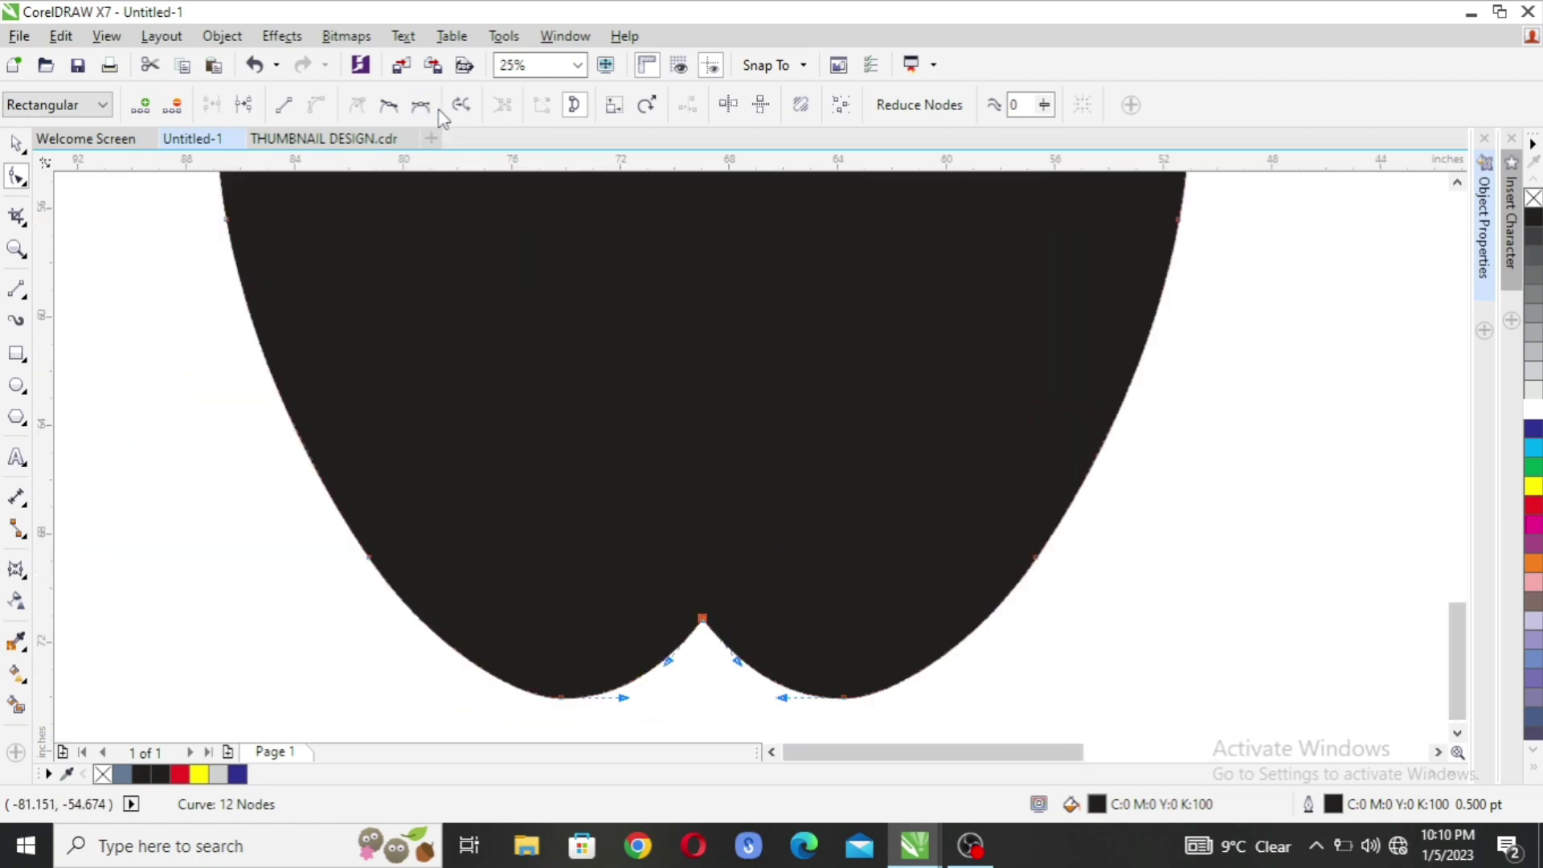
click(420, 107)
key(F3)
key(F3)
key(Escape)
scroll(579, 399, up, 1)
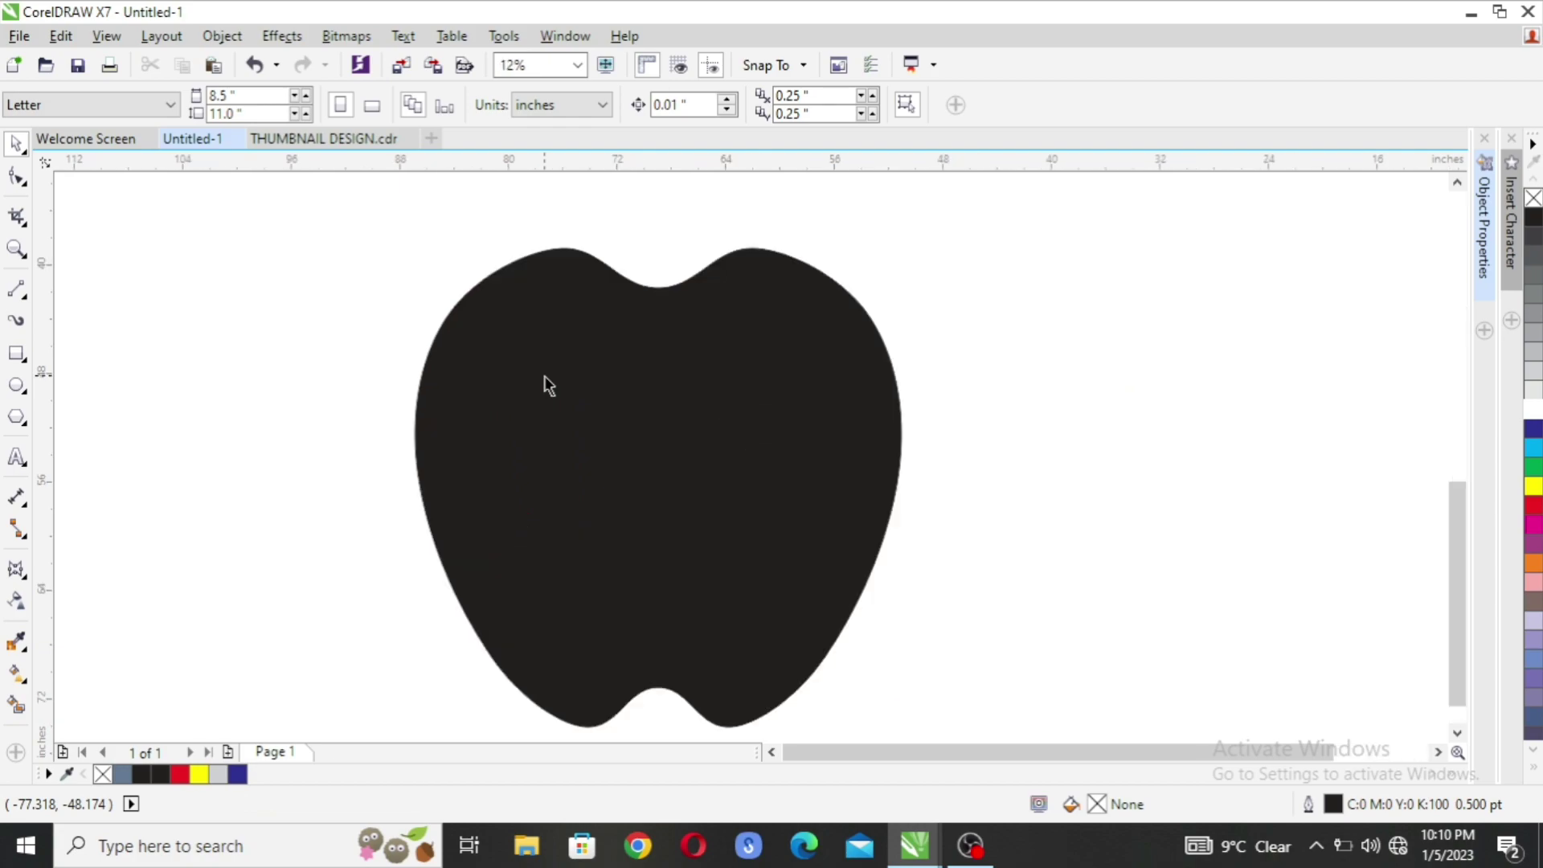
- Draw a circle about 13.9 inches in diameter and place it over the apple's upper right edge
click(16, 385)
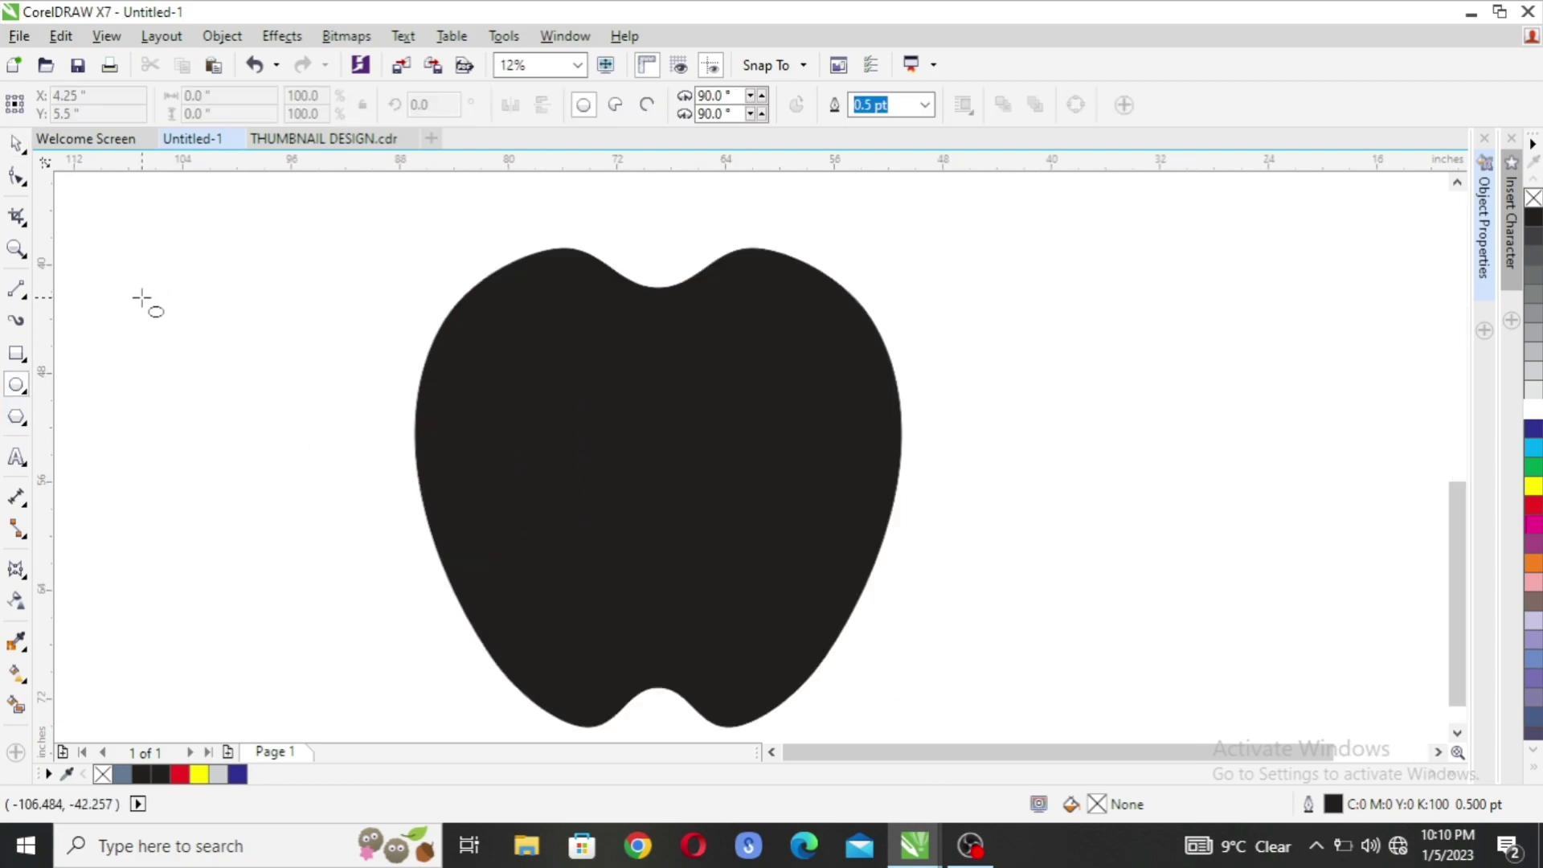
drag(142, 298, 312, 485)
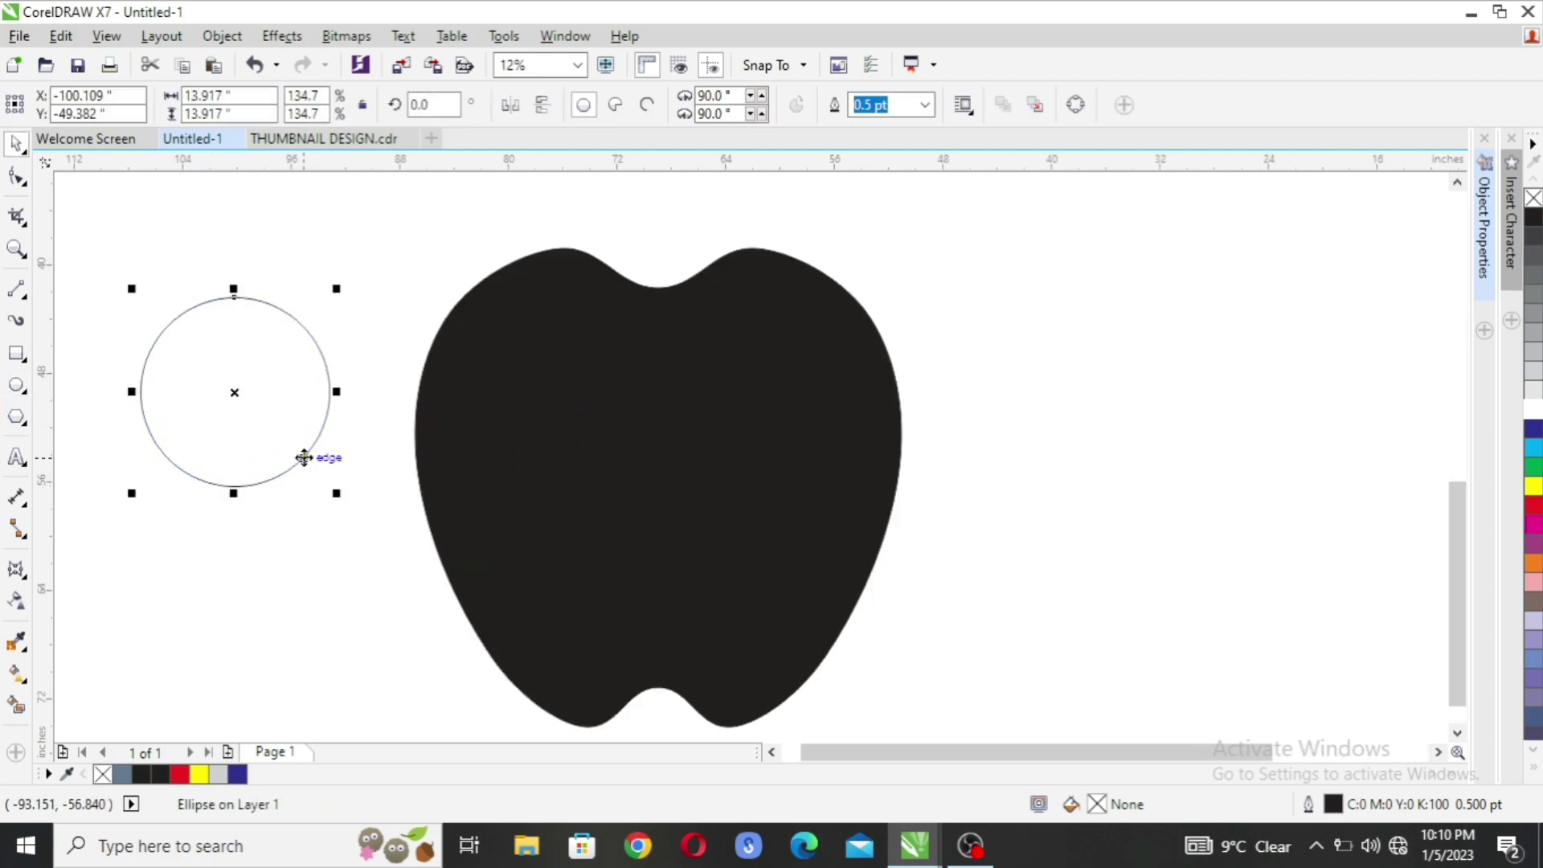
drag(253, 381, 909, 387)
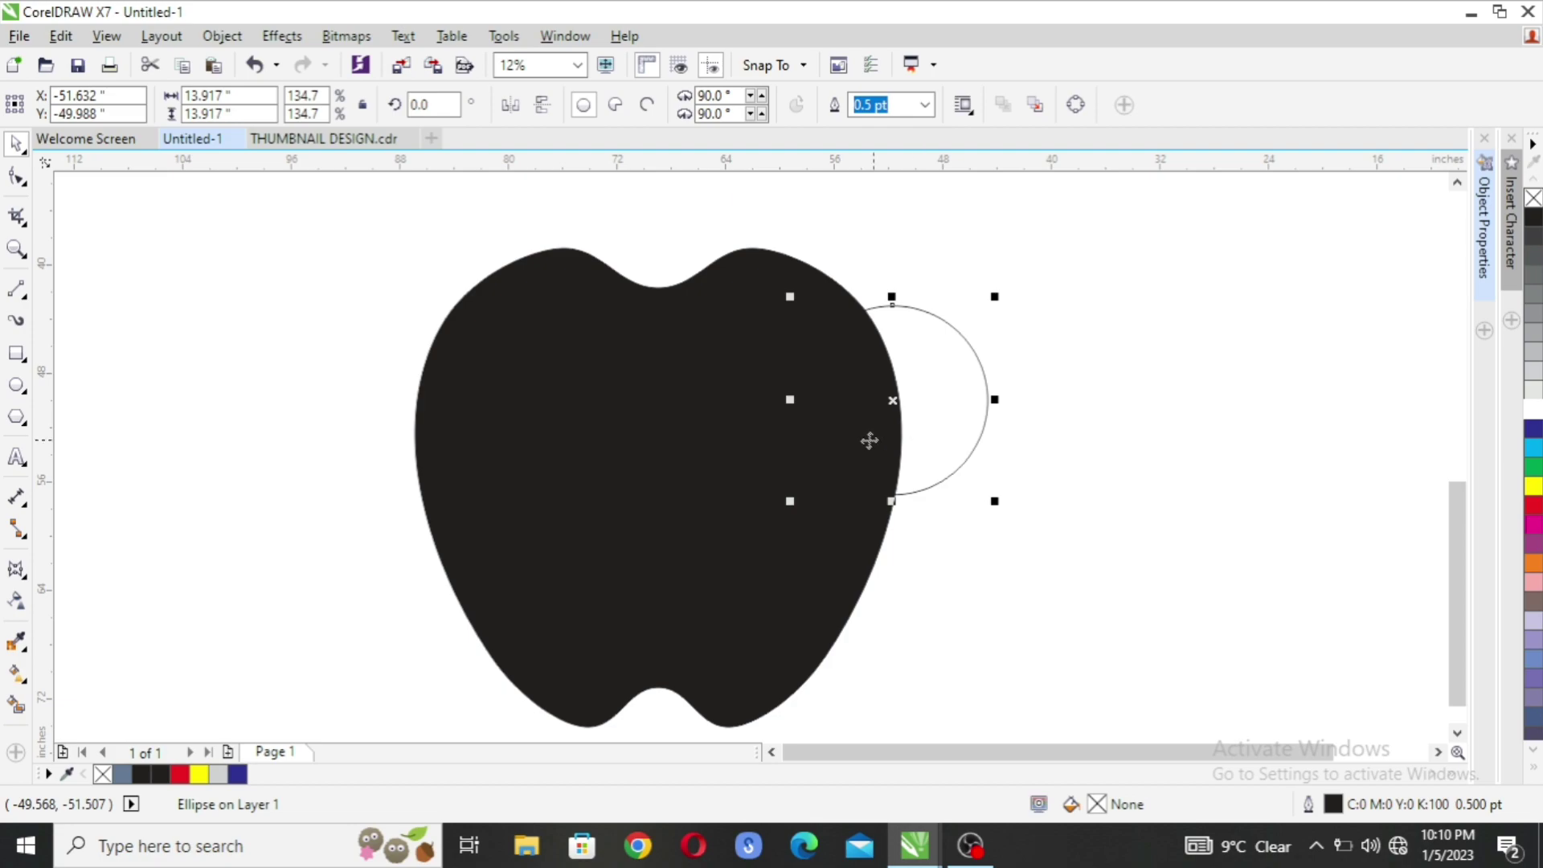
- Trim the apple with the overlapping circle to cut out a bite, and delete the circle
shift+click(606, 413)
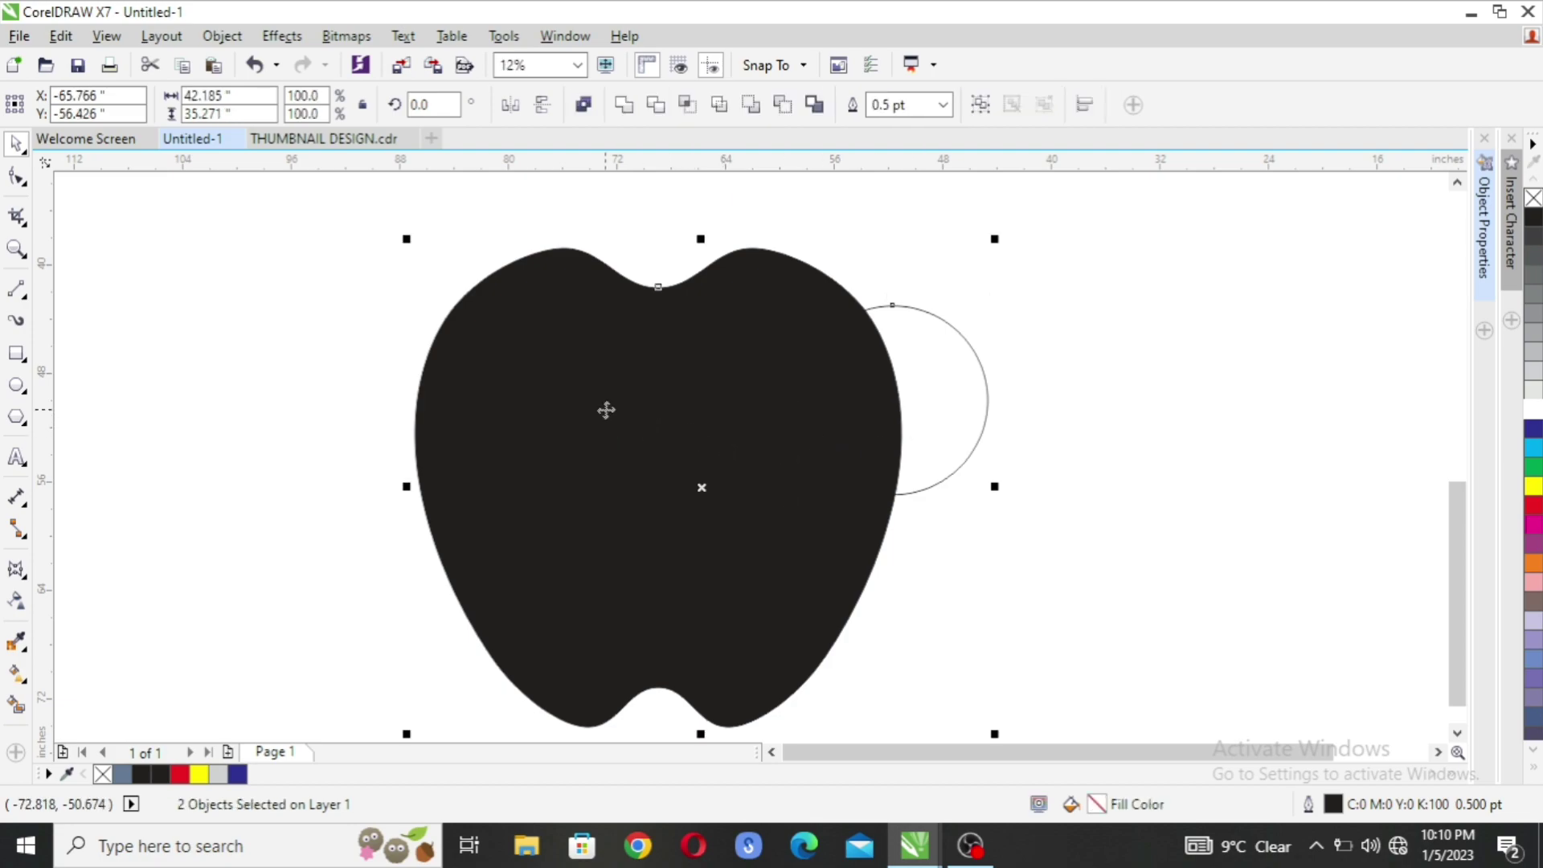
click(661, 117)
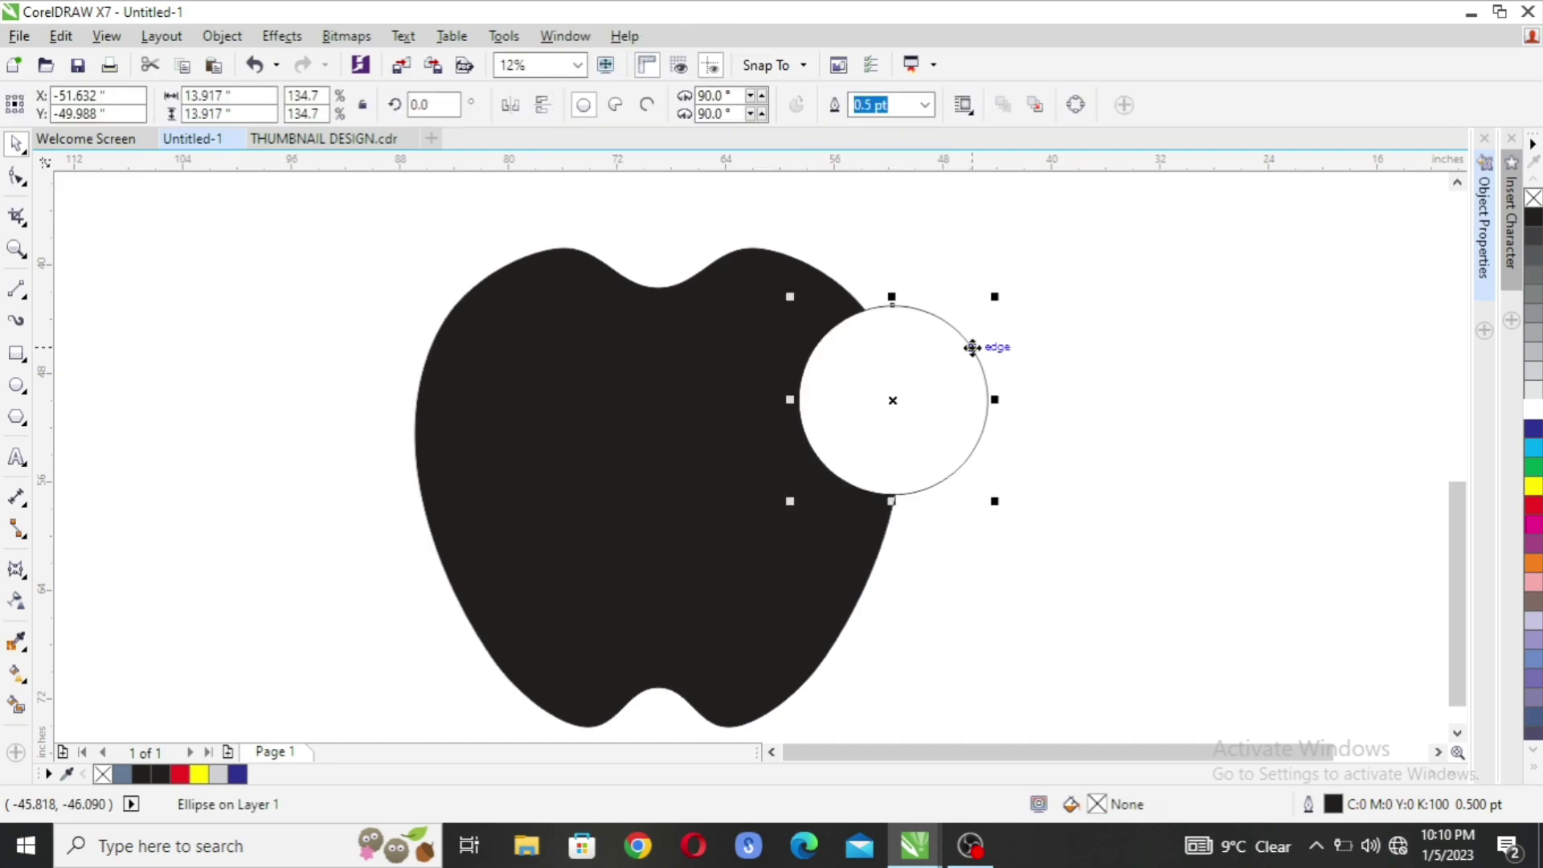
key(Delete)
scroll(724, 450, down, 2)
scroll(651, 498, up, 2)
- Draw a circle 12 inches in diameter in the empty area left of the apple
key(F7)
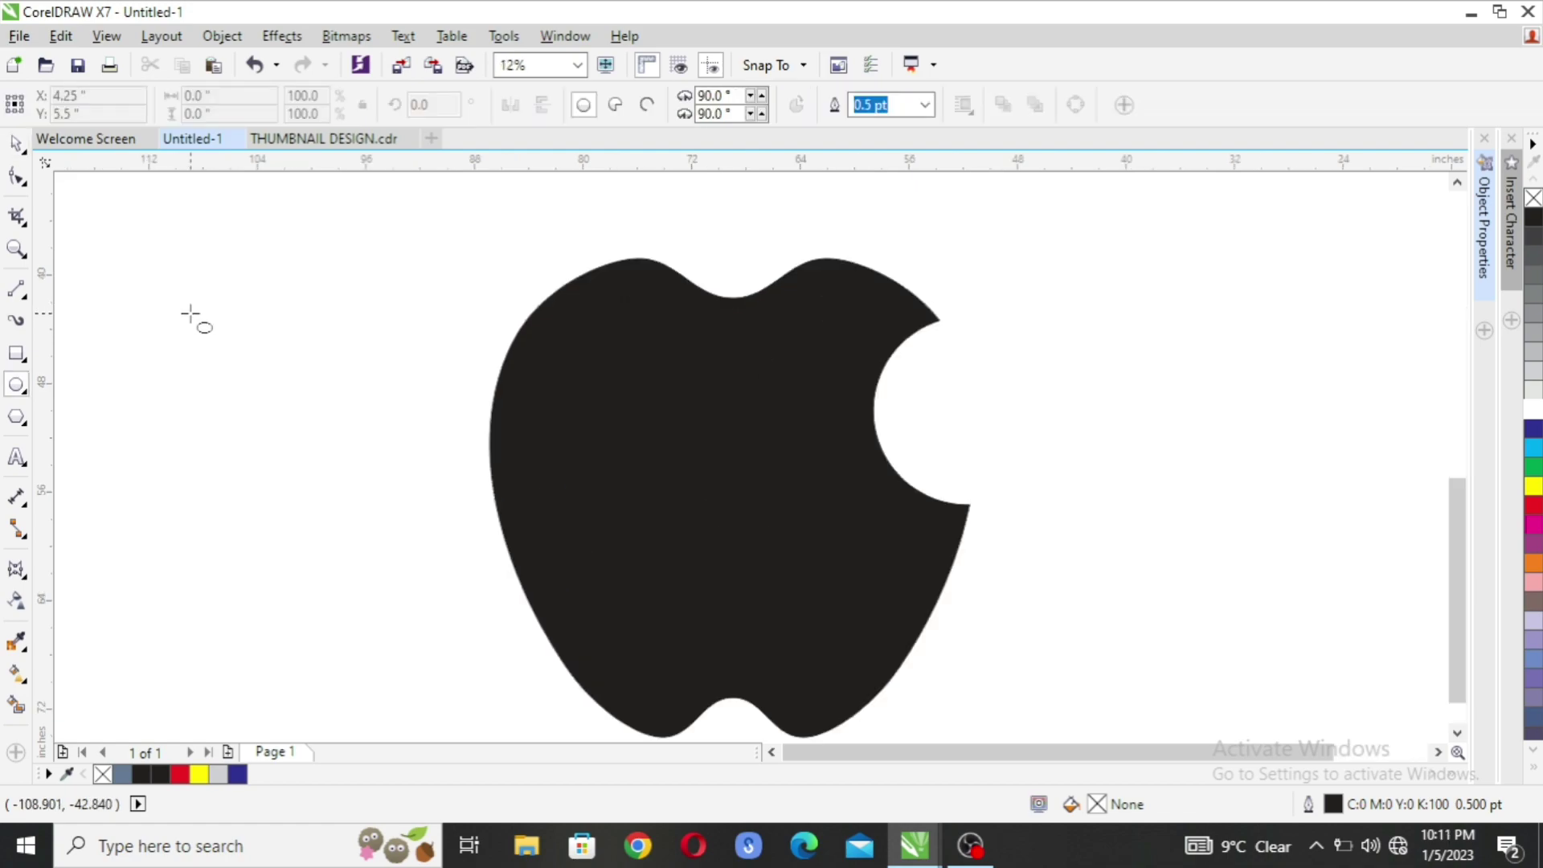
drag(134, 277, 234, 436)
key(space)
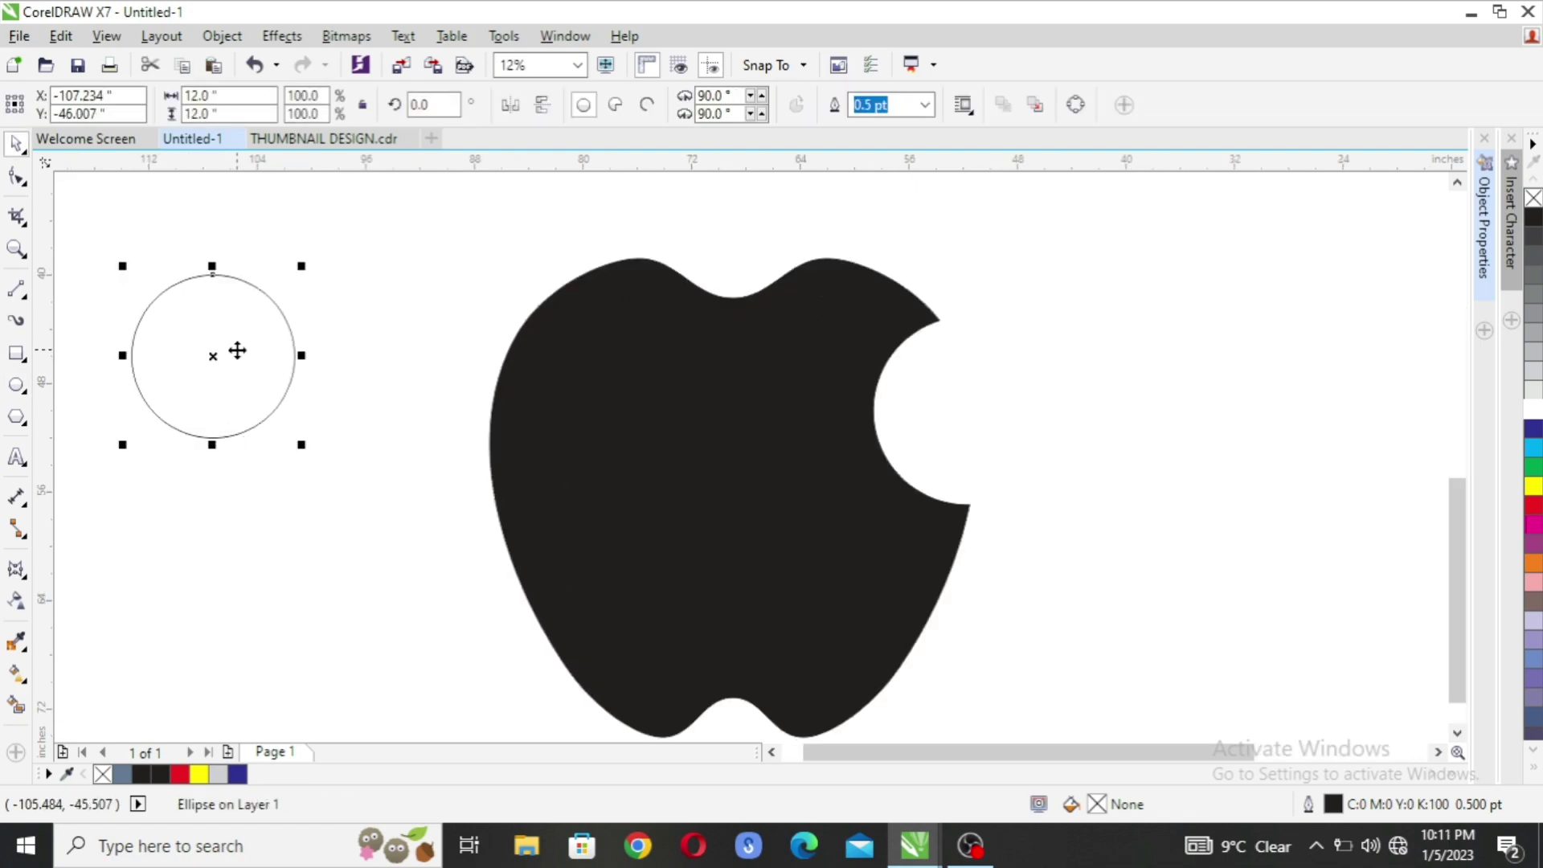
- Duplicate the 12-inch circle with 0.25-inch offsets and place the copy about 7.4 inches to its right, level with and overlapping the original
key(ctrl+d)
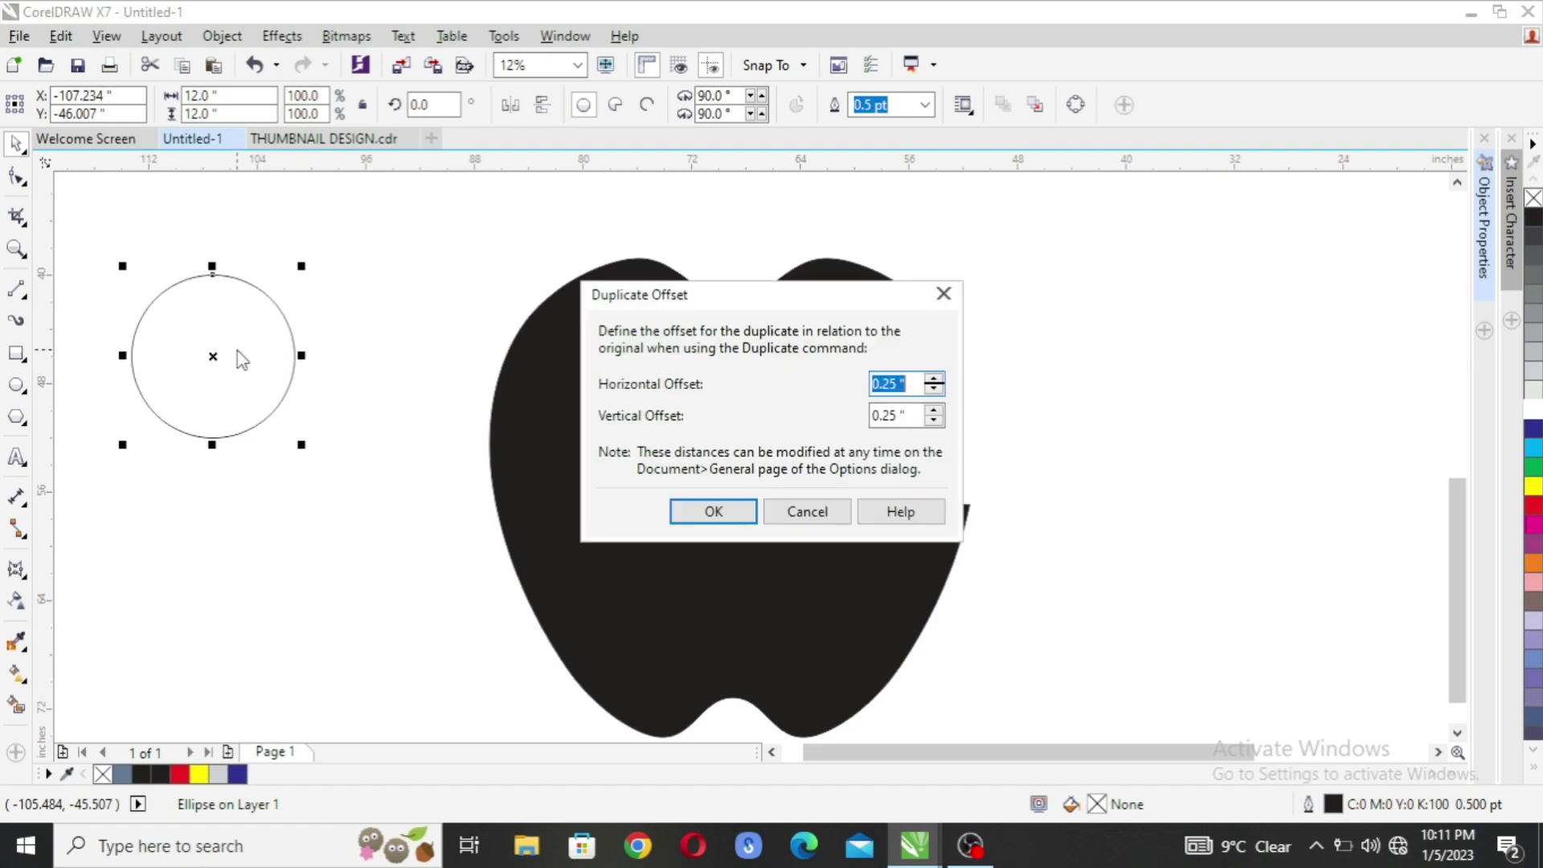
click(706, 508)
scroll(272, 327, up, 1)
drag(293, 304, 486, 337)
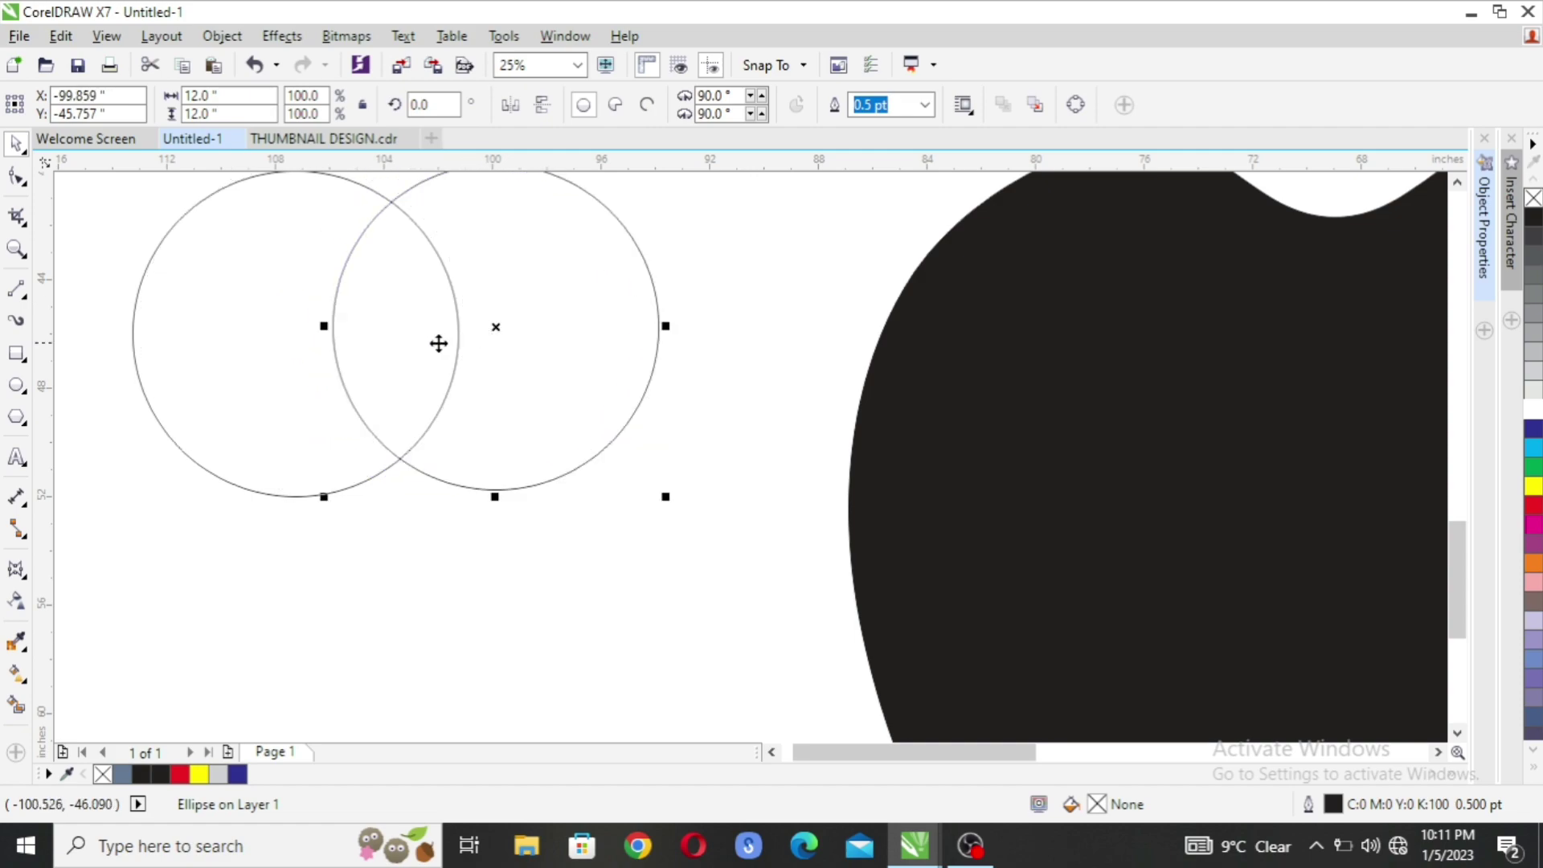
click(256, 340)
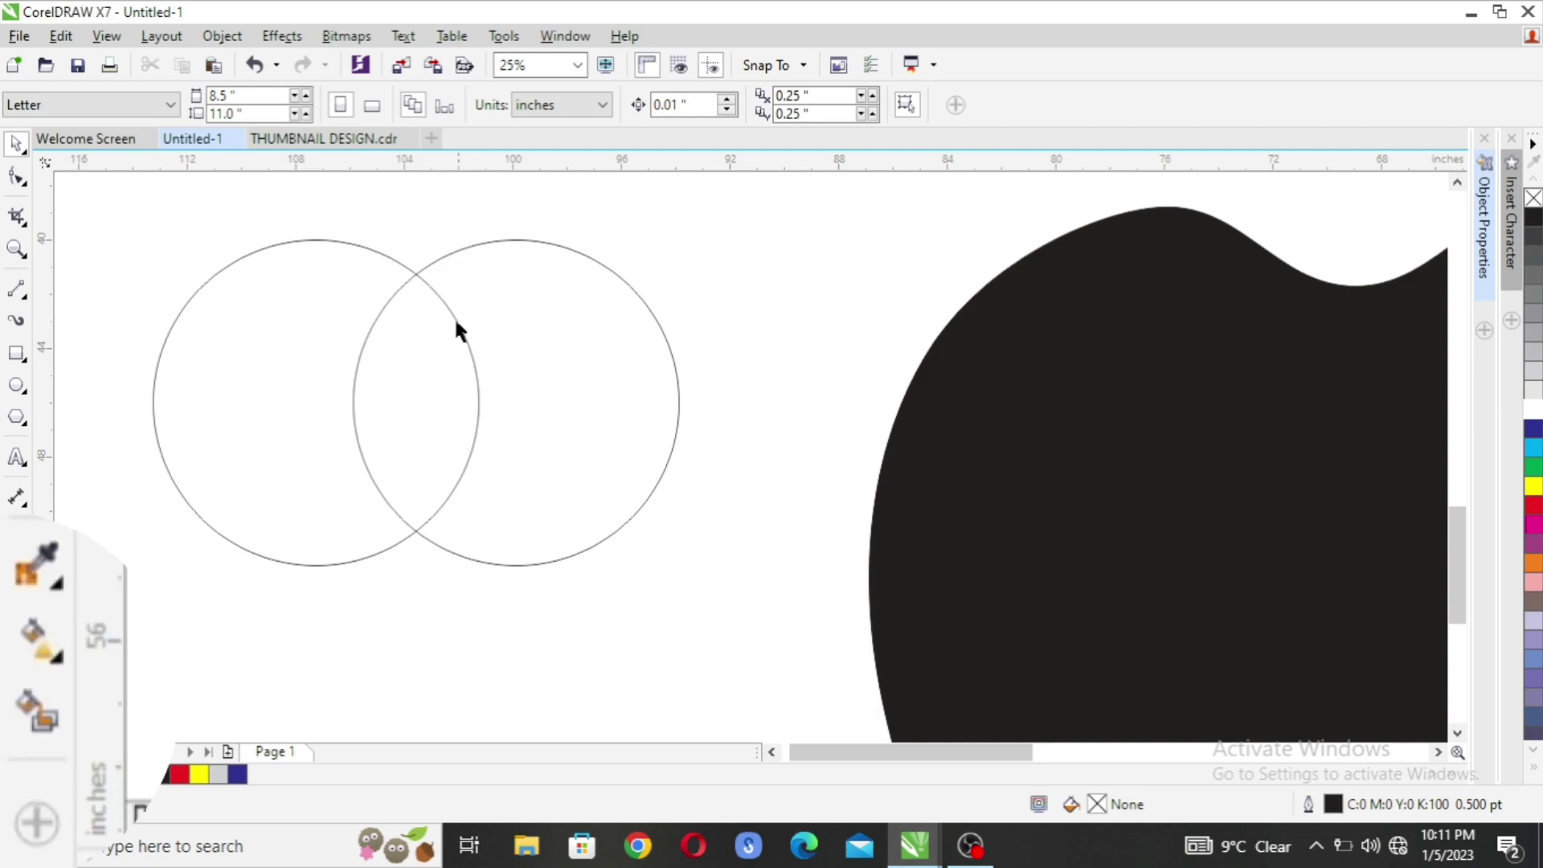
- Create a leaf shape from the circles' overlap with Smart Fill, and delete both circles
click(16, 705)
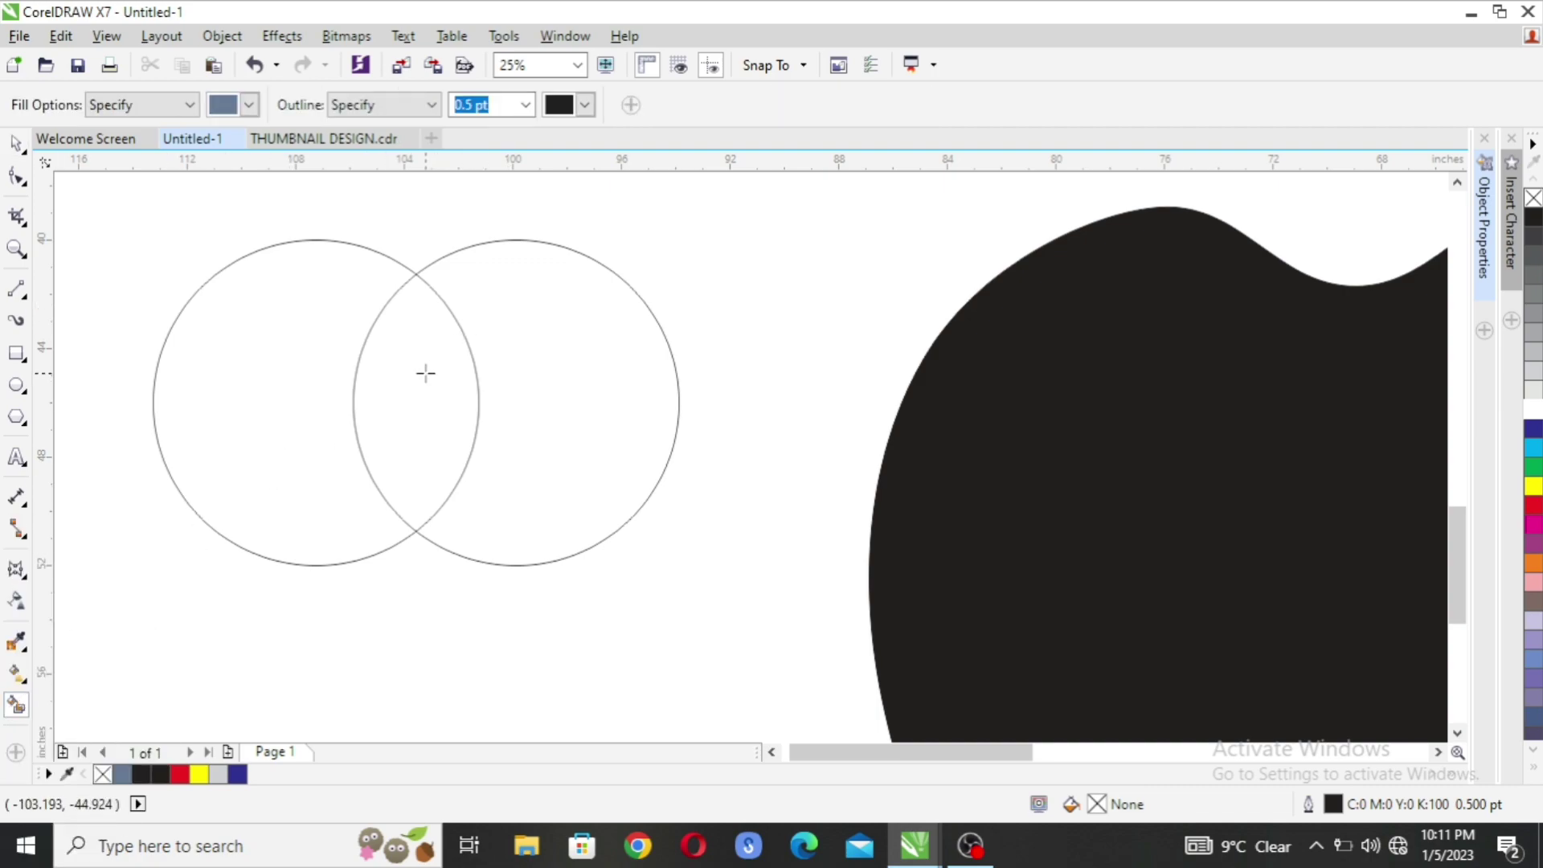
click(425, 372)
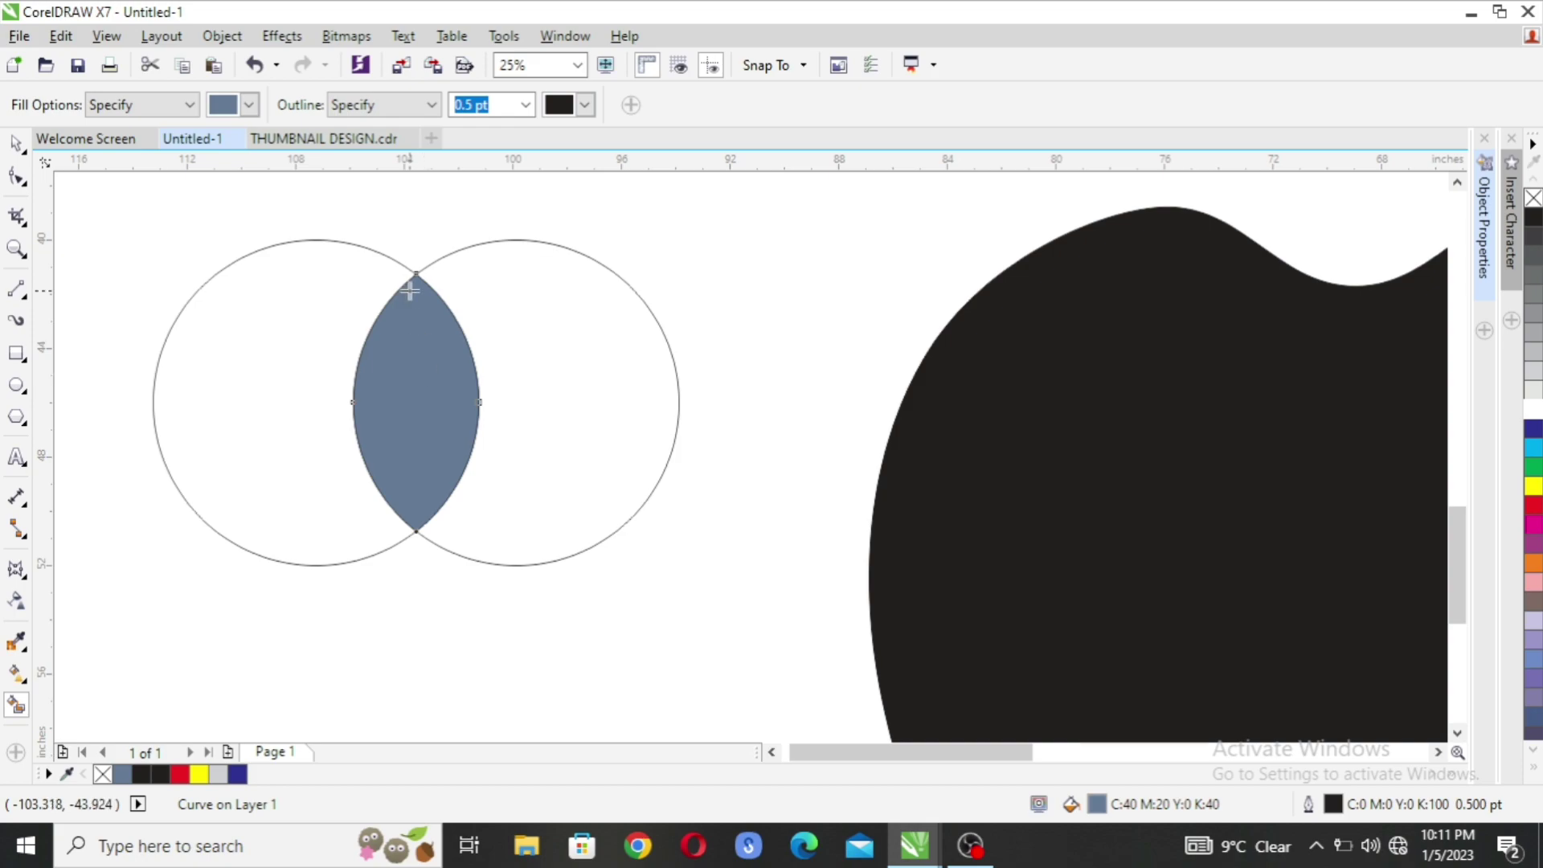
scroll(426, 370, down, 2)
key(space)
click(509, 325)
key(Delete)
click(286, 337)
key(Delete)
- Fill the leaf with black and centre it just above the apple's top notch
click(411, 329)
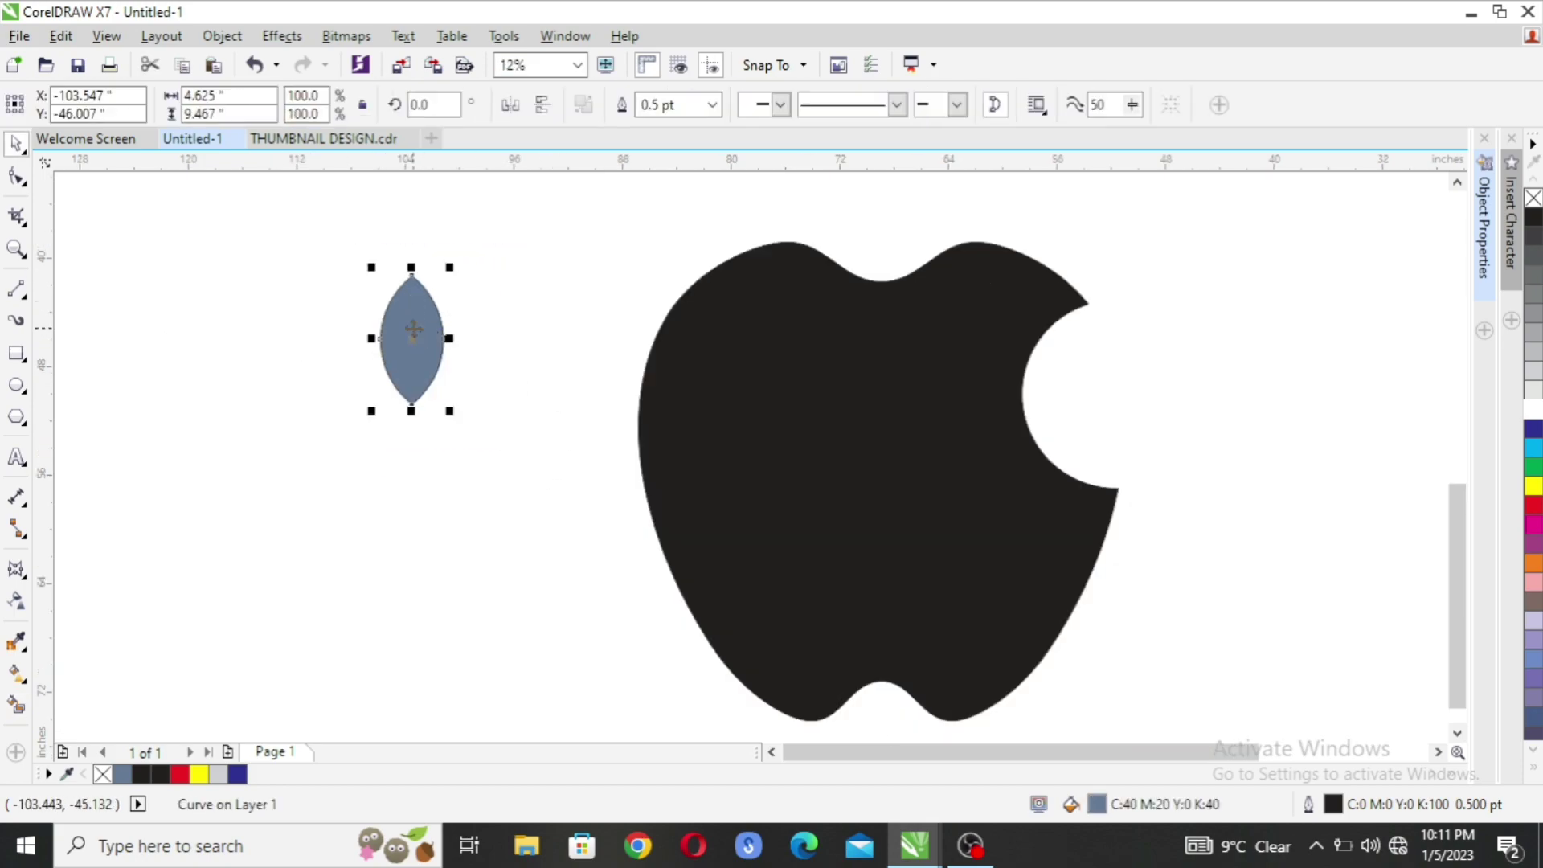
click(1533, 218)
click(354, 432)
scroll(354, 432, down, 1)
scroll(507, 378, up, 1)
drag(279, 417, 733, 258)
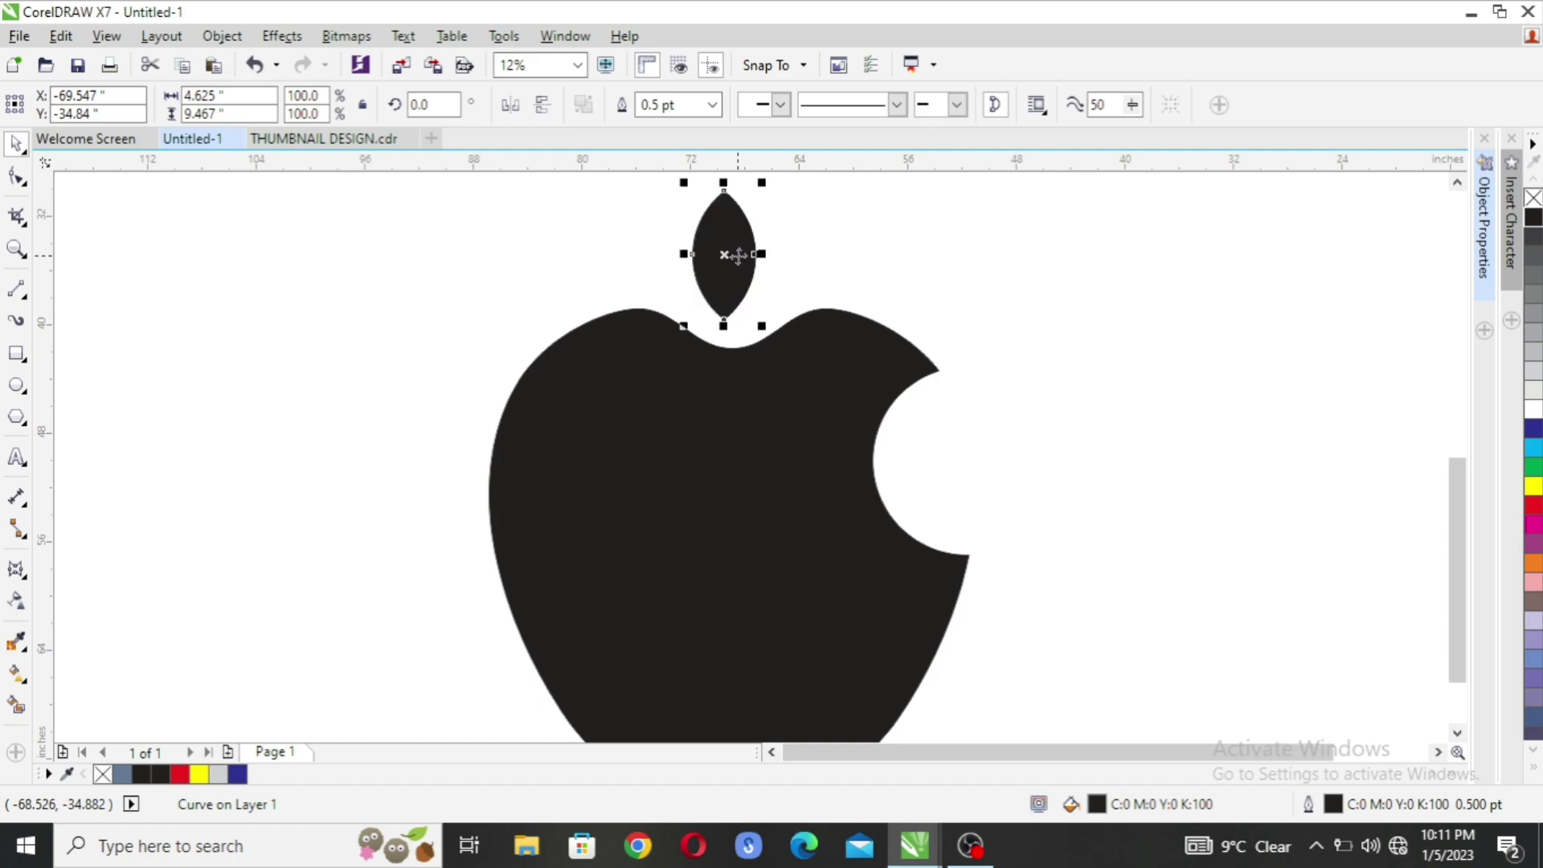
scroll(716, 462, up, 1)
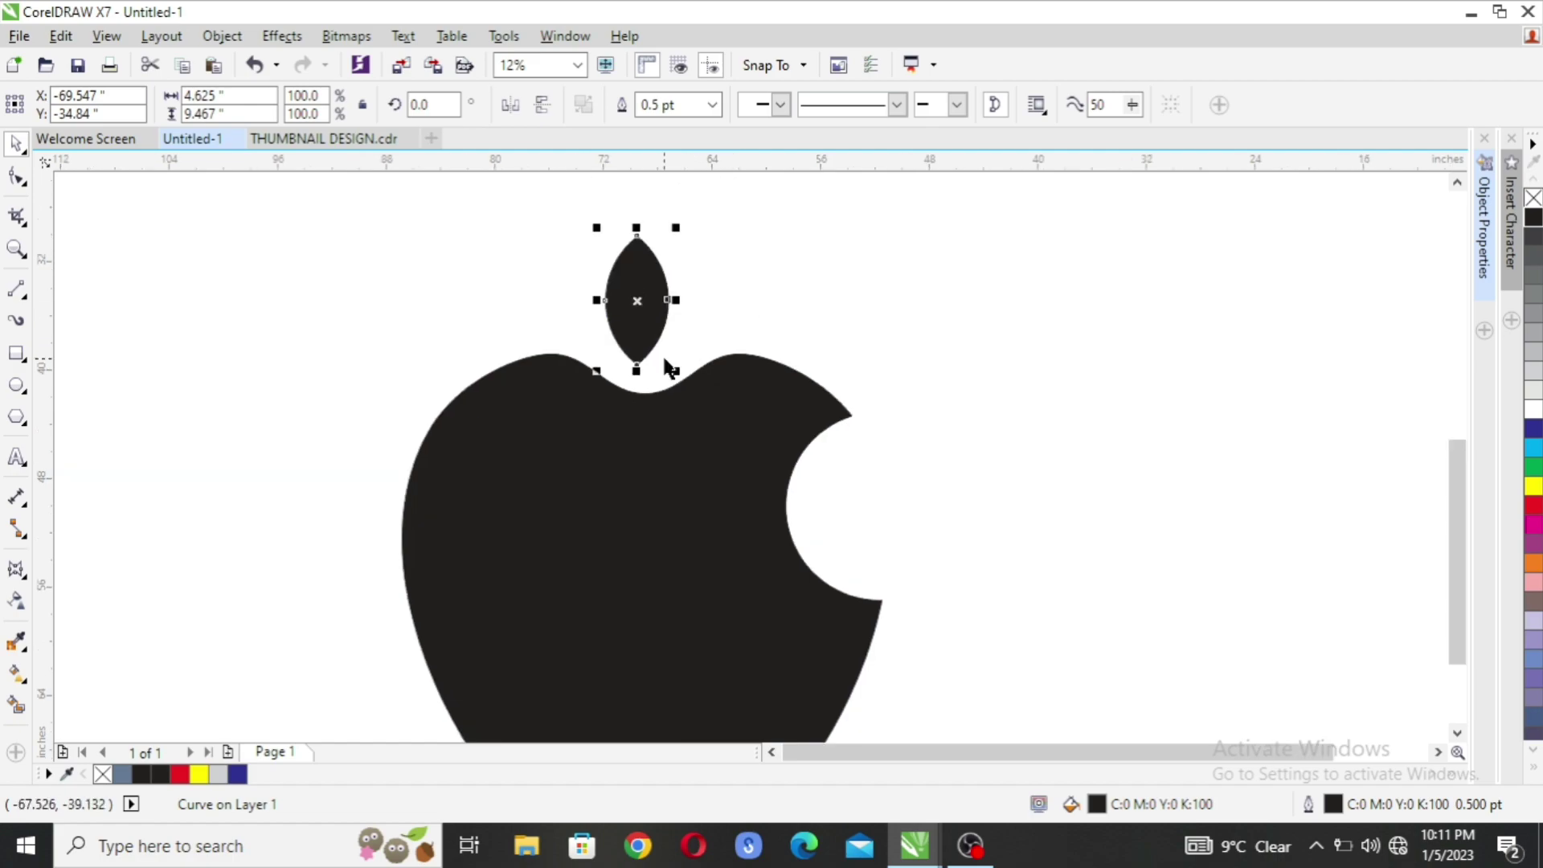
click(613, 290)
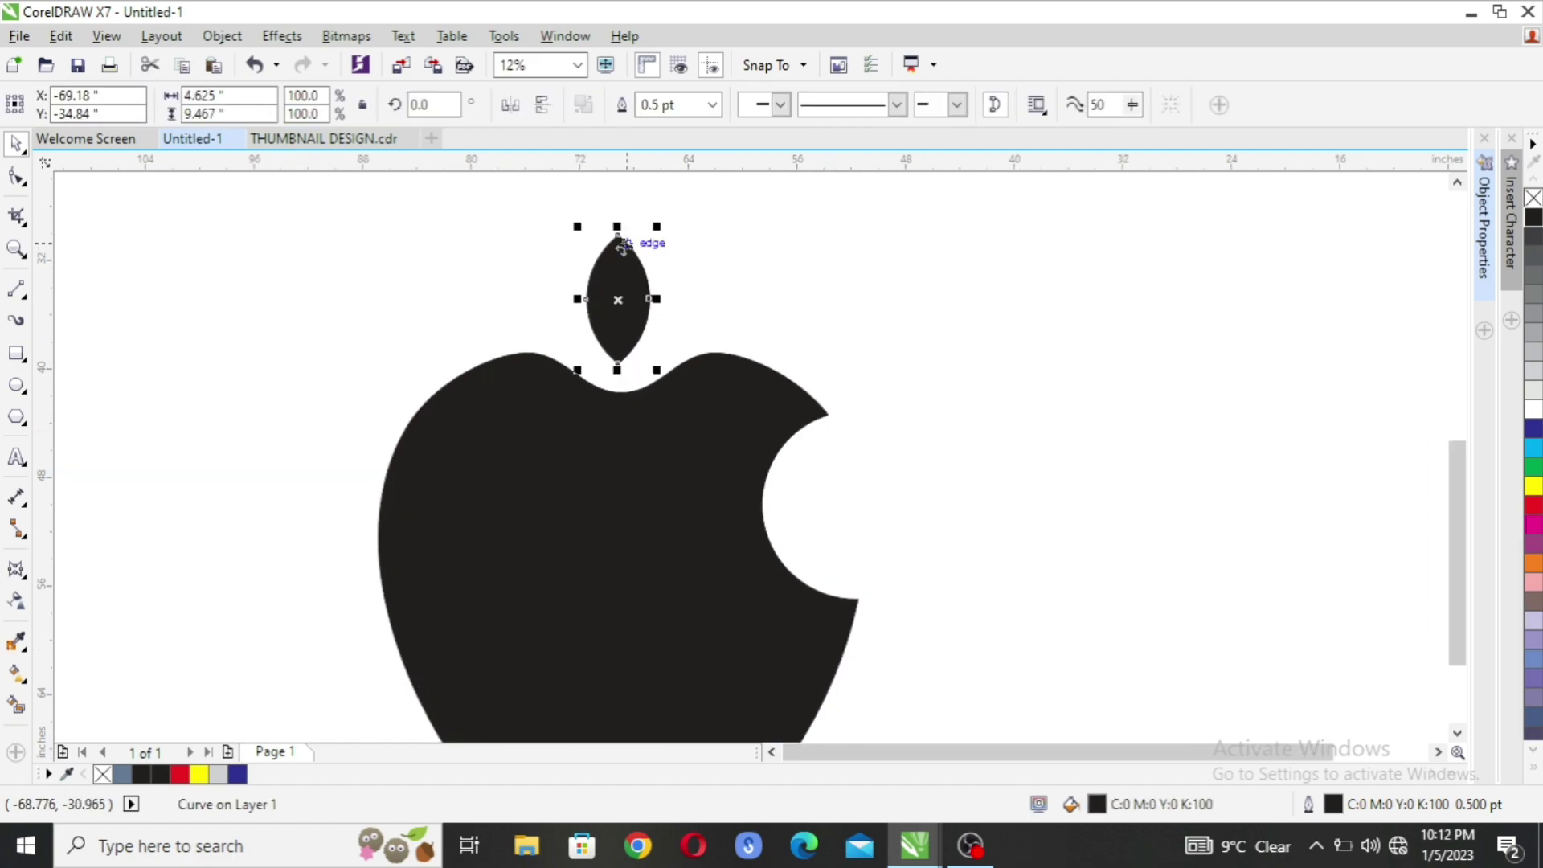
- Rotate the leaf by 30 degrees and mirror it horizontally so that it leans to the right
scroll(625, 247, up, 1)
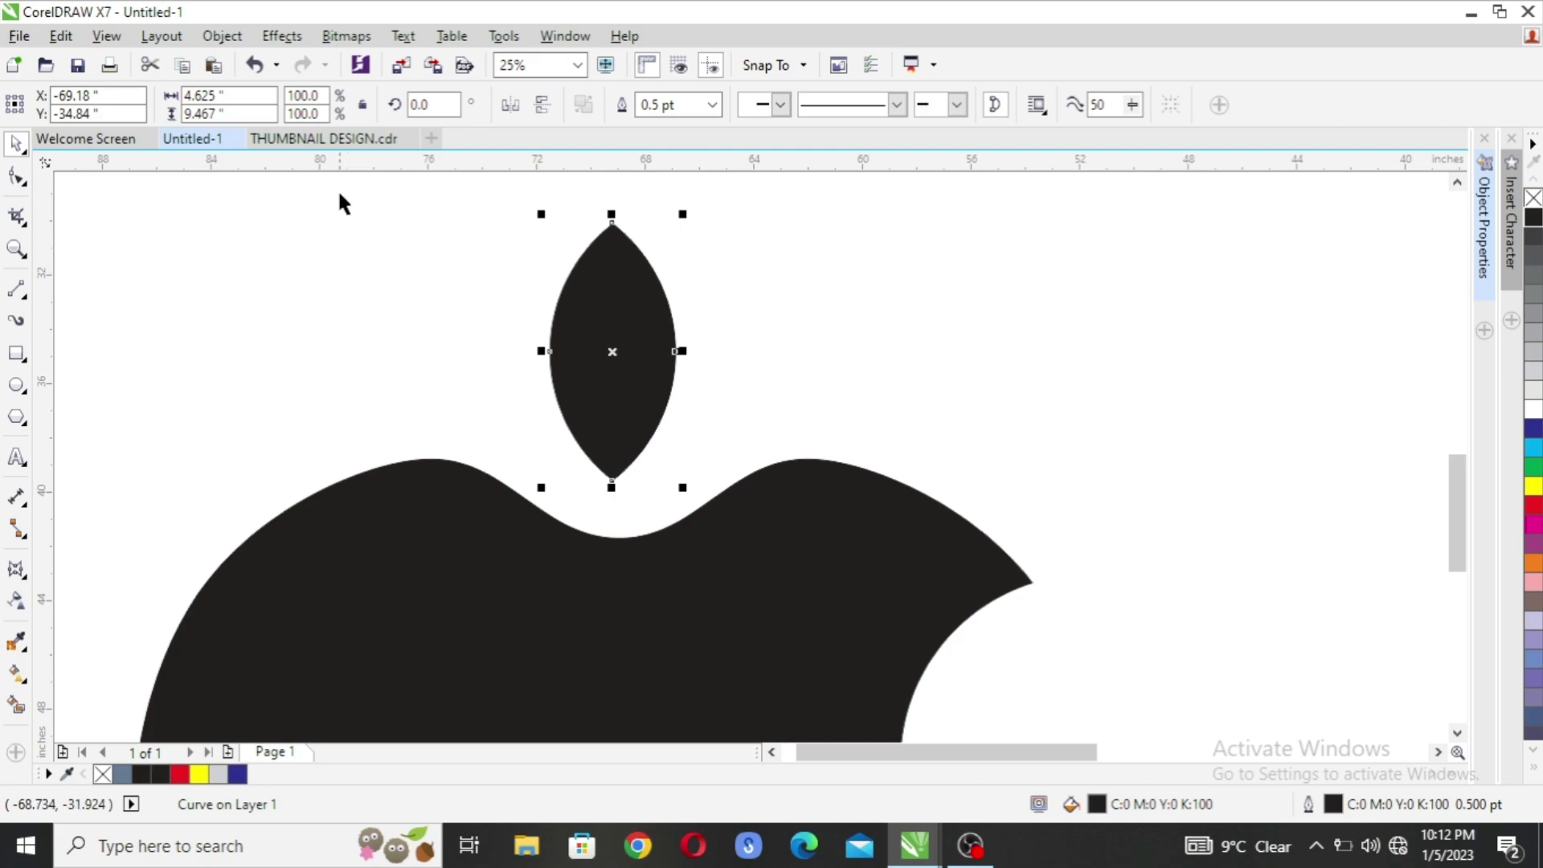
click(420, 104)
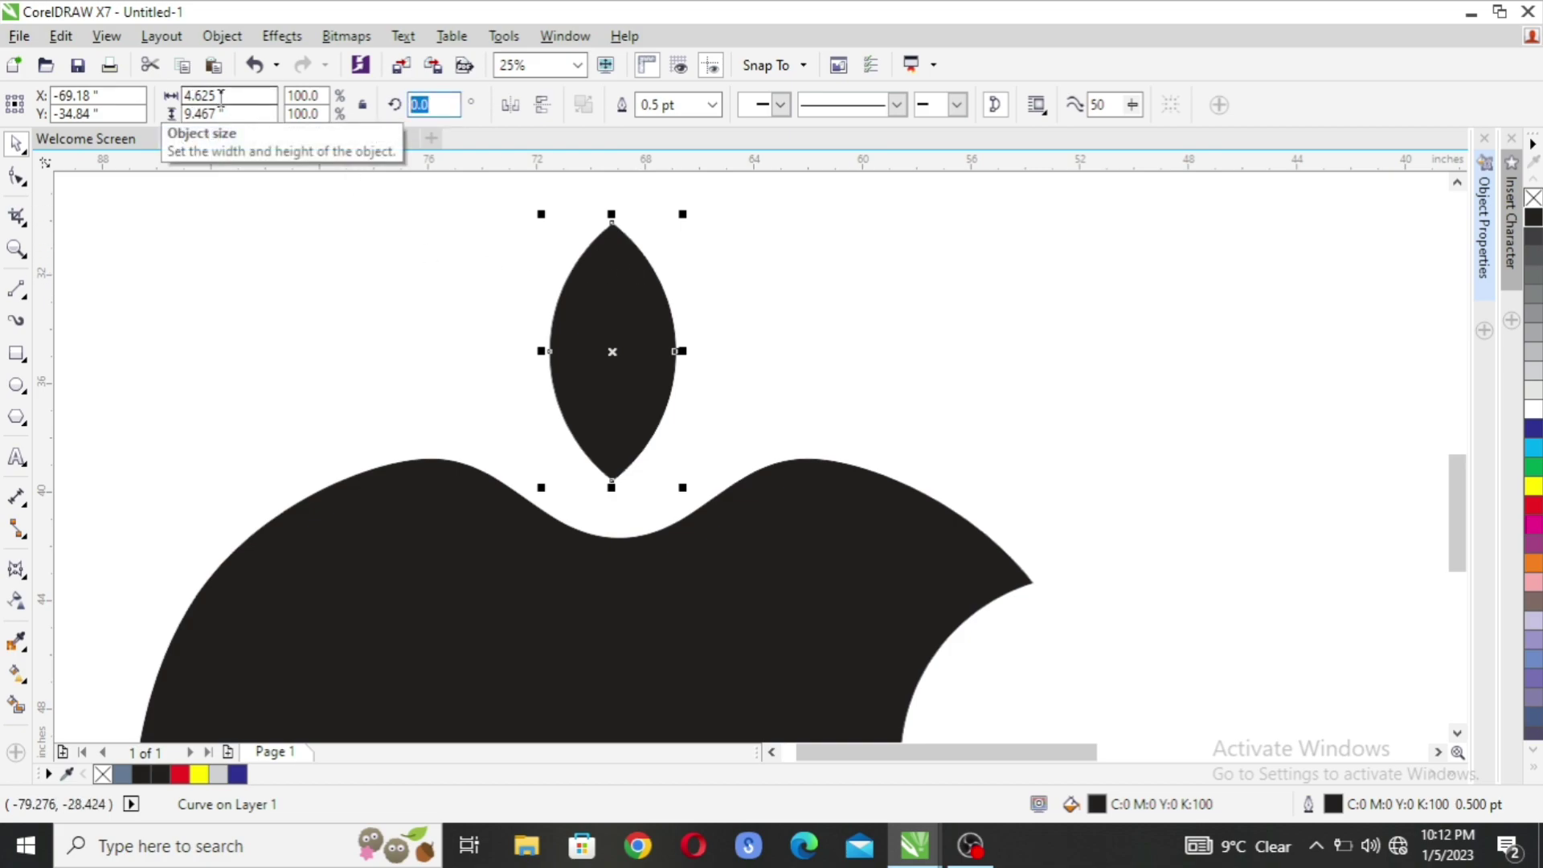
text(30)
key(Return)
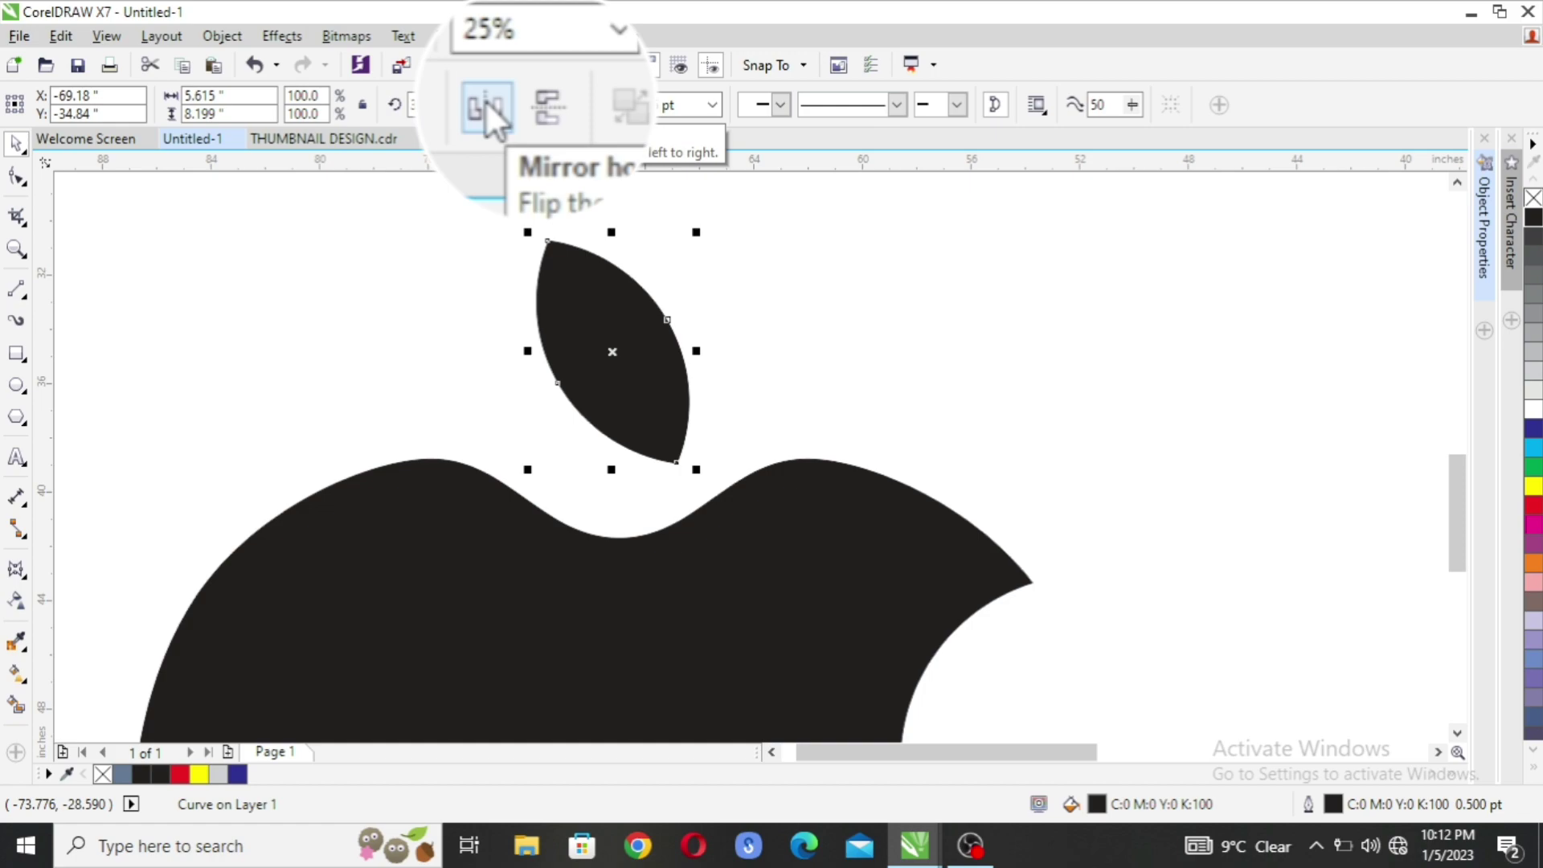
click(509, 105)
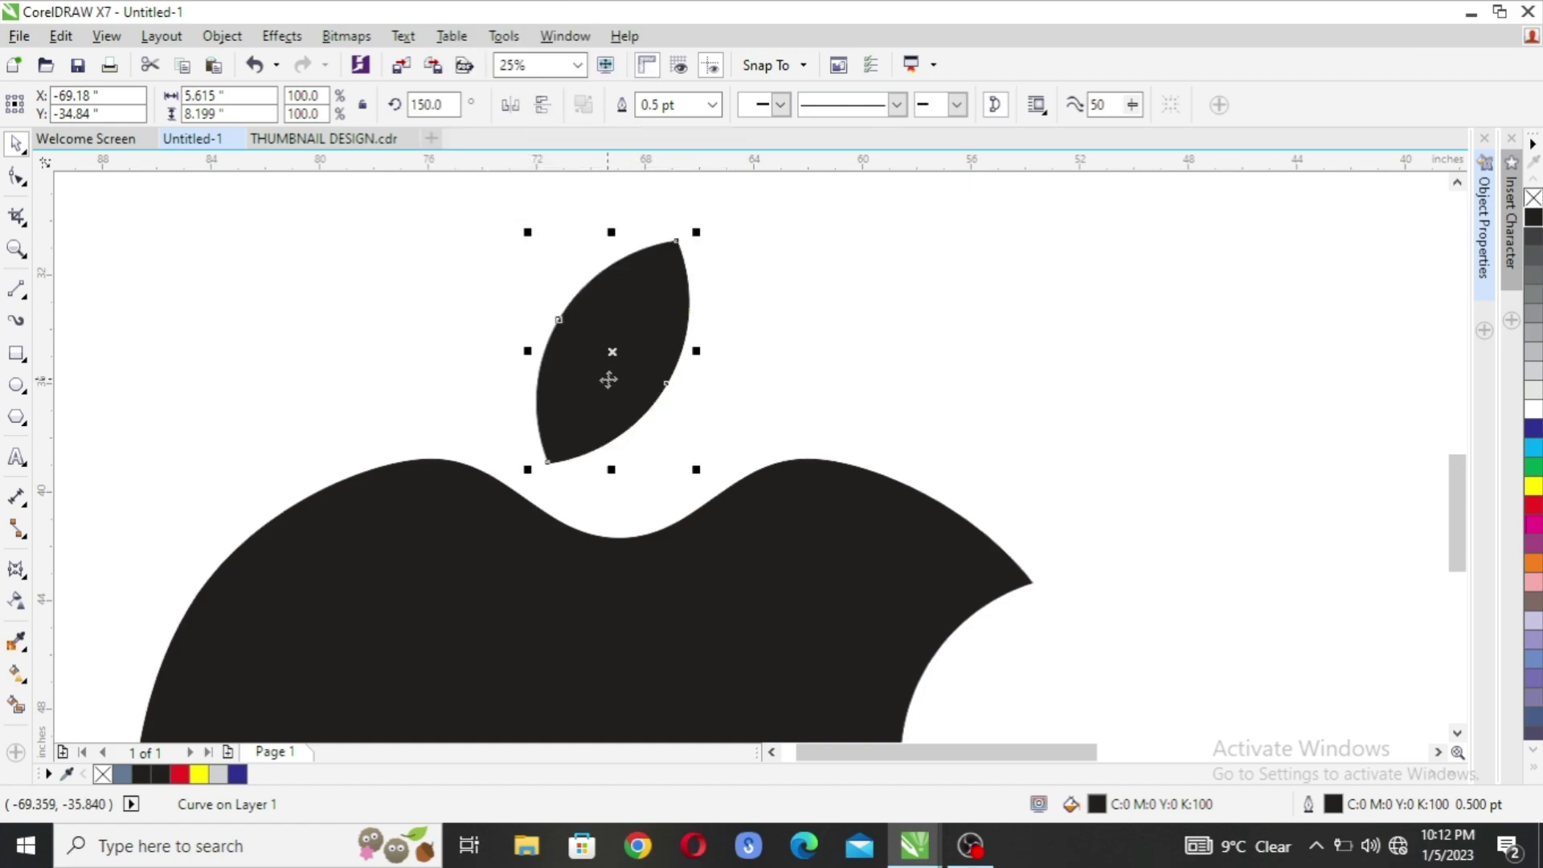
- Move the leaf about 2.4 inches to the right, keeping its height above the notch, and deselect it
drag(608, 379, 662, 337)
scroll(627, 332, down, 2)
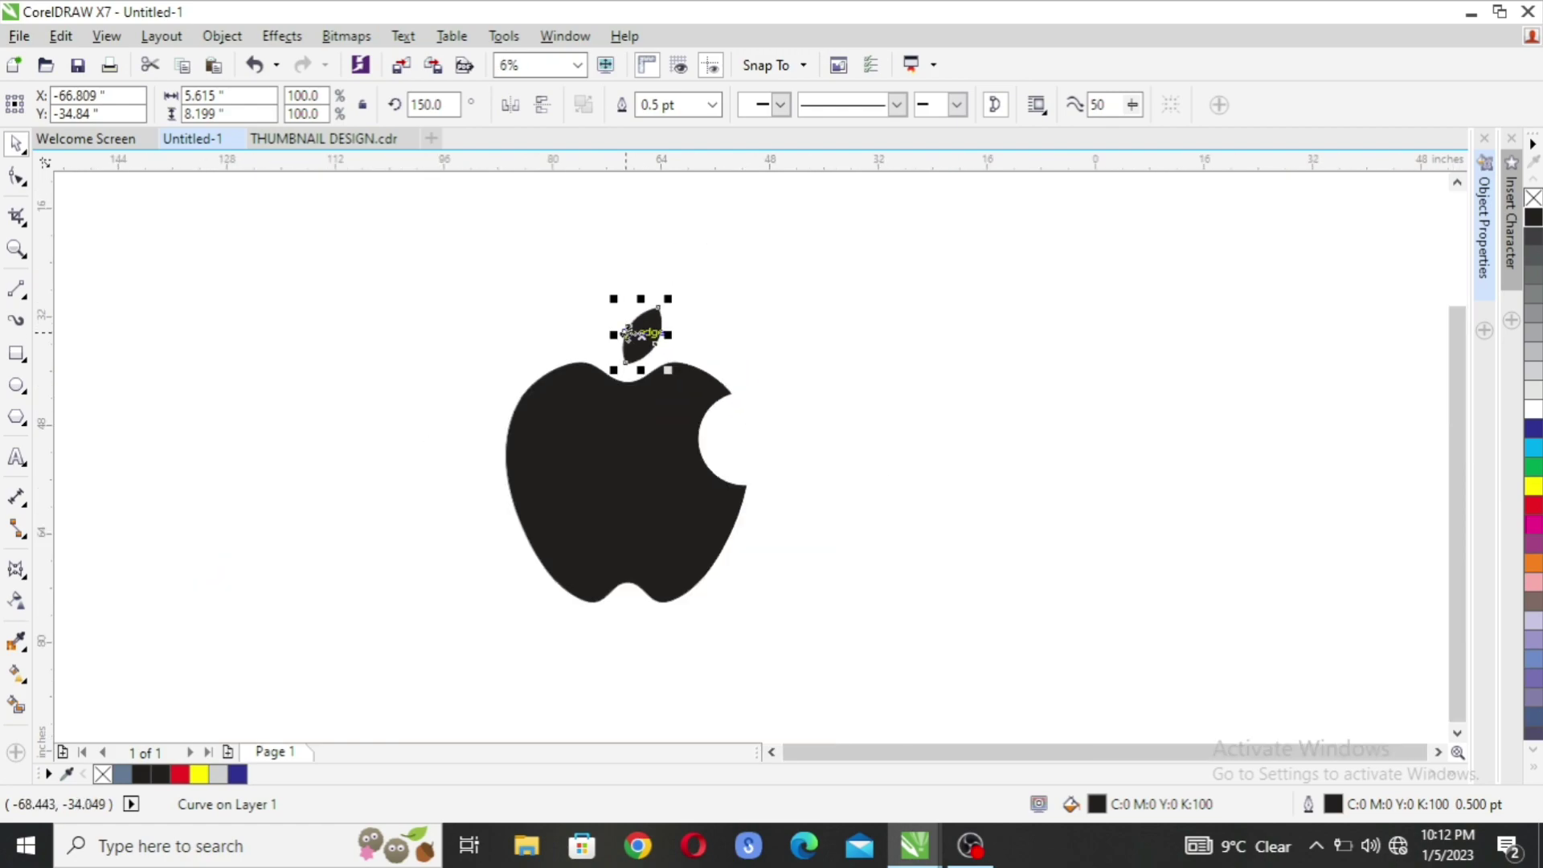
click(796, 310)
- Zoom to the apple and leaf together and preview the finished logo full screen
drag(861, 258, 483, 619)
key(shift+F2)
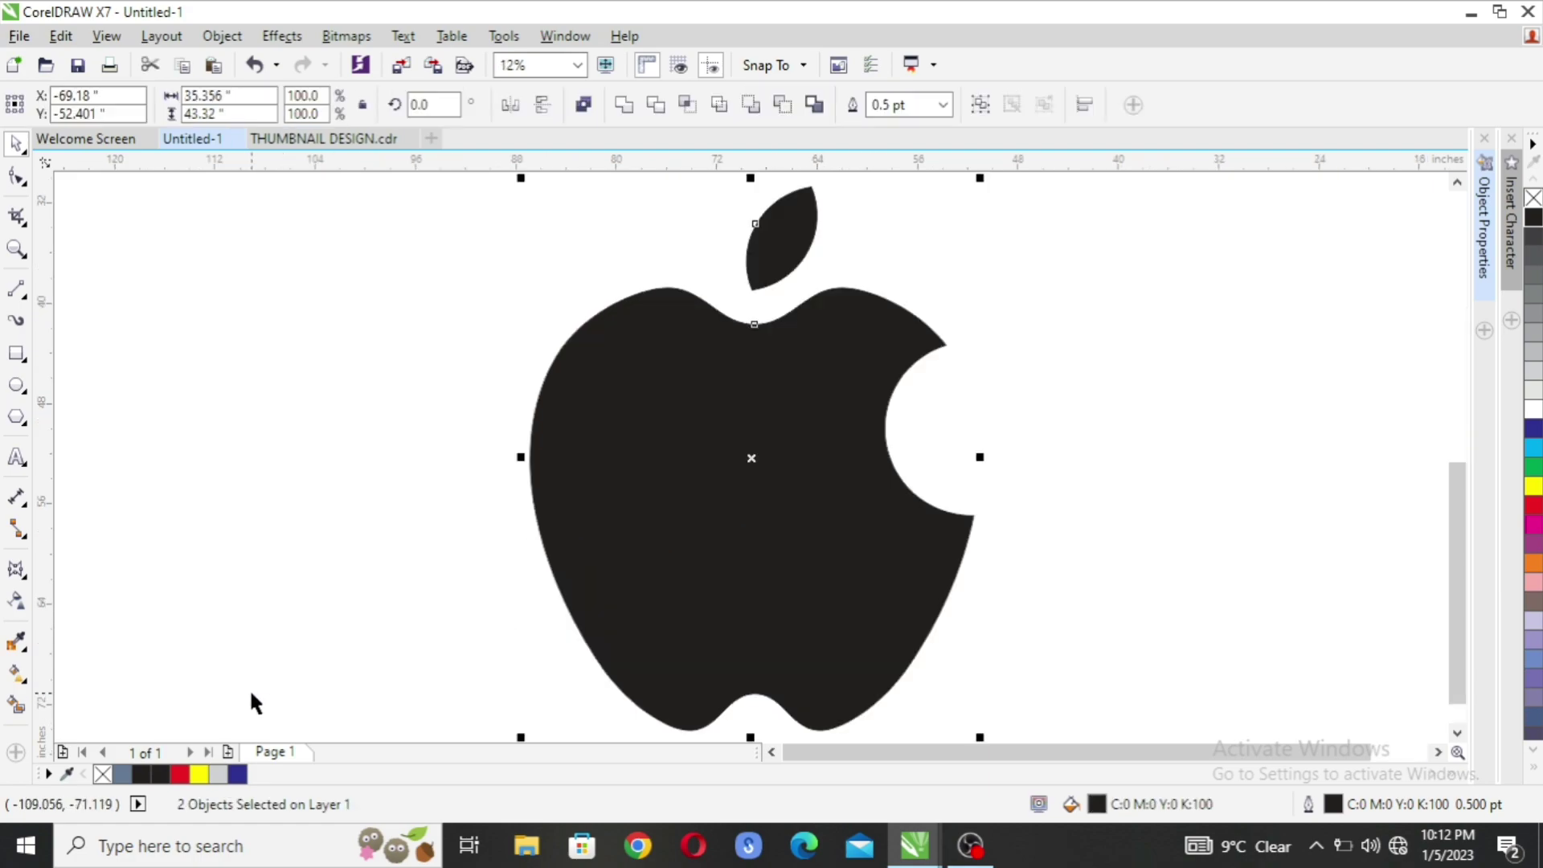
key(F9)
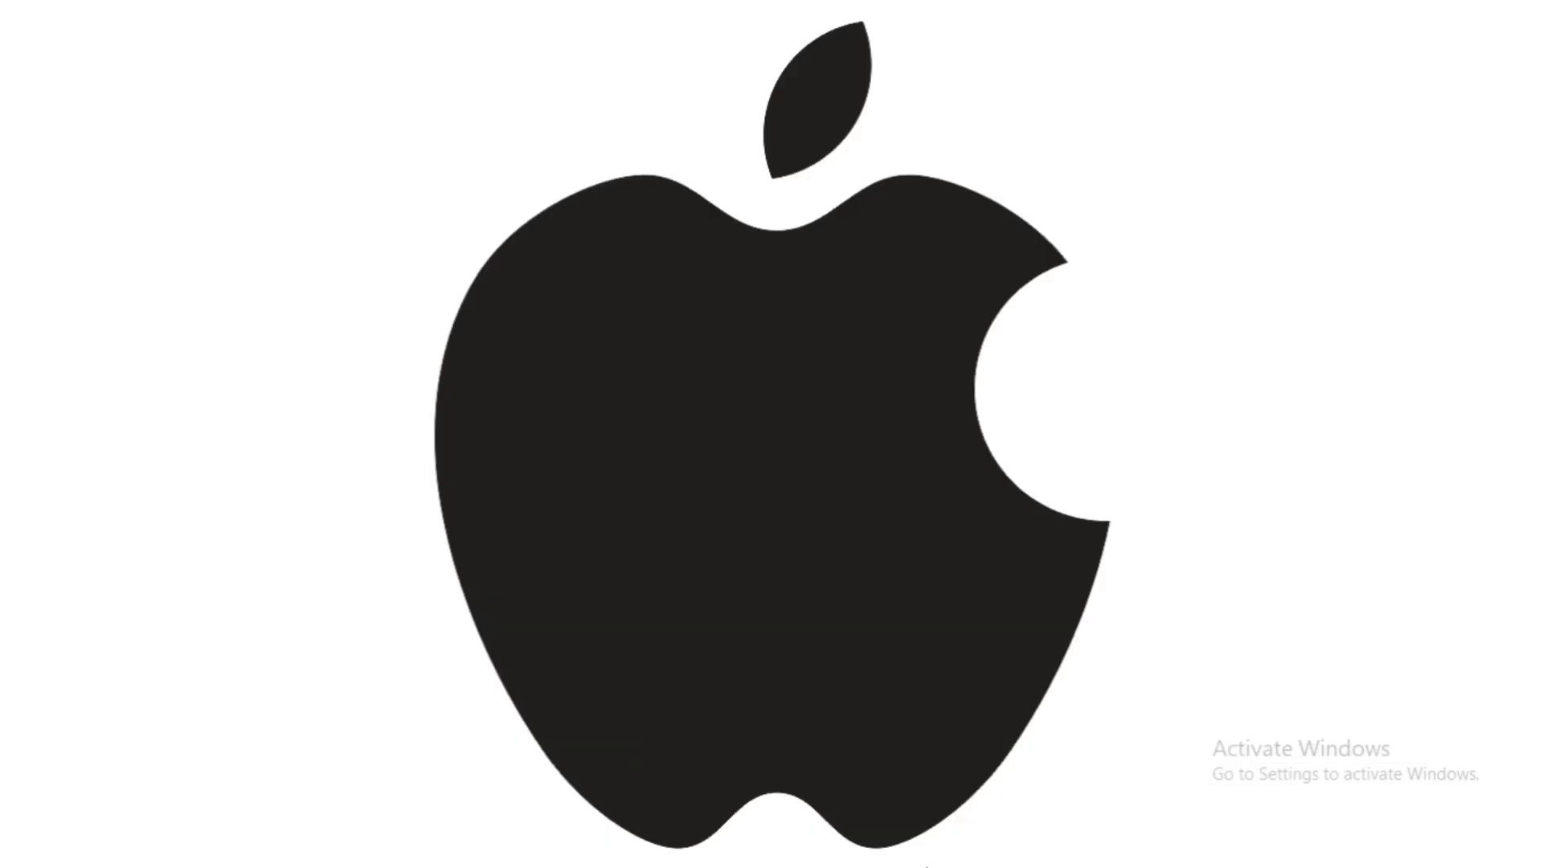